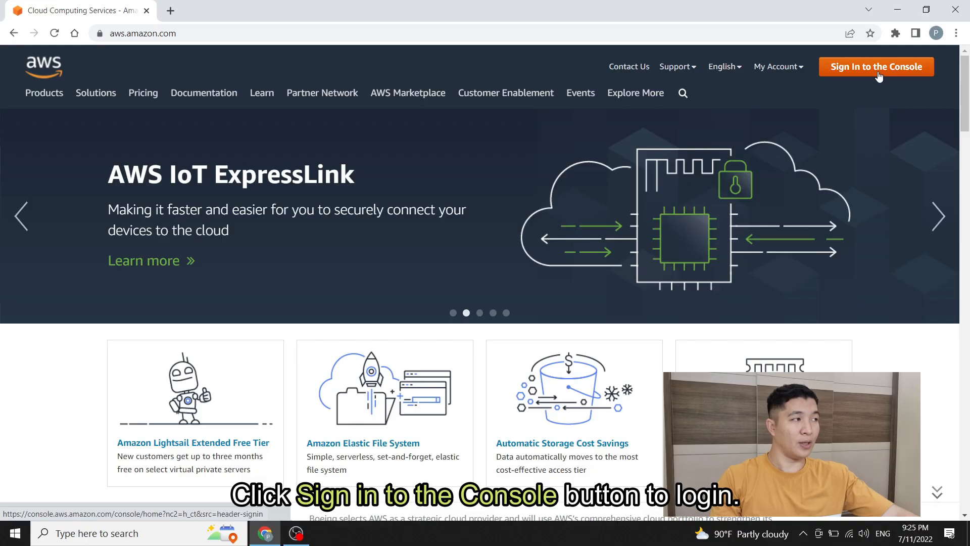
Step: Sign in to the console as the root user with the account e-mail and password
click(879, 75)
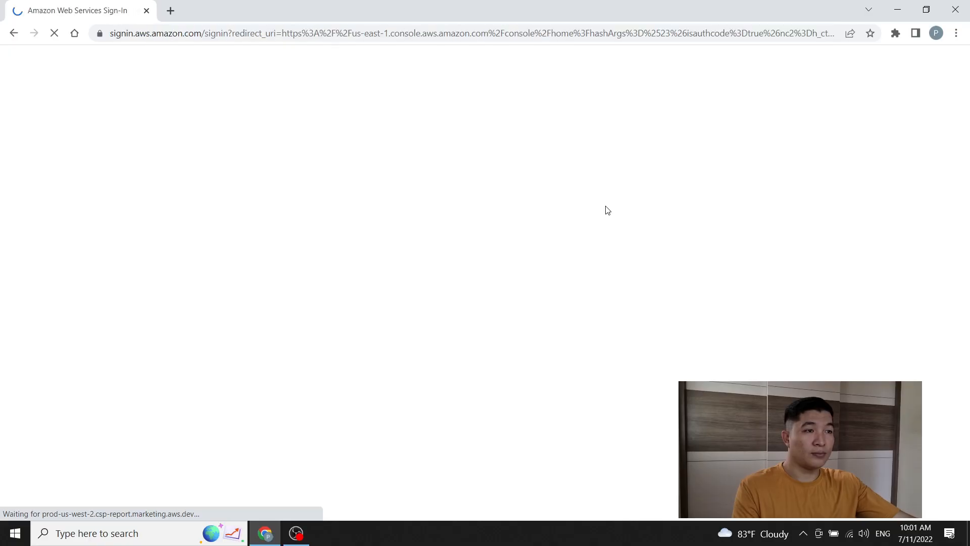
click(238, 297)
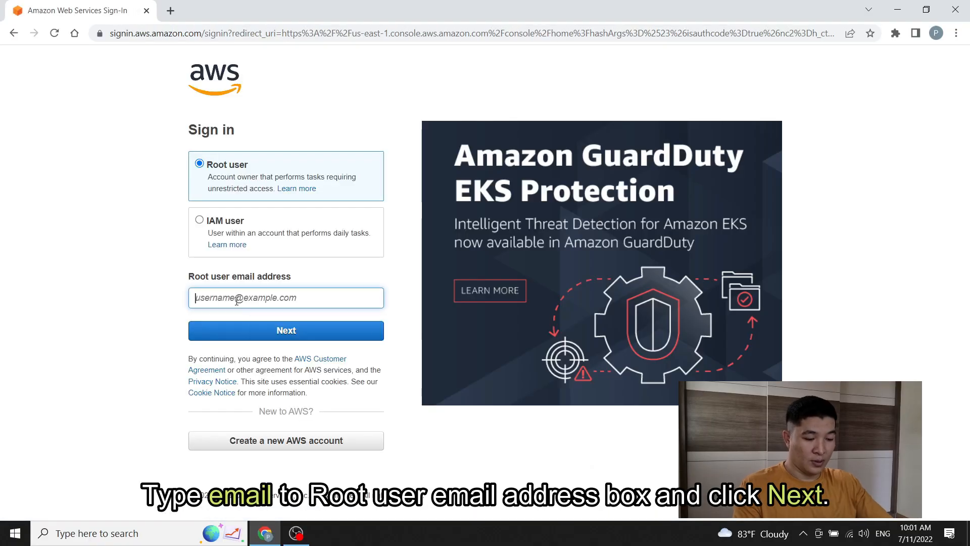
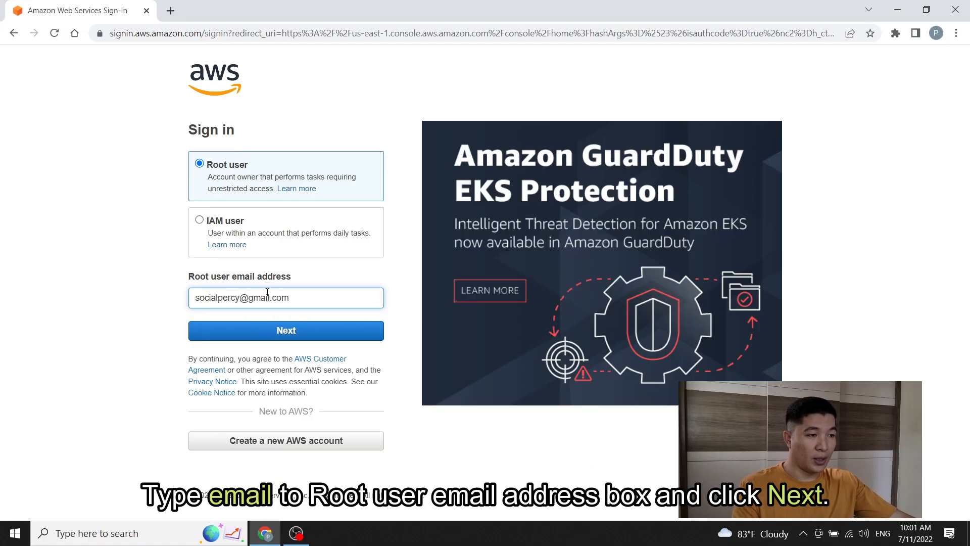
click(309, 331)
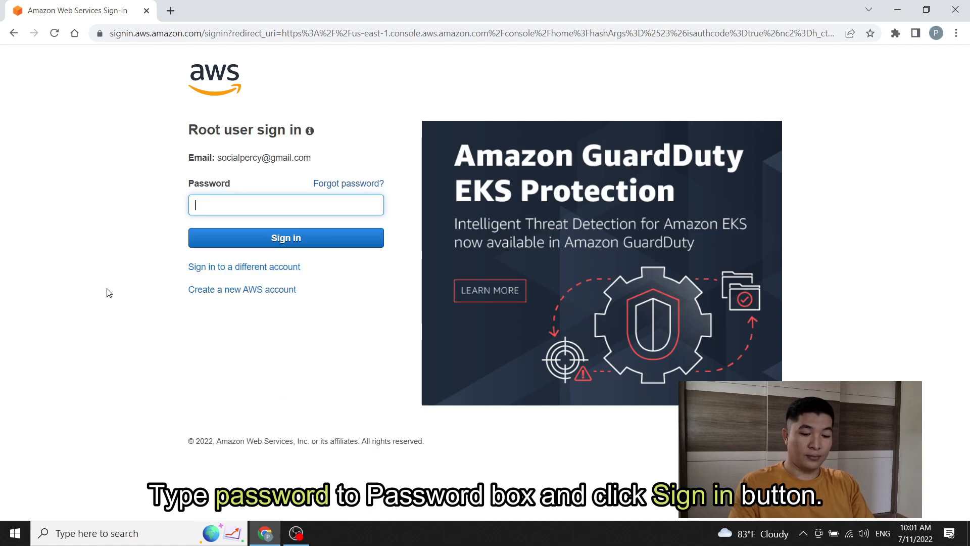
text(****)
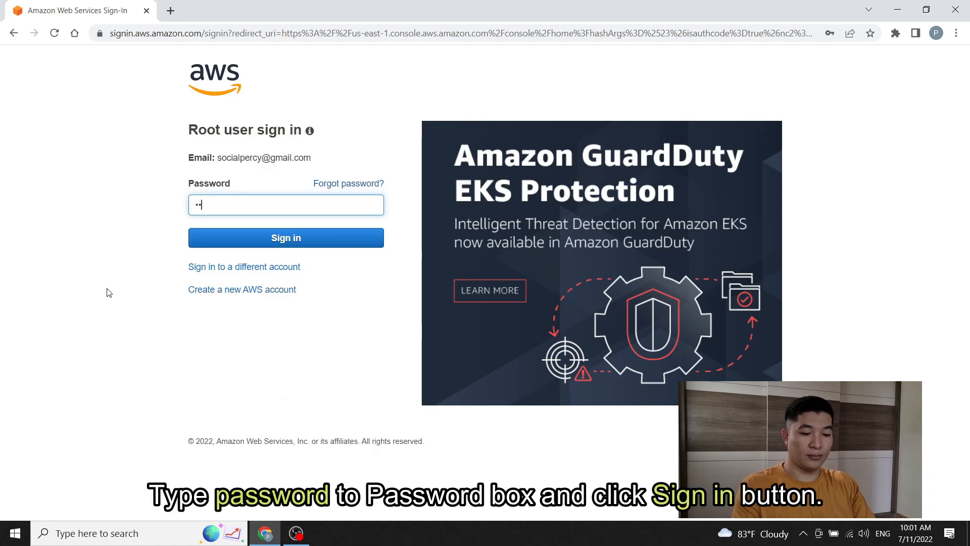
text(******)
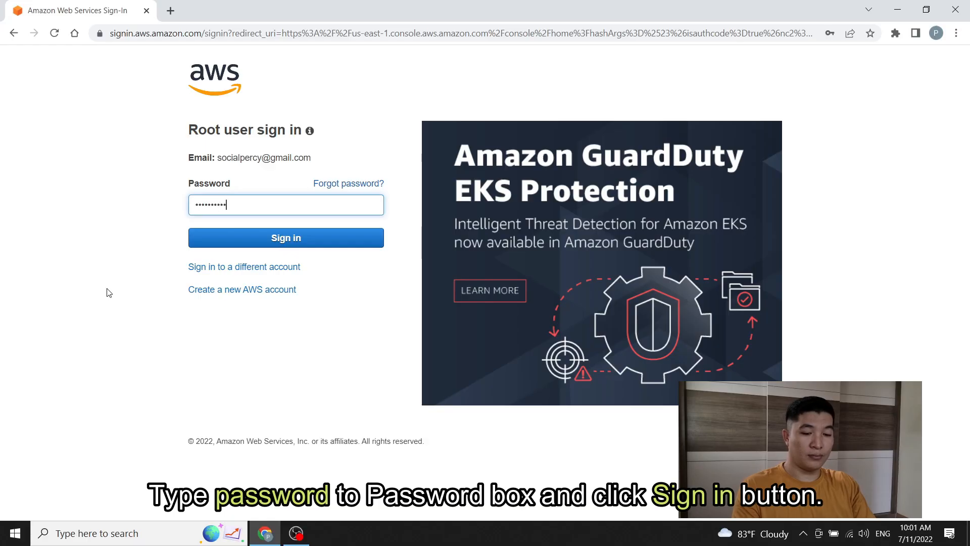
text(*)
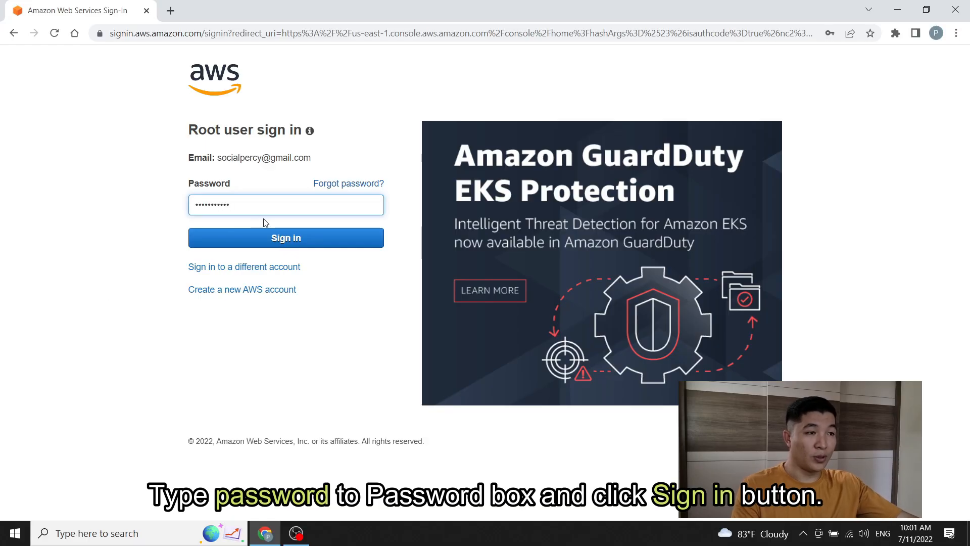
click(321, 246)
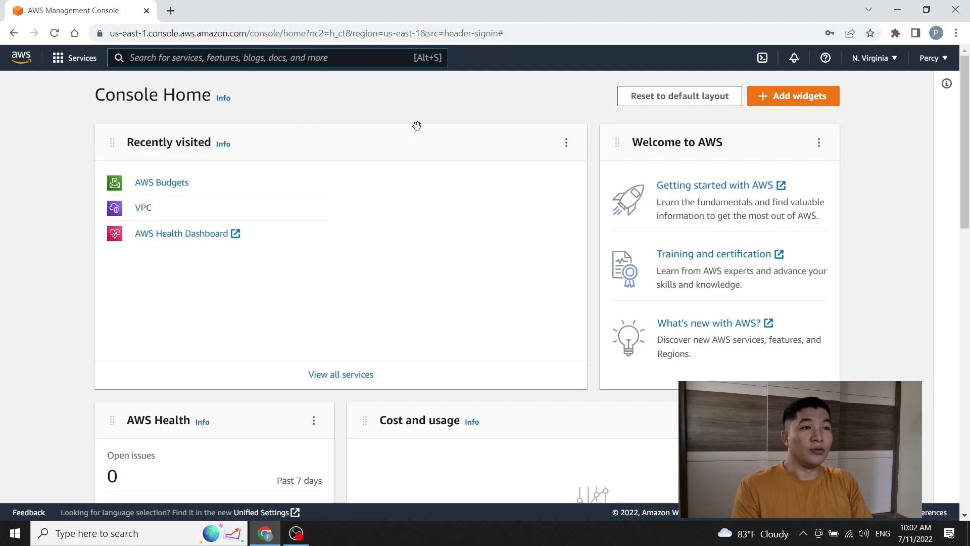
Step: Search the console services for 'virtual private' to find VPC
key(alt+s)
text(vpc)
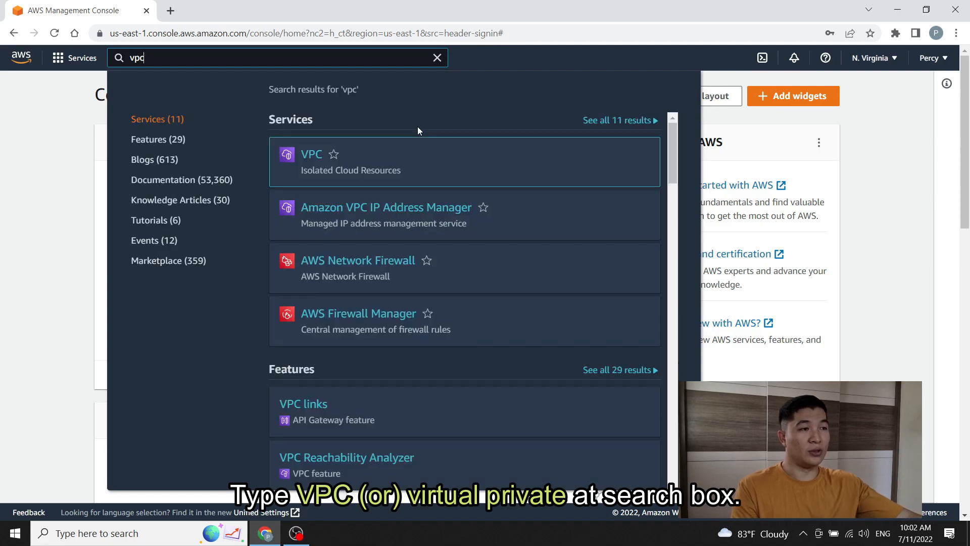
mouse_move(315, 161)
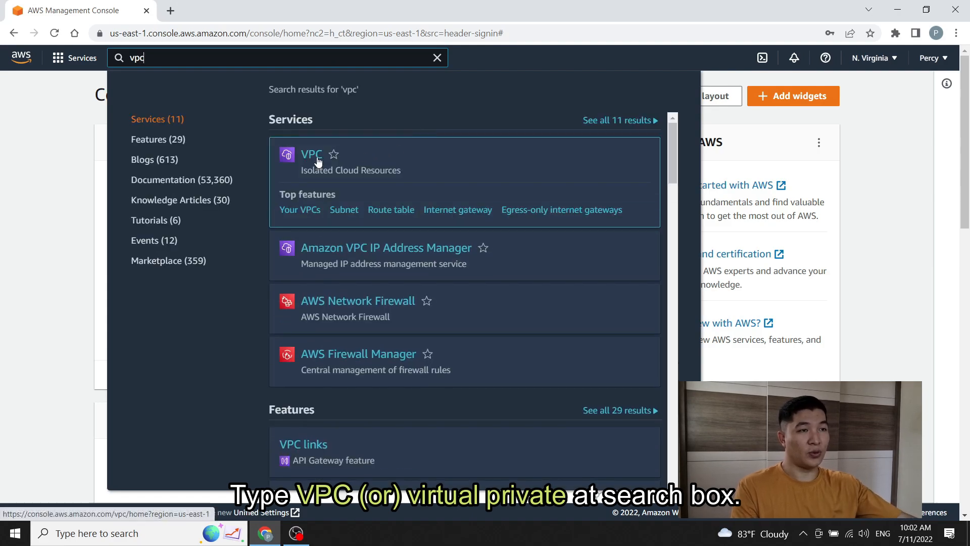
key(BackSpace)
key(BackSpace)
key(BackSpace)
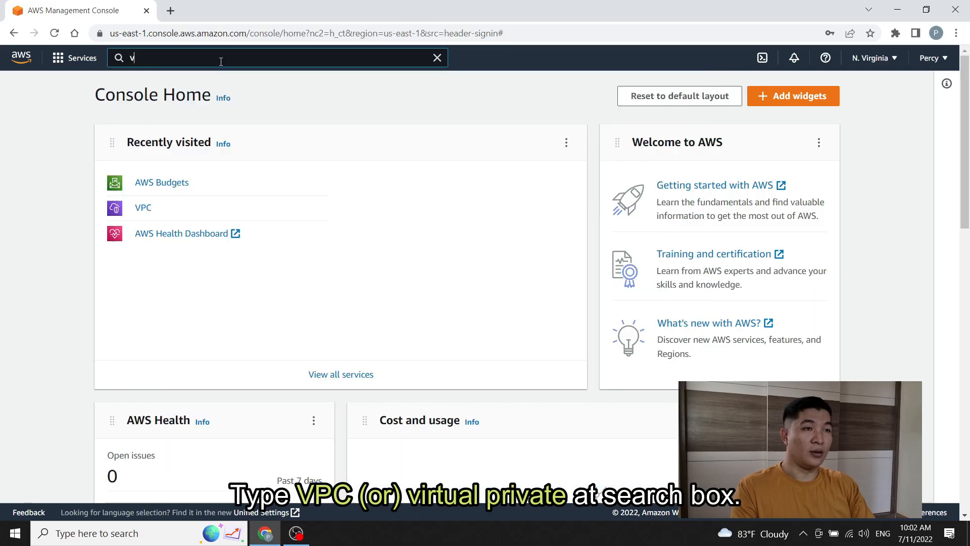
text(virtual)
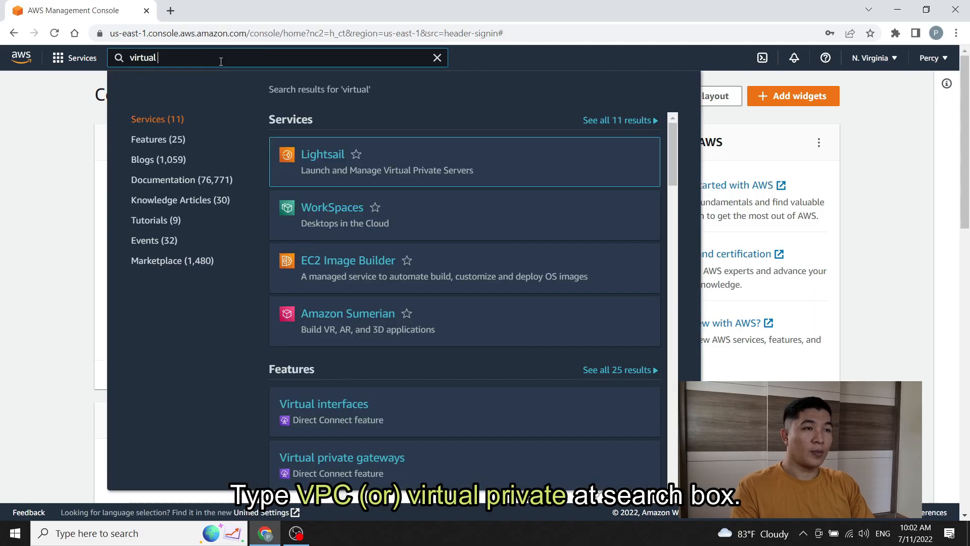
text( private)
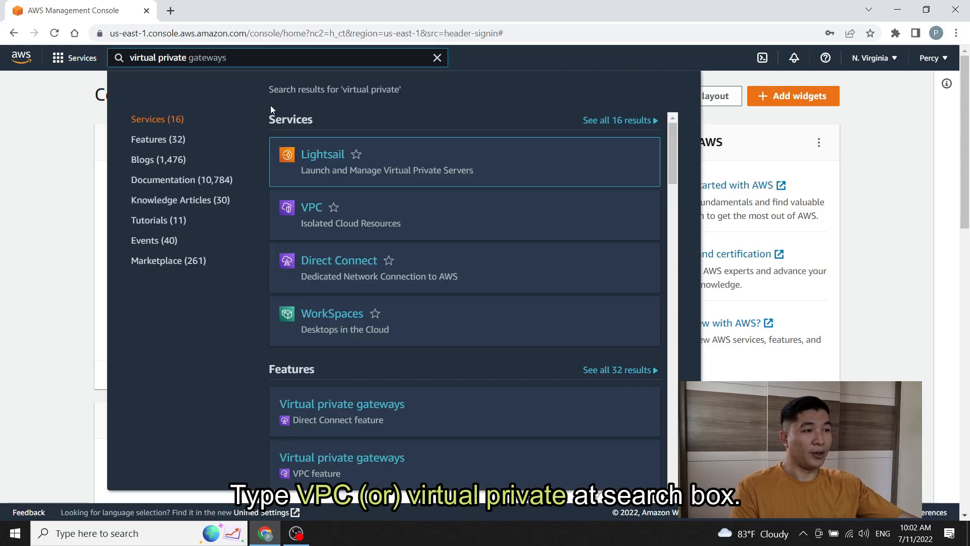
Step: Go to the VPC service's Your VPCs list and start a new VPC
mouse_move(312, 218)
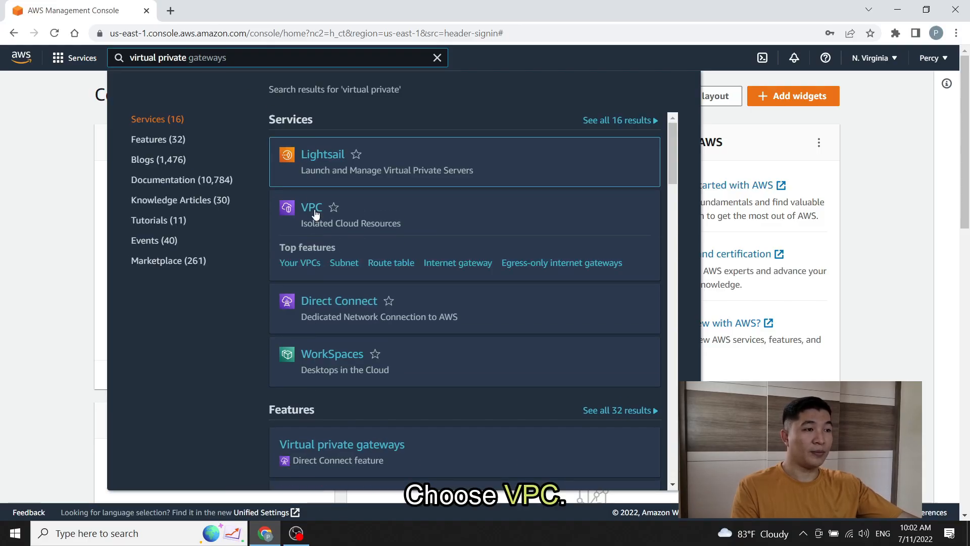
click(314, 214)
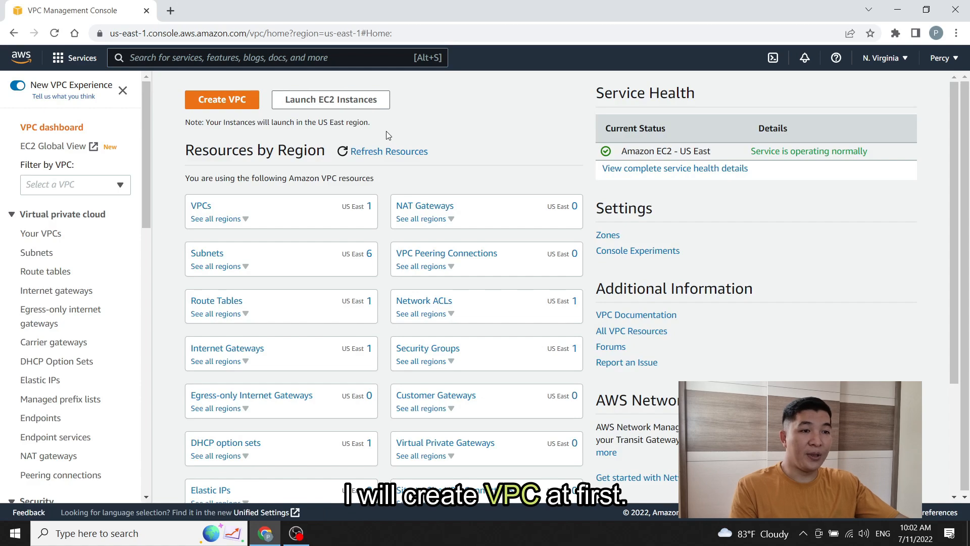
click(52, 235)
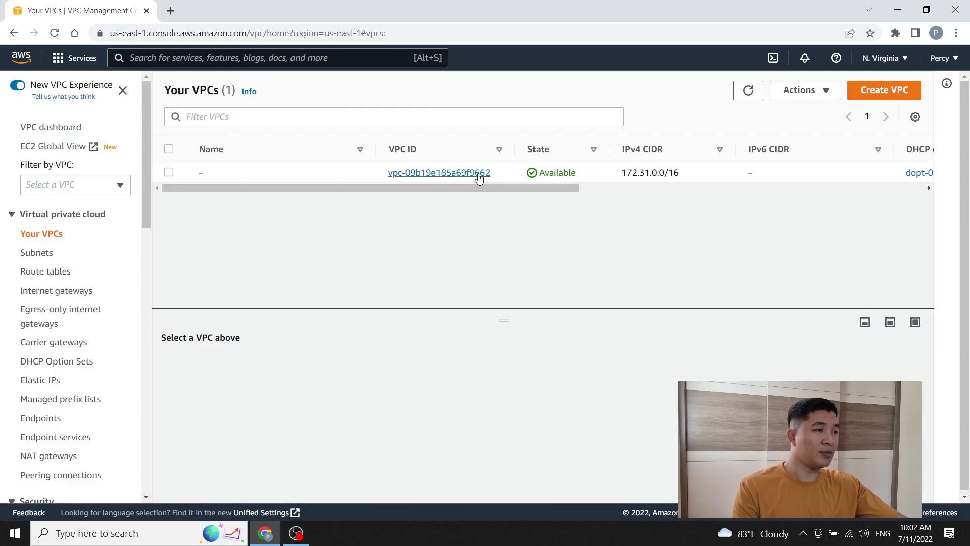
drag(416, 187, 359, 210)
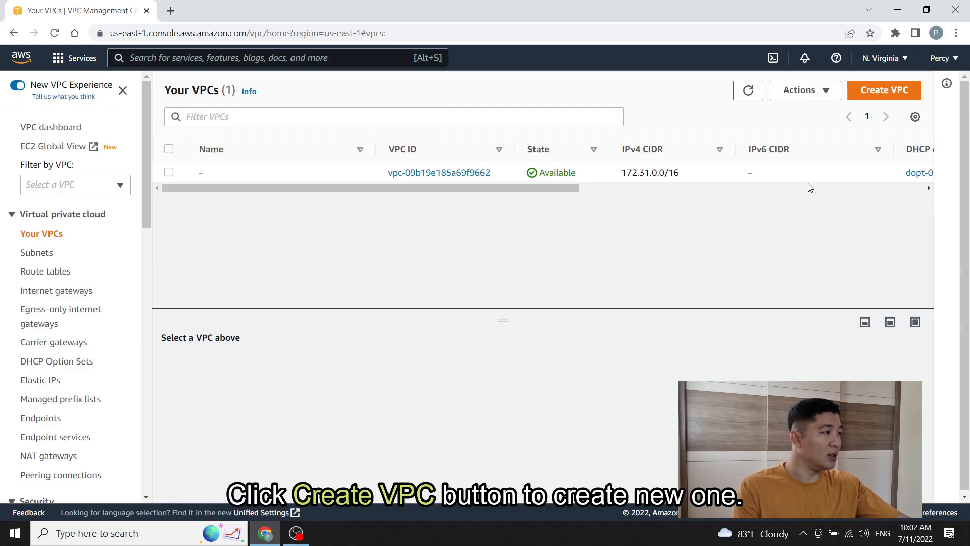
click(882, 99)
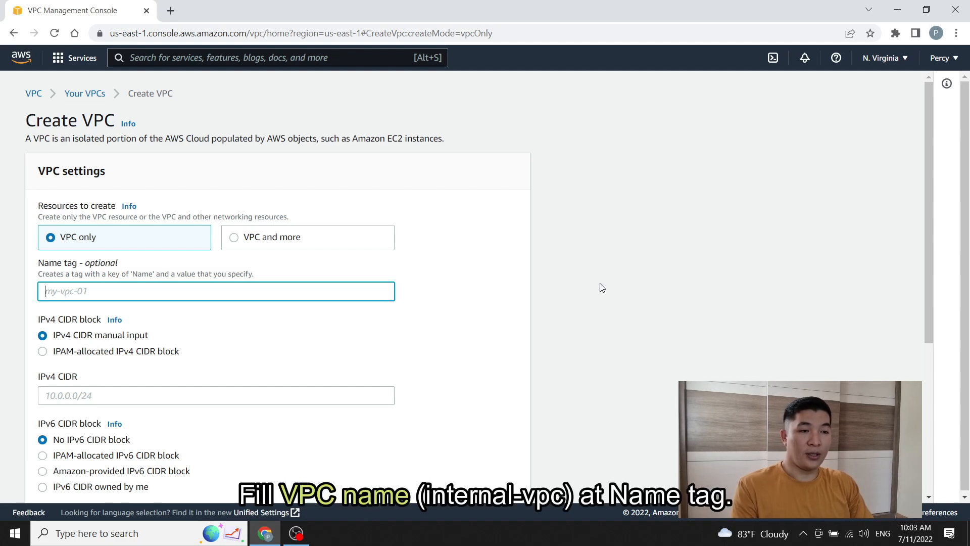
Step: Create VPC 'internal-vpc' with IPv4 CIDR block 192.168.0.0/16
text(internal-vpc)
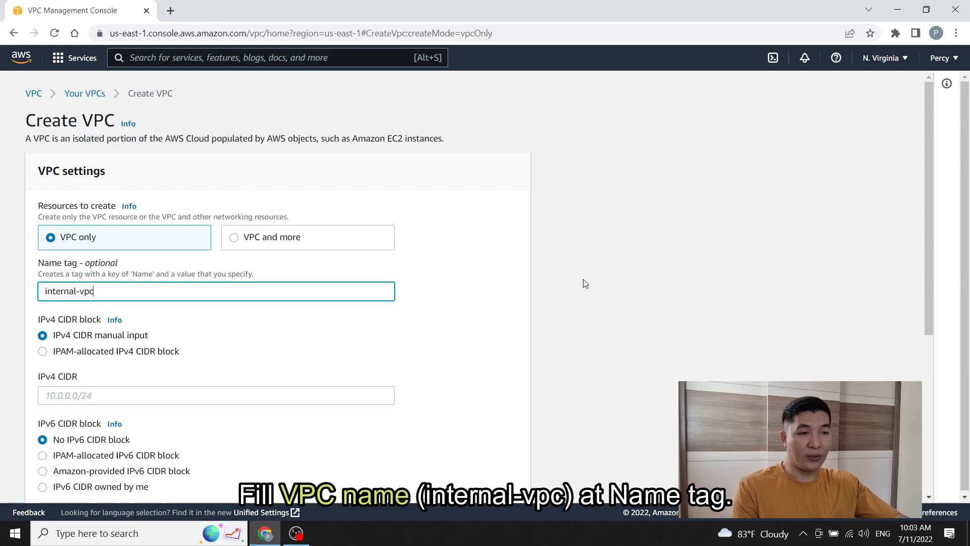
triple_click(102, 290)
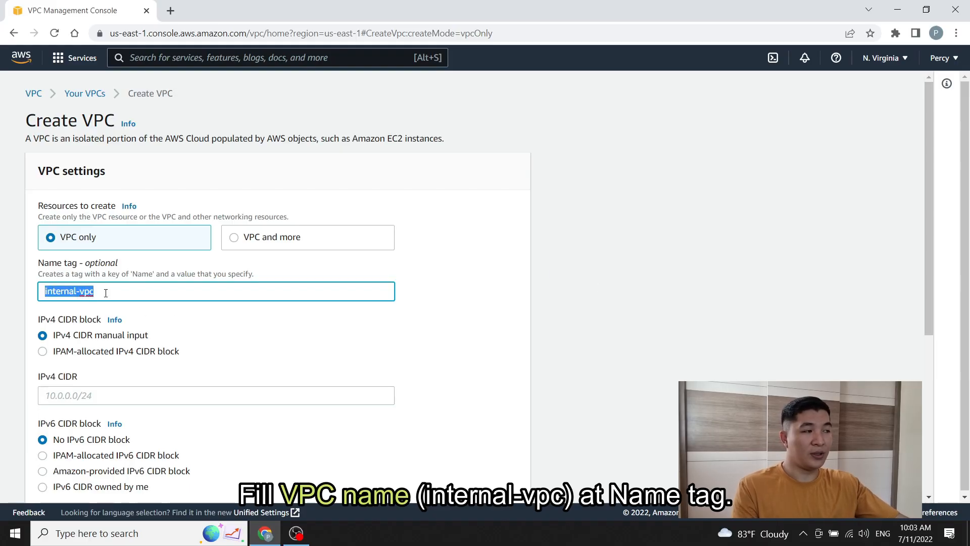
key(Right)
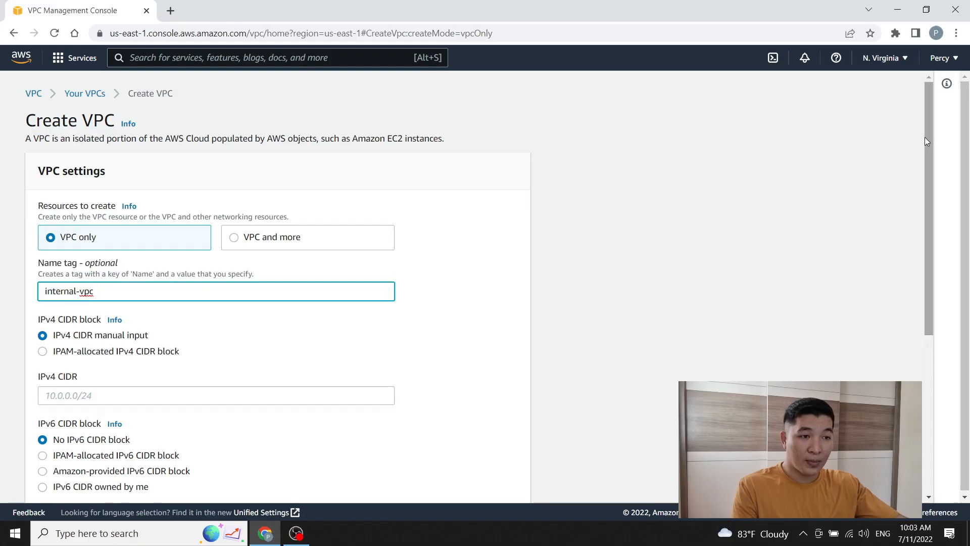
drag(924, 138, 923, 199)
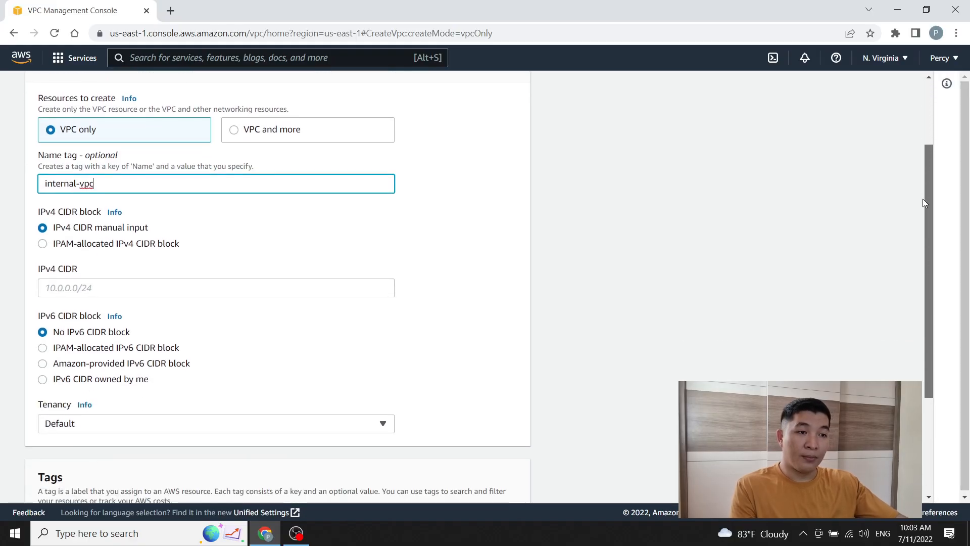
click(106, 286)
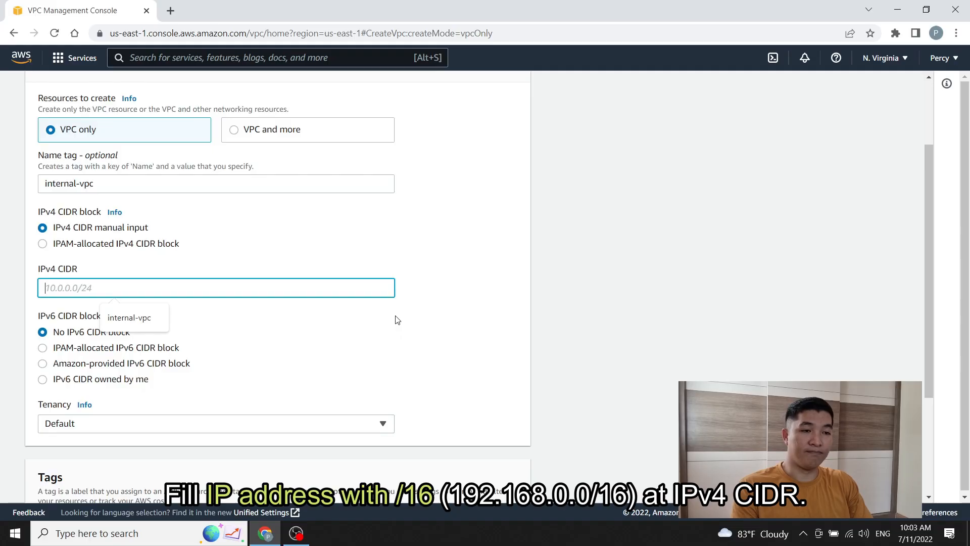
text(192.168.0.0)
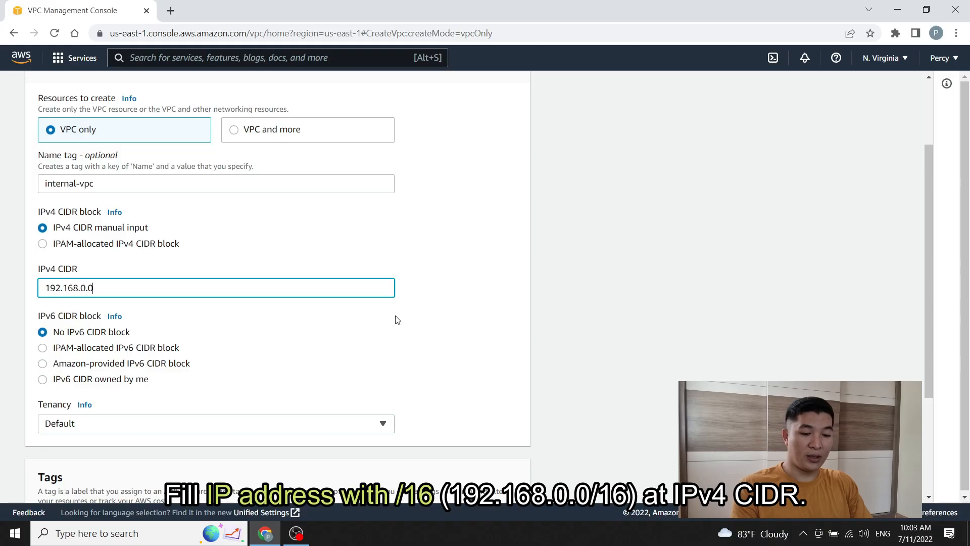
text(/16)
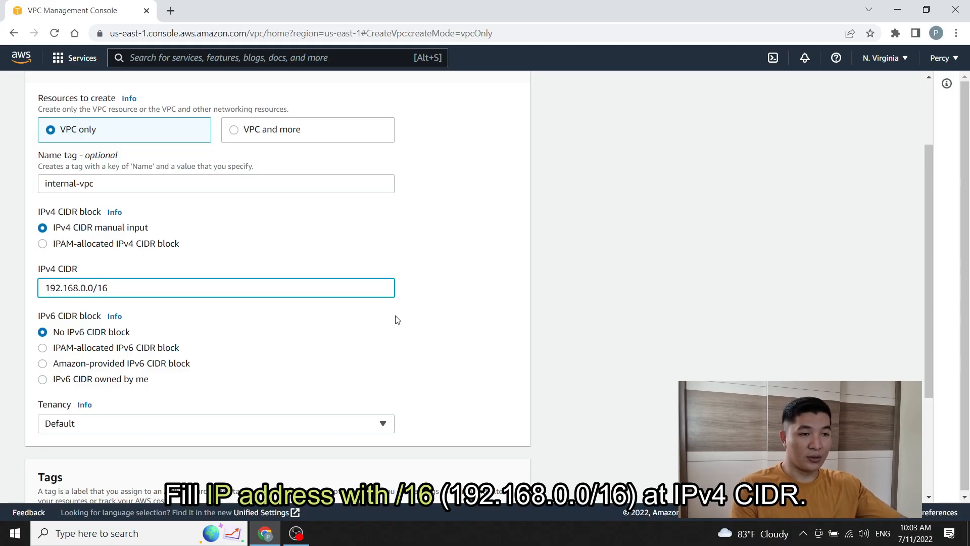
click(471, 282)
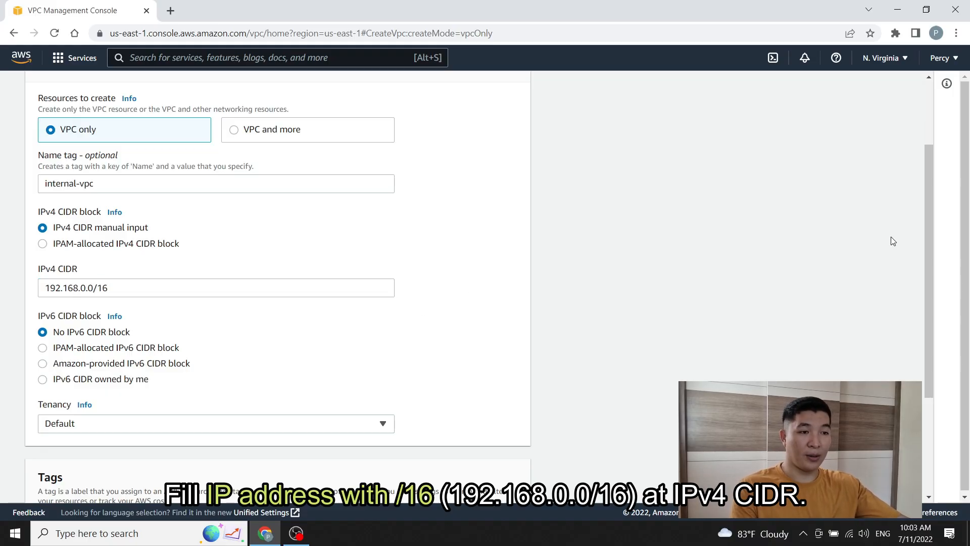
drag(927, 207, 927, 299)
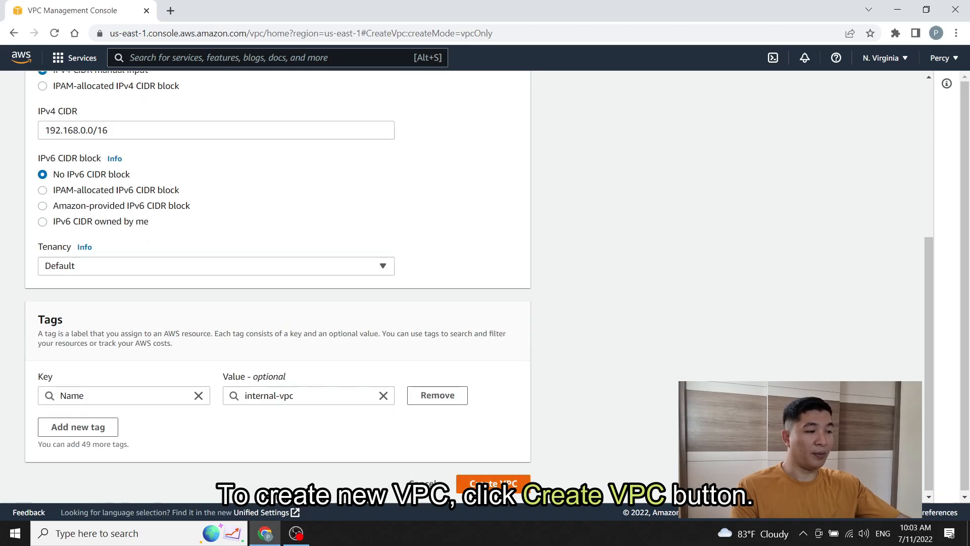
click(493, 483)
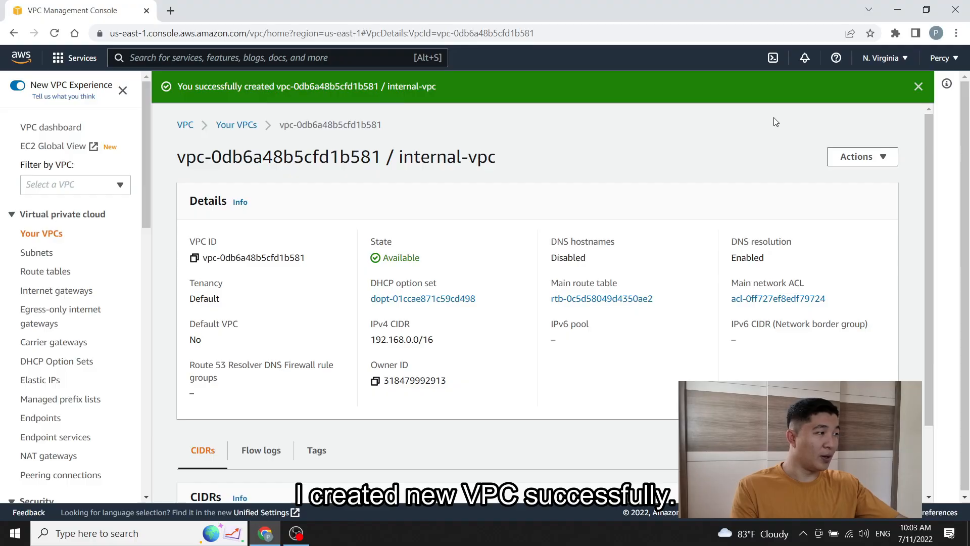
scroll(650, 313, down, 2)
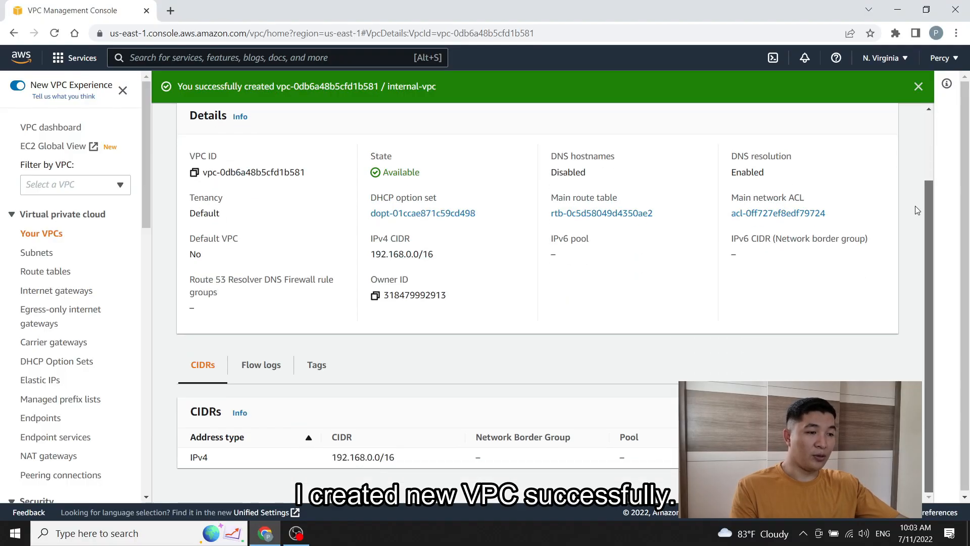
drag(212, 460, 192, 457)
click(211, 459)
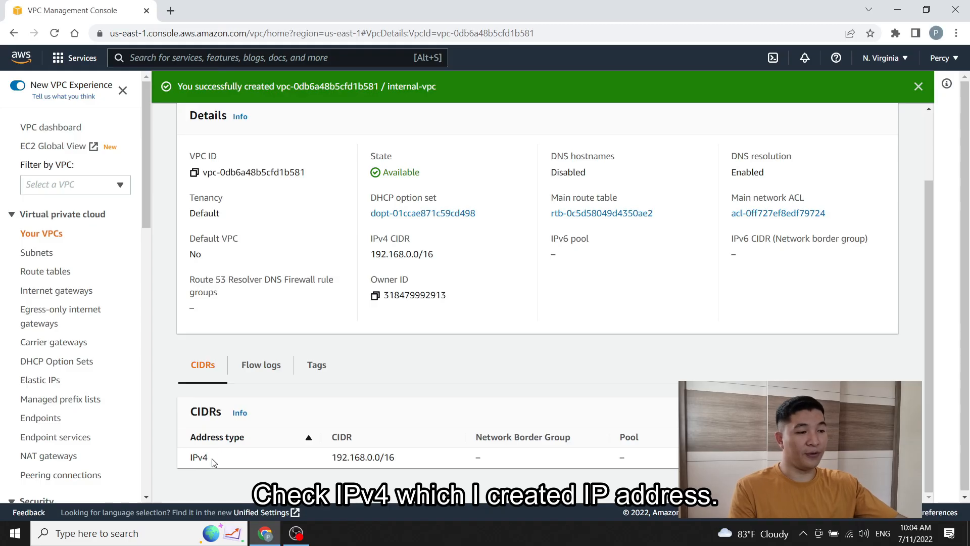
drag(395, 457, 333, 457)
click(390, 455)
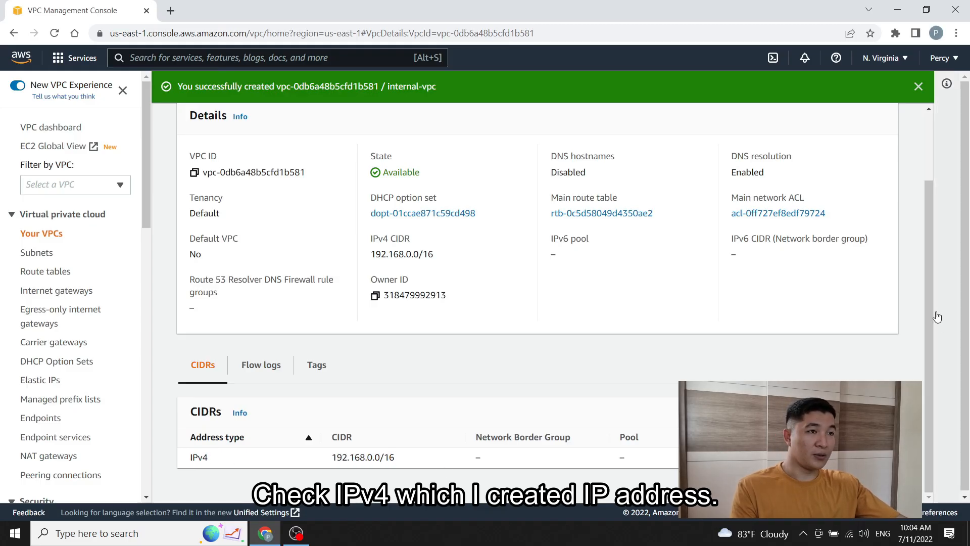
drag(926, 309, 927, 293)
double_click(381, 177)
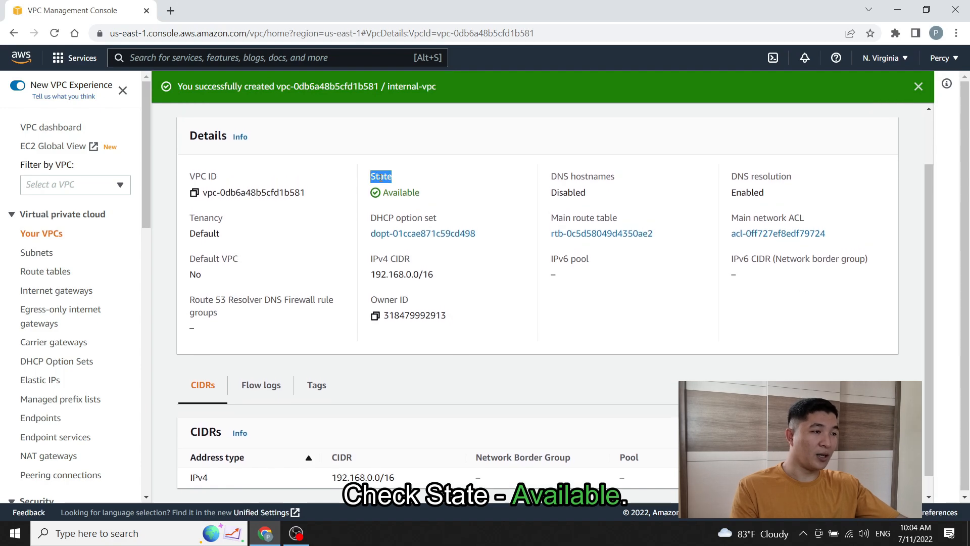
click(405, 185)
double_click(410, 191)
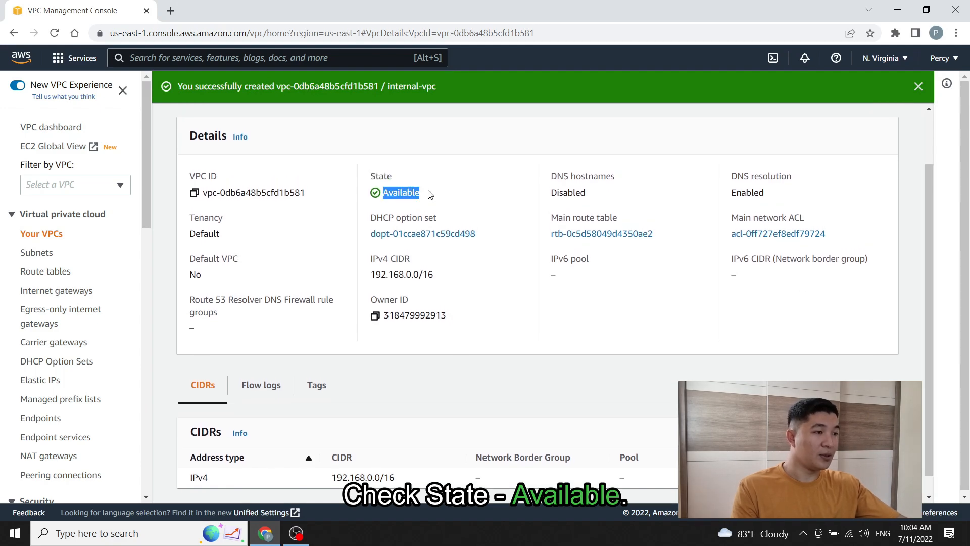
click(429, 194)
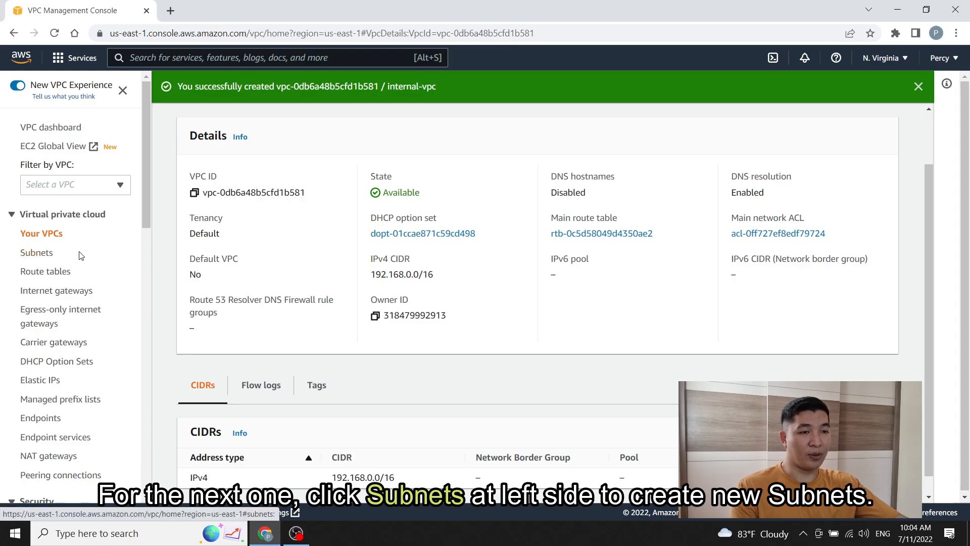
Step: Show the Subnets list in the VPC console
click(40, 255)
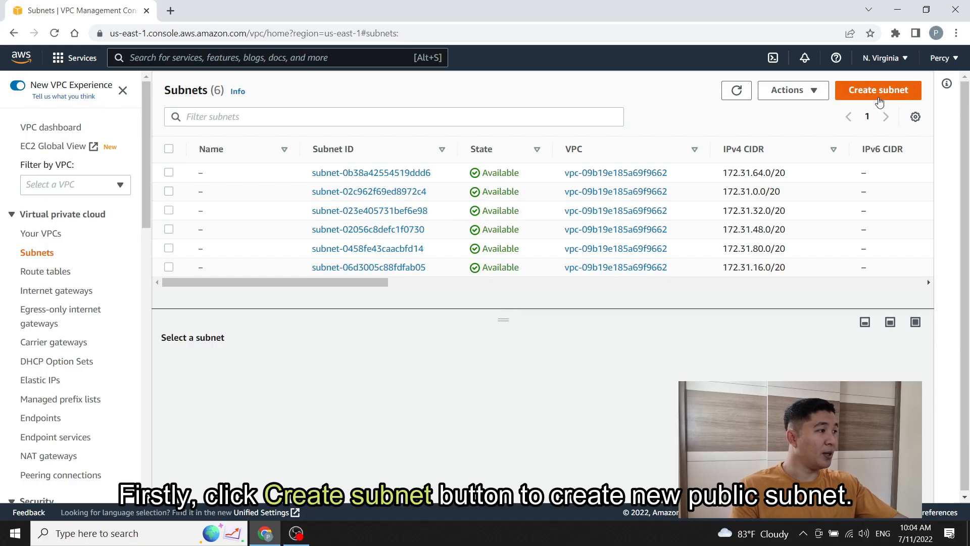
Step: Start a new subnet in internal-vpc named internal-vpc-public-subnet
click(879, 96)
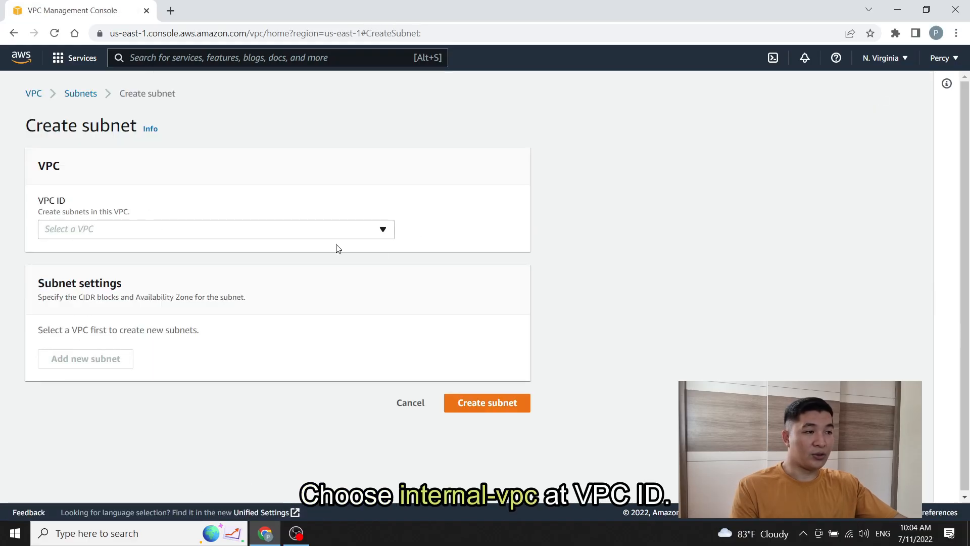
click(383, 230)
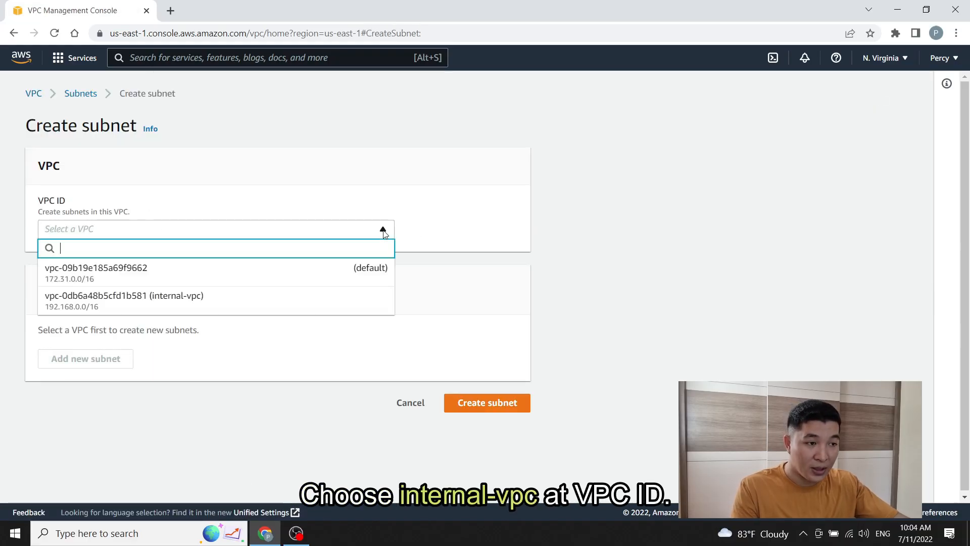
click(341, 303)
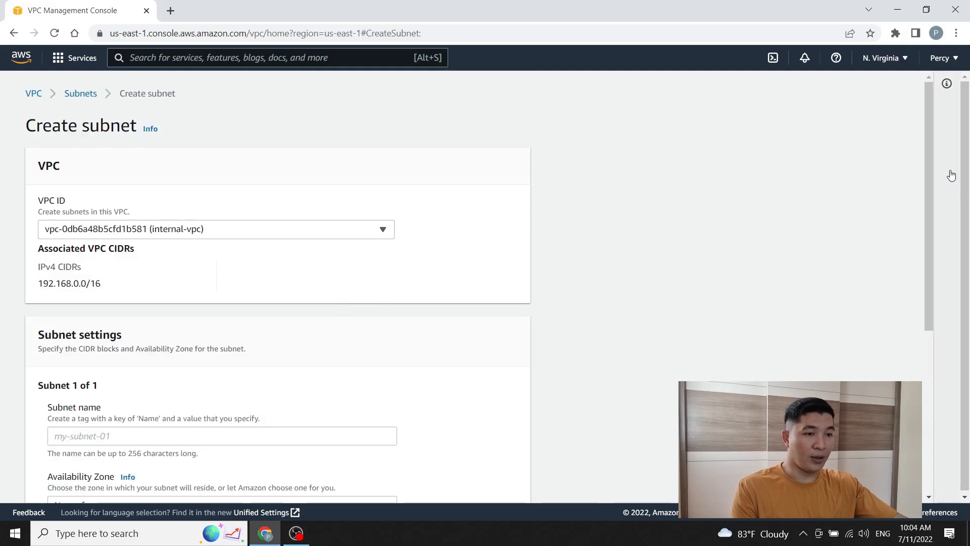
drag(926, 150, 912, 291)
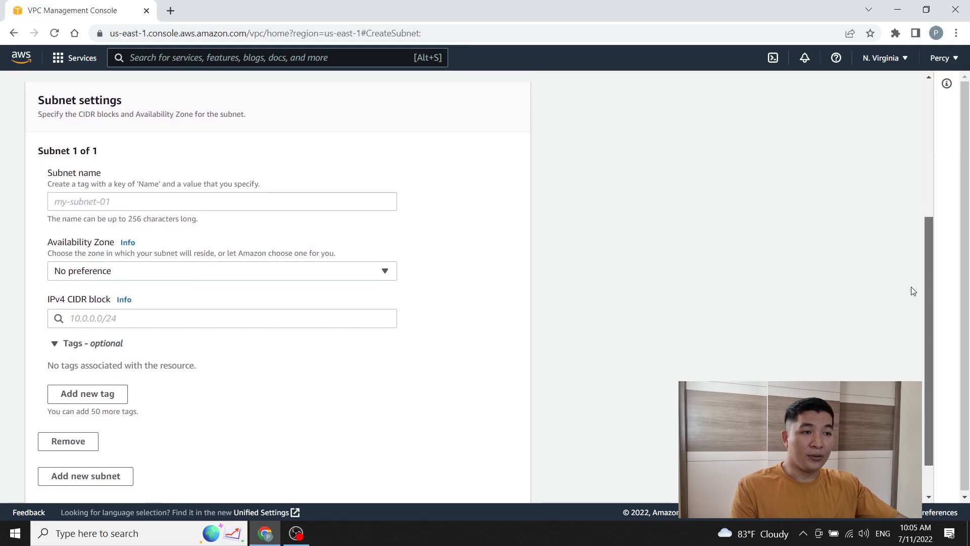
click(108, 202)
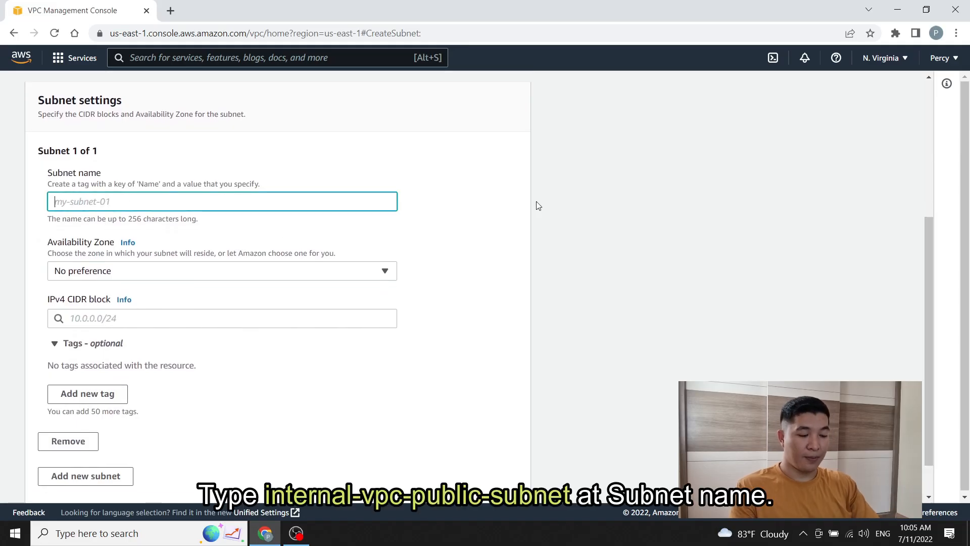
text(intern)
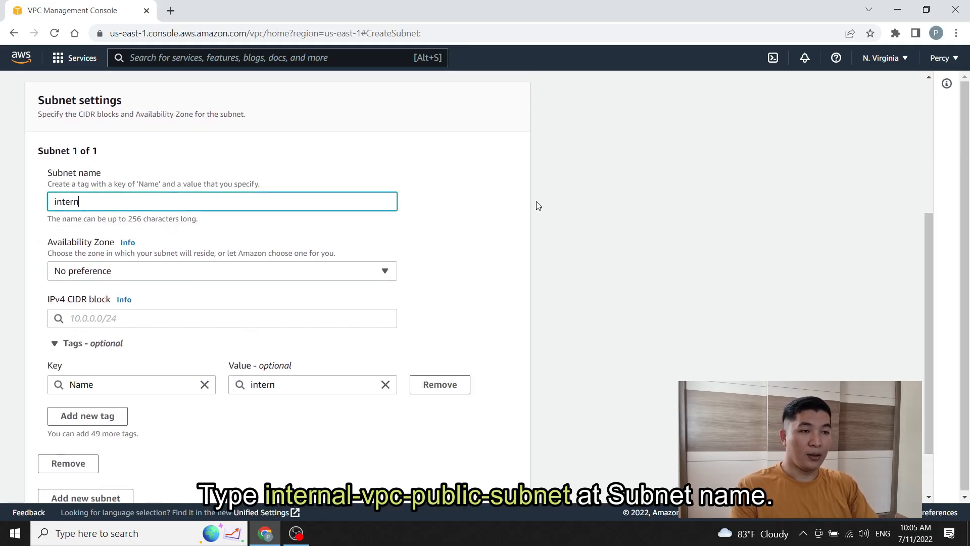
text(al-vpc-)
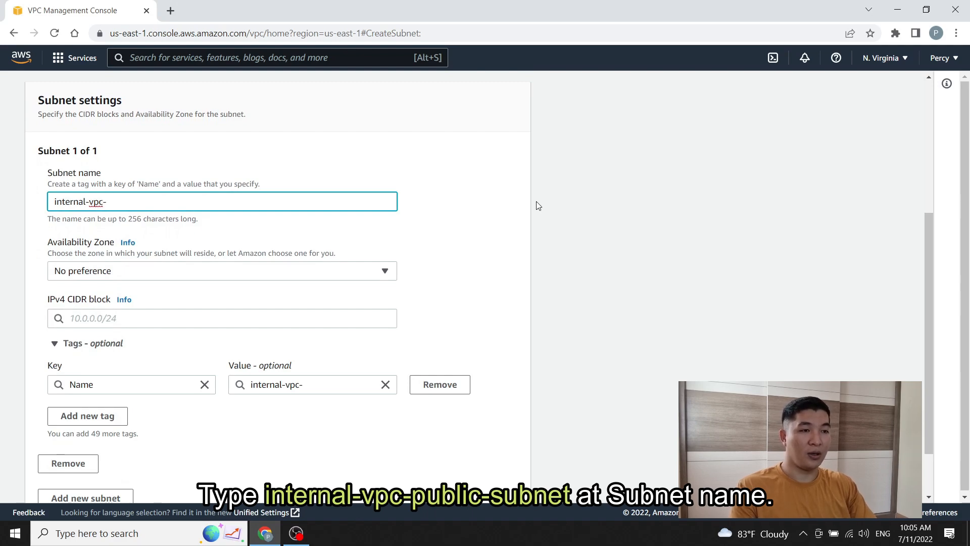
text(public-sube)
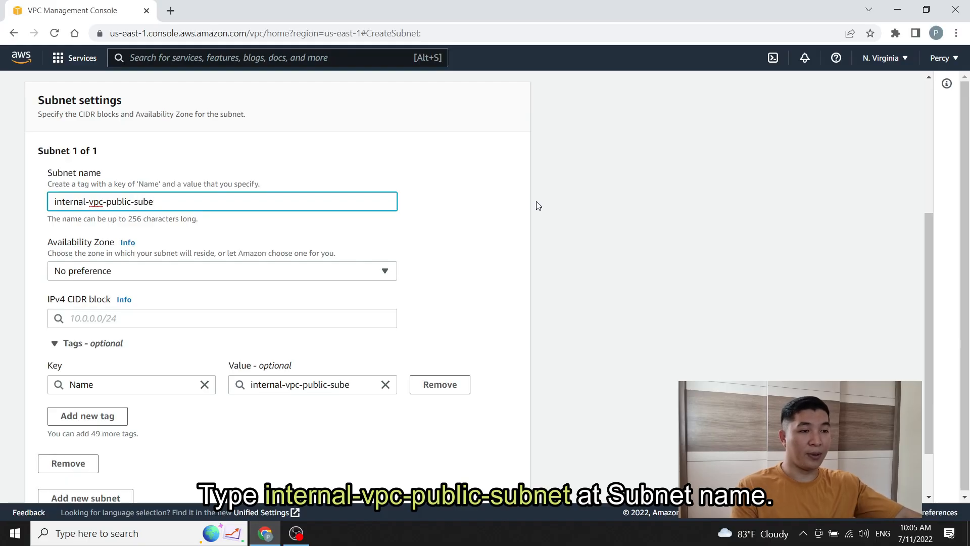
key(BackSpace)
text(net)
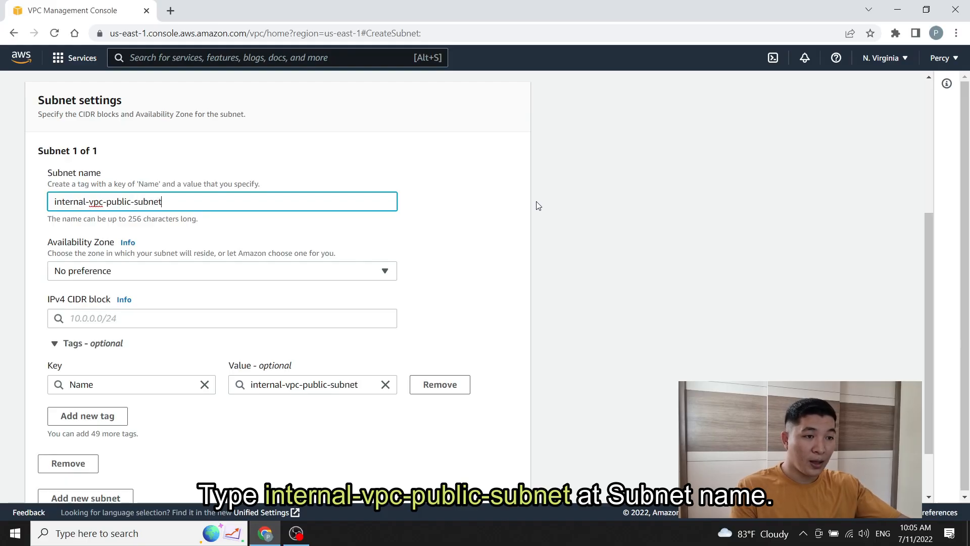
click(458, 230)
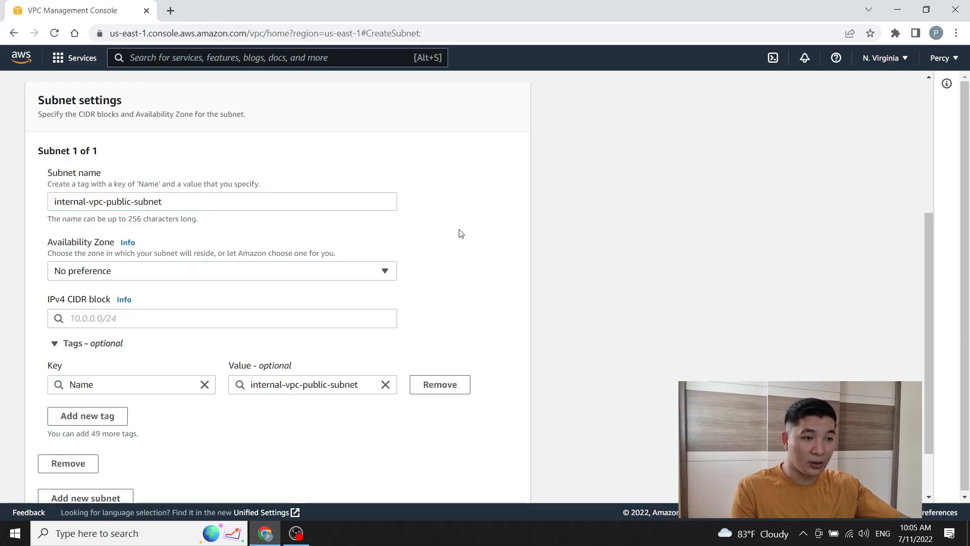
Step: Put the subnet in us-east-1a with IPv4 CIDR block 192.168.10.0/24
click(385, 273)
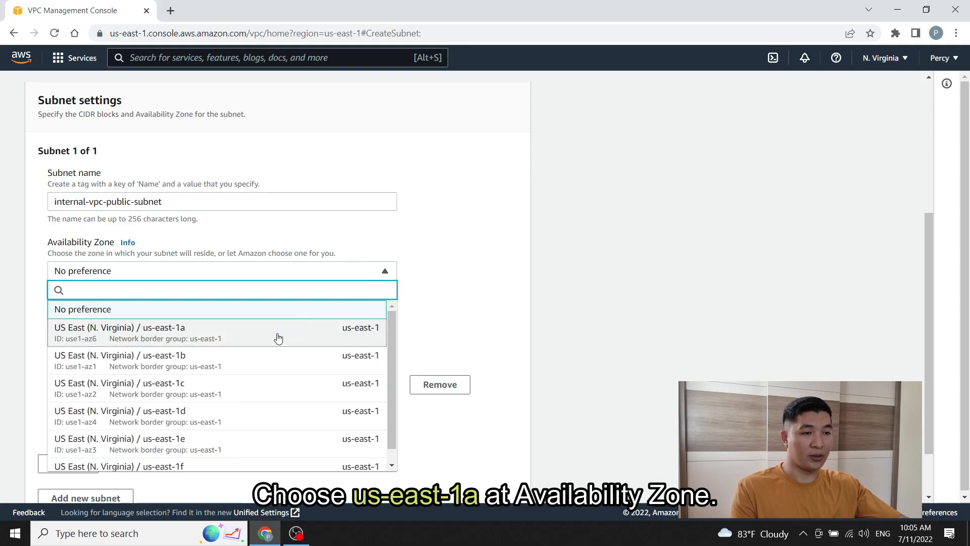
click(249, 342)
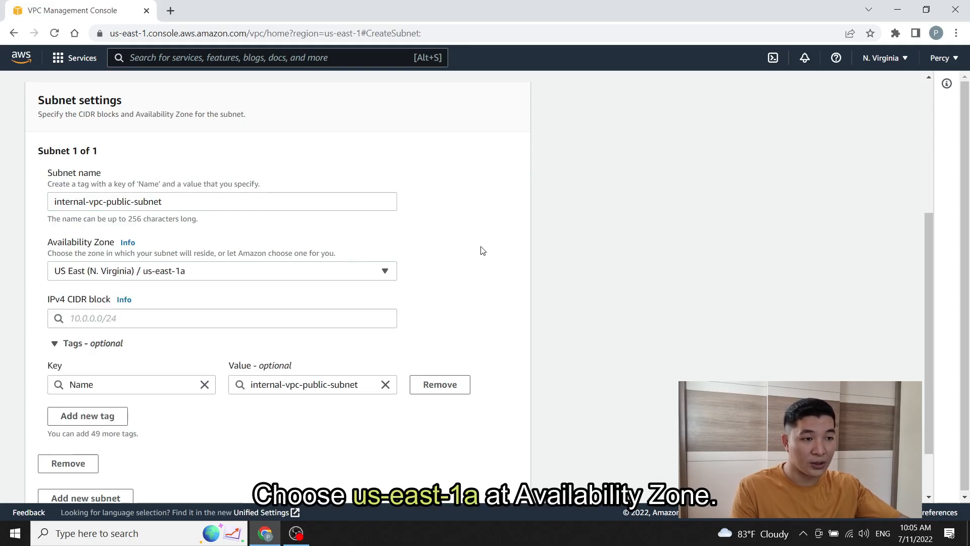
click(193, 324)
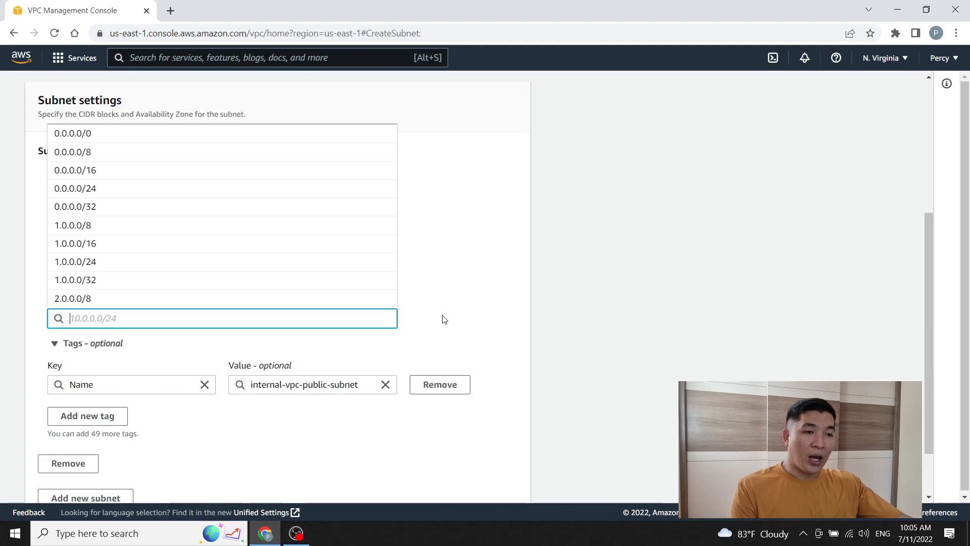
click(461, 313)
click(219, 314)
click(464, 310)
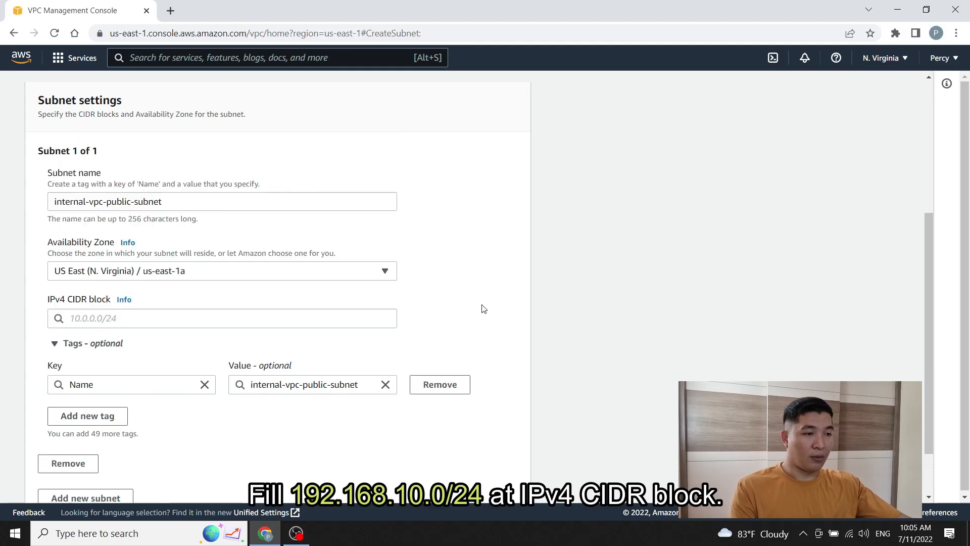
click(271, 323)
text(192.16)
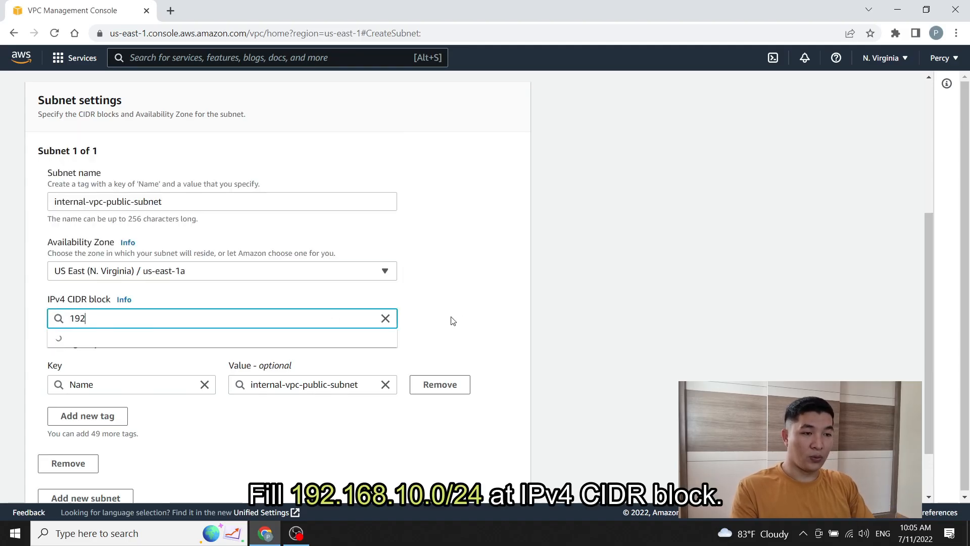
key(BackSpace)
key(BackSpace)
key(BackSpace)
text(.)
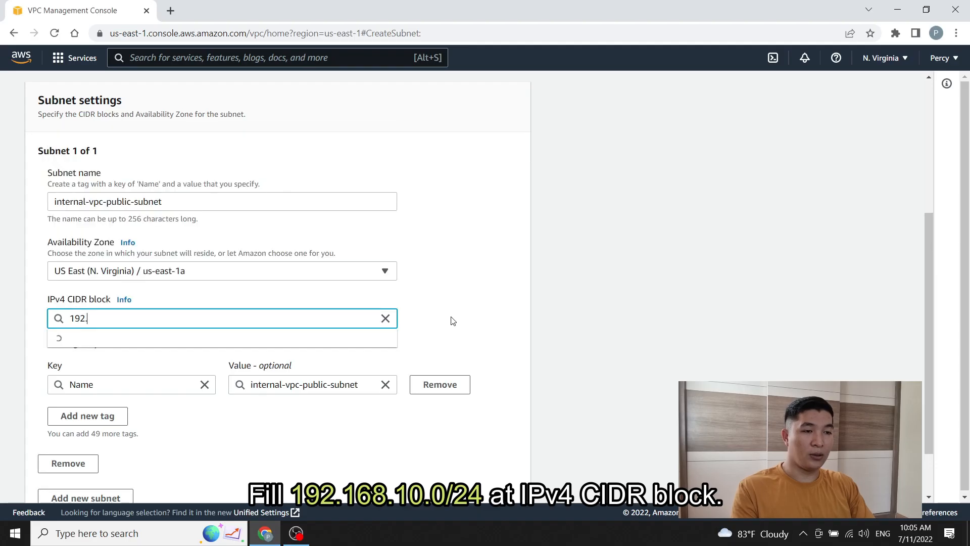
text(168.10.0)
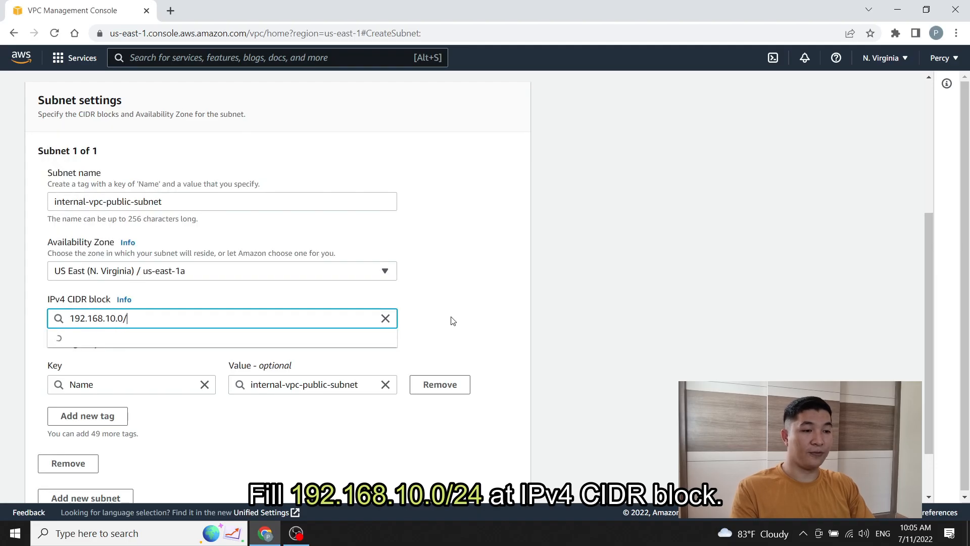
text(/24)
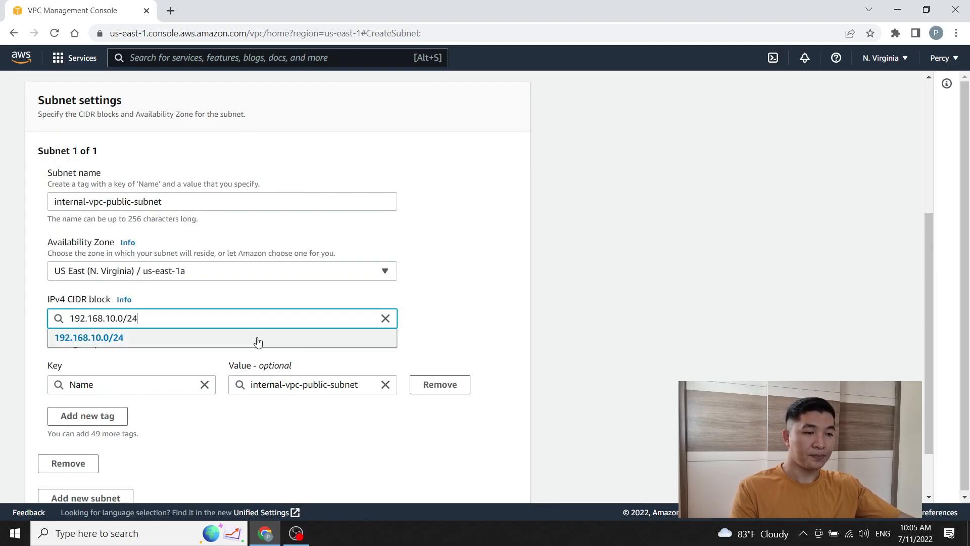
click(255, 339)
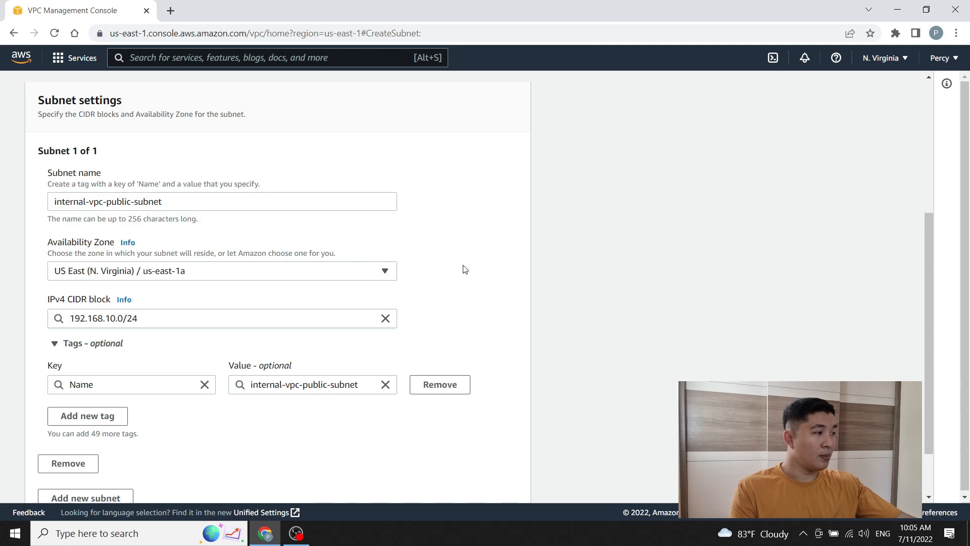
drag(926, 255, 926, 295)
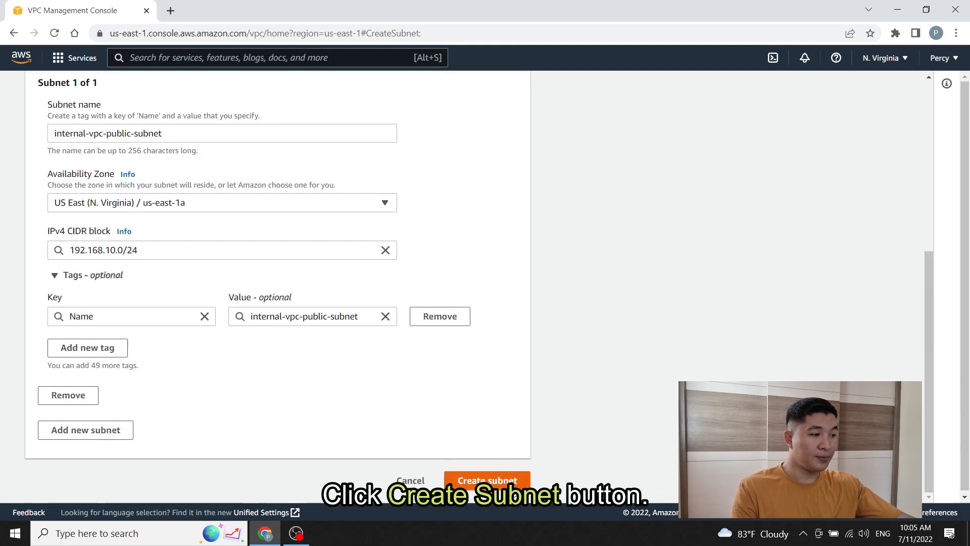
Step: Create the public subnet and widen the Name column to read its full name
click(487, 480)
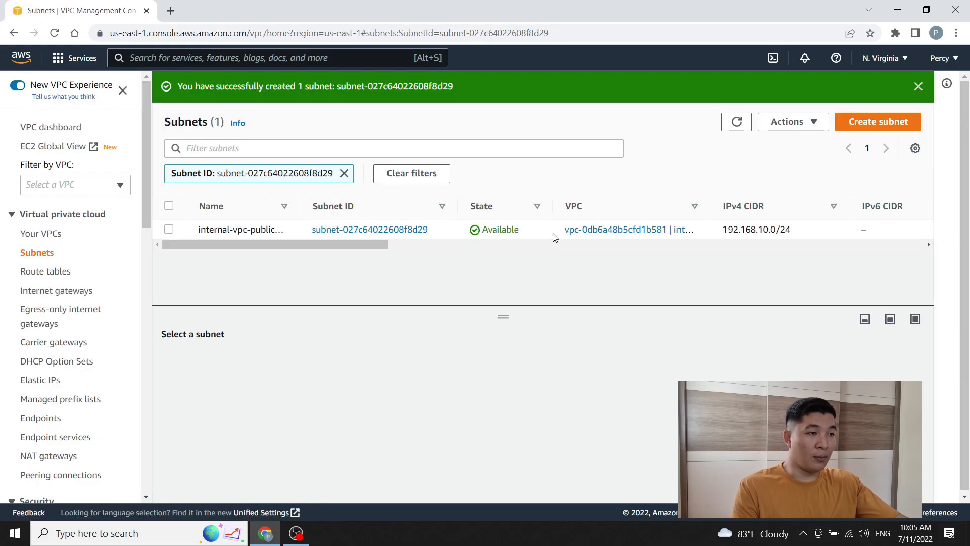
drag(299, 205, 338, 205)
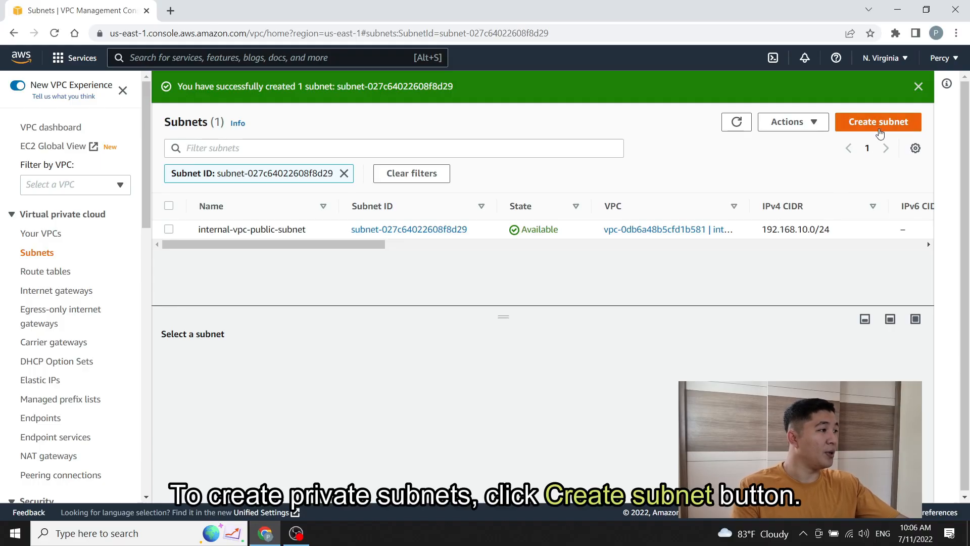
Step: Start another subnet form targeting internal-vpc
click(880, 133)
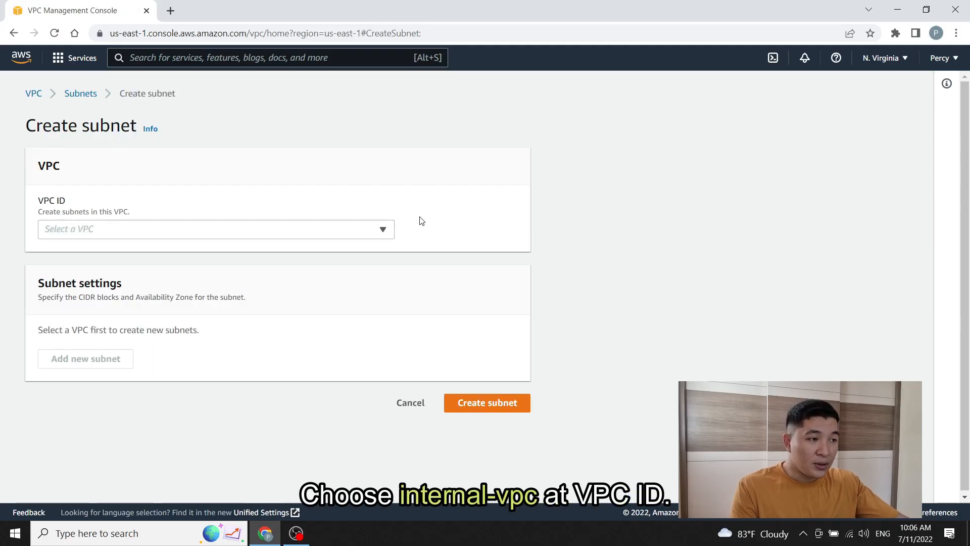
click(383, 231)
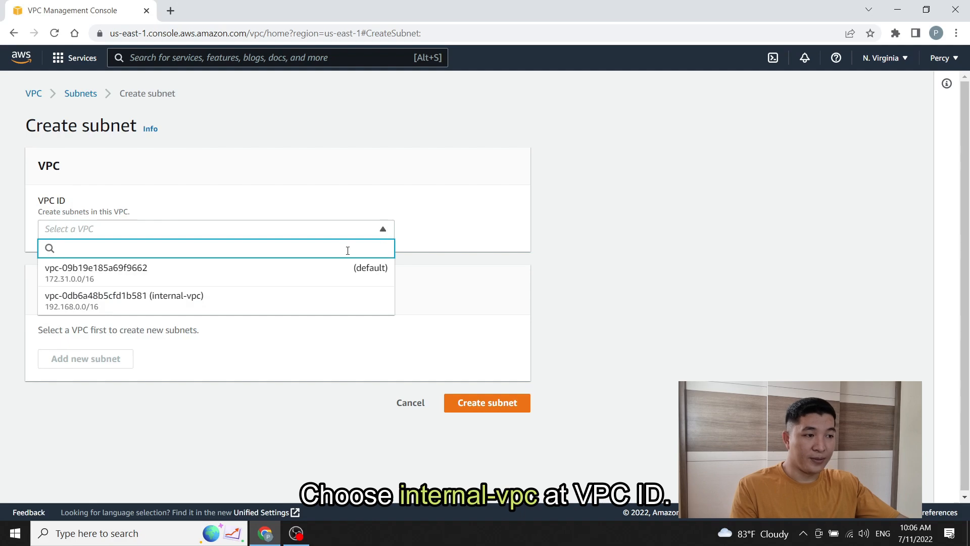
click(304, 301)
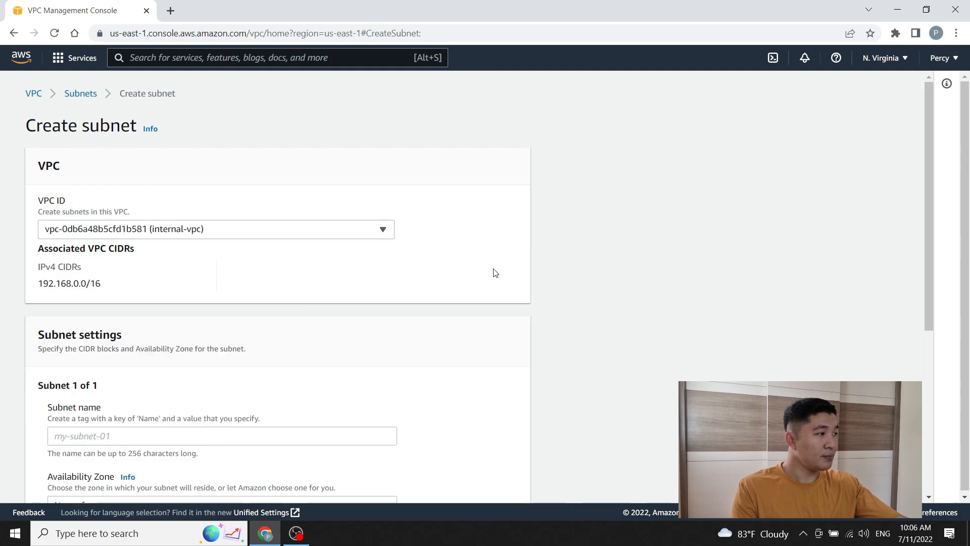
drag(926, 137, 896, 283)
Step: Set the first subnet as internal-vpc-private-subnet-1 in us-east-1a with 192.168.20.0/24
click(200, 194)
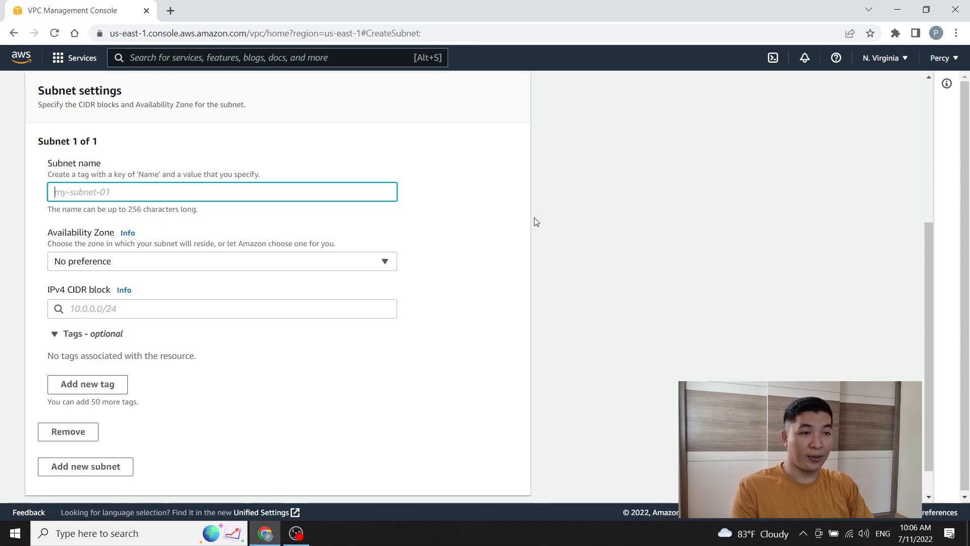
text(intenr)
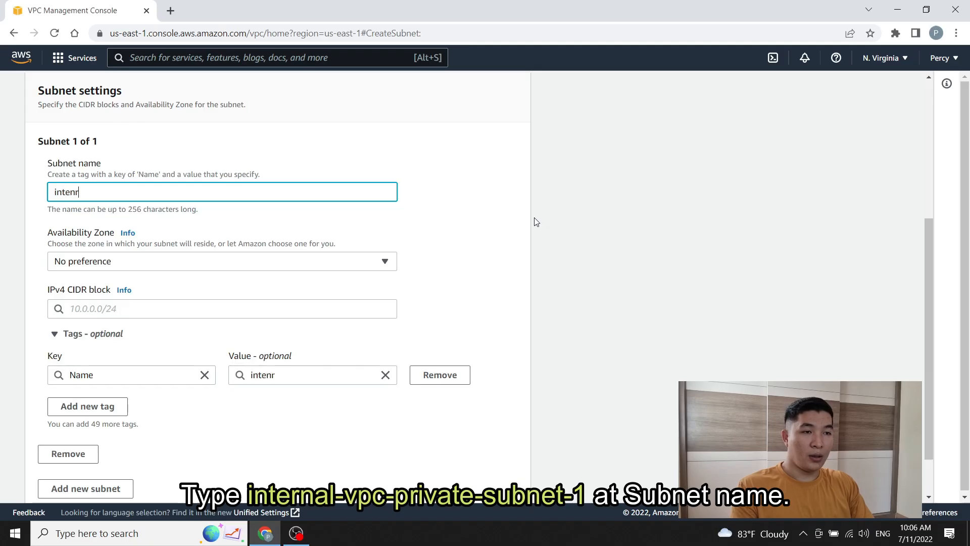
key(BackSpace)
key(BackSpace)
text(rnal-vp)
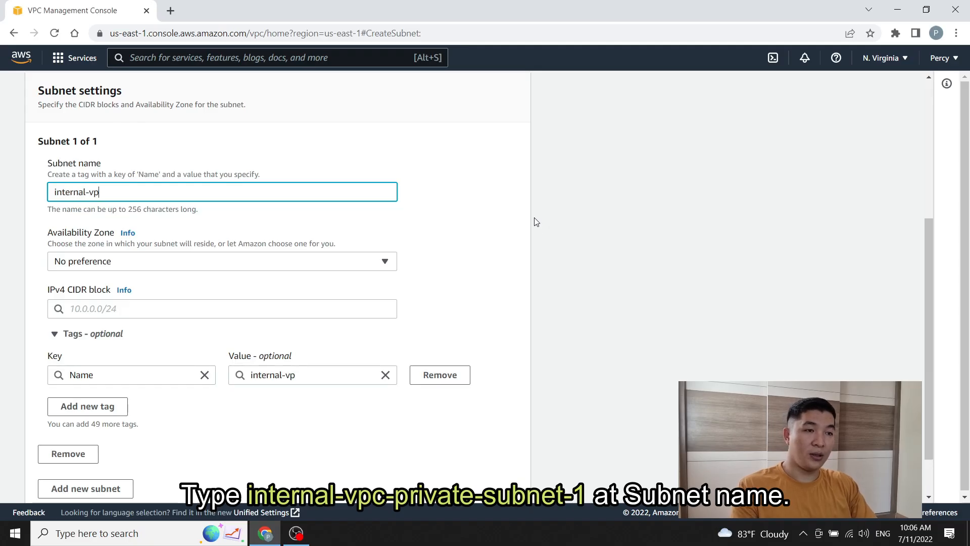
text(c-private-)
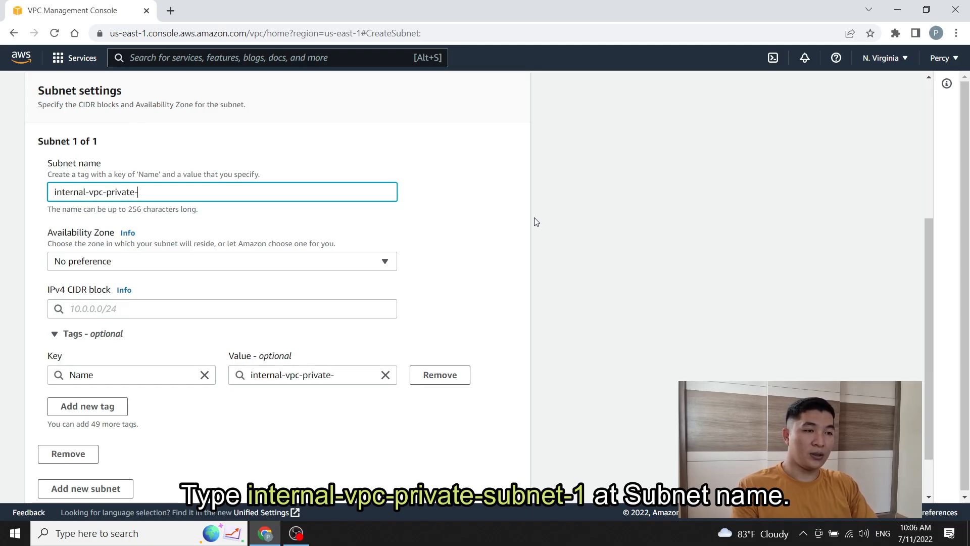
text(subnet-1)
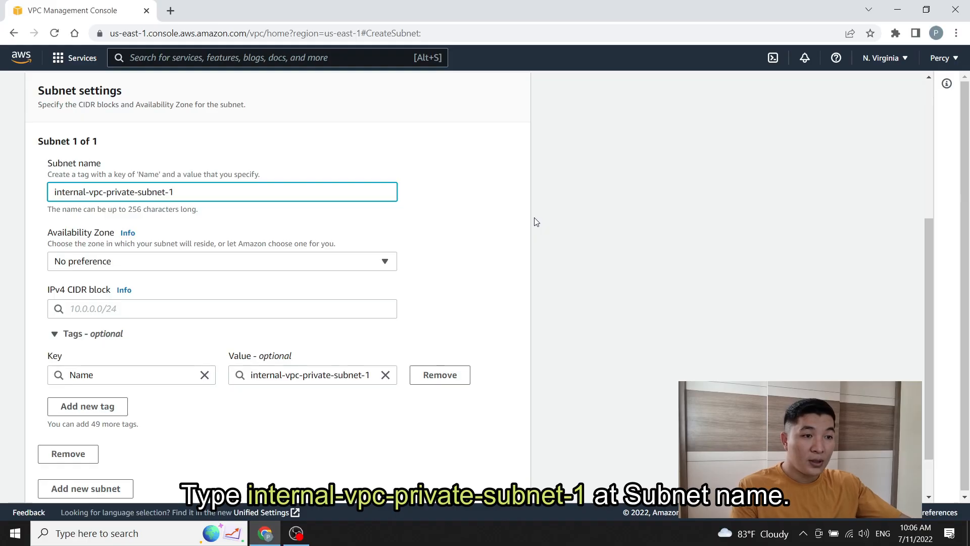
click(427, 256)
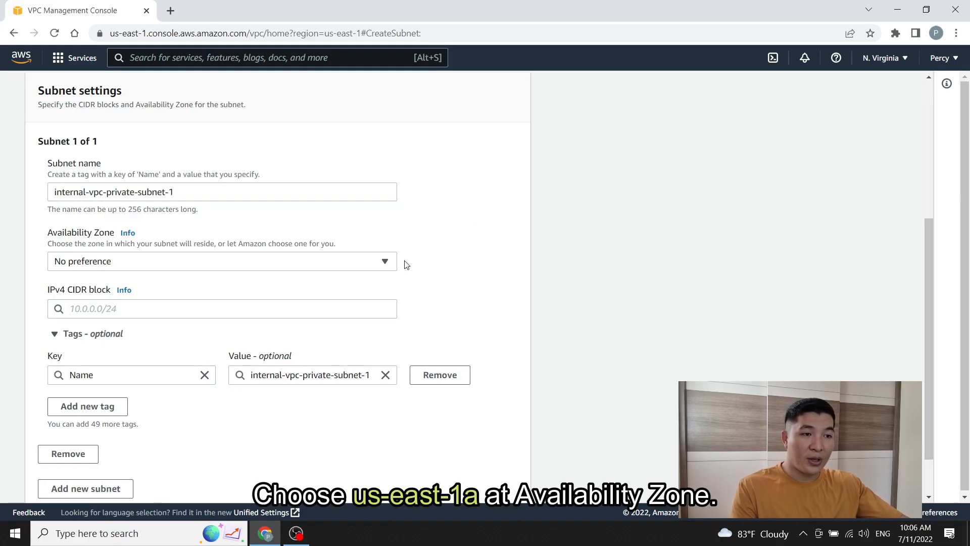
click(388, 261)
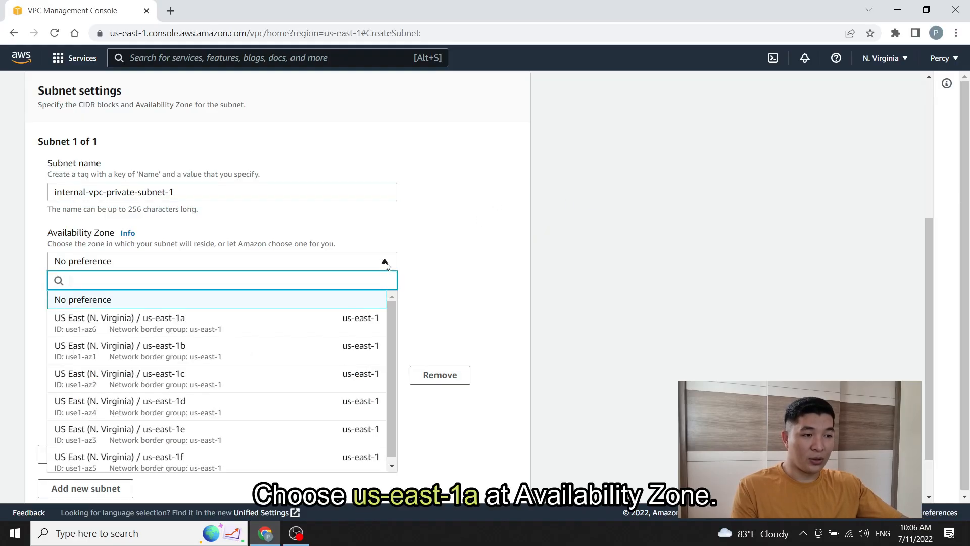
click(258, 333)
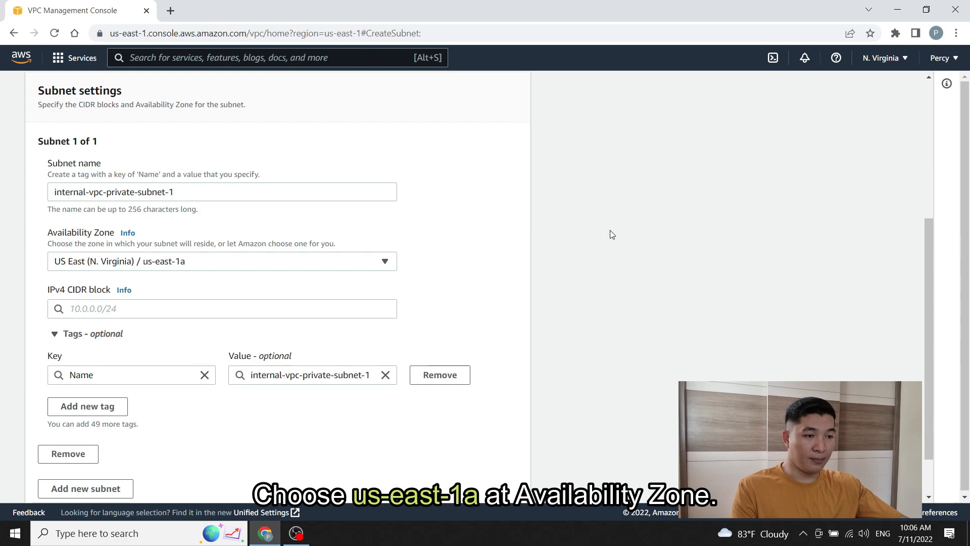
click(237, 309)
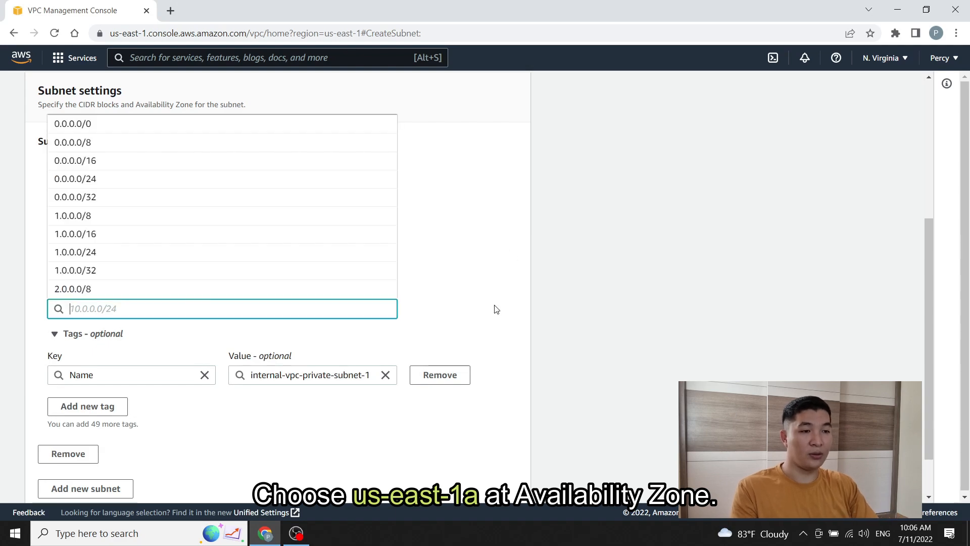
text(192.168.2)
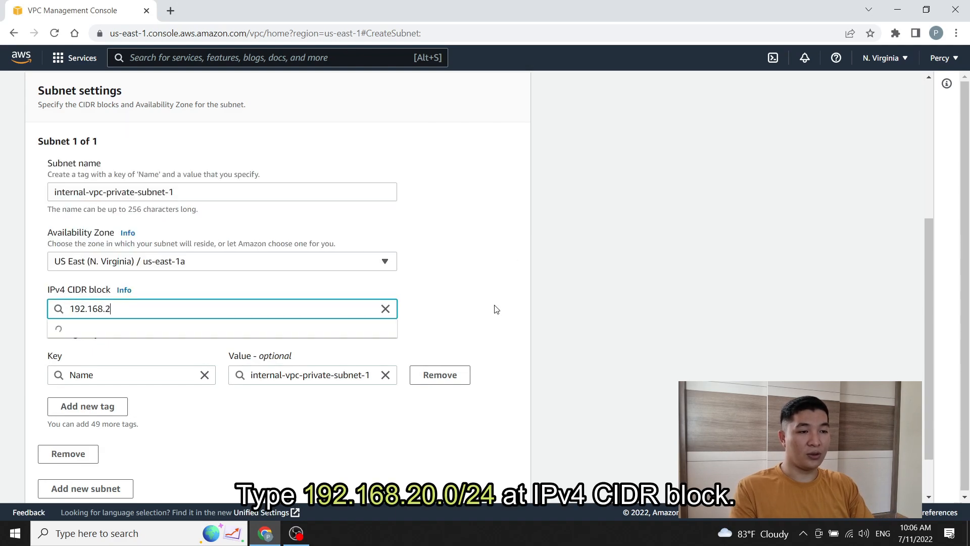
text(0.0/)
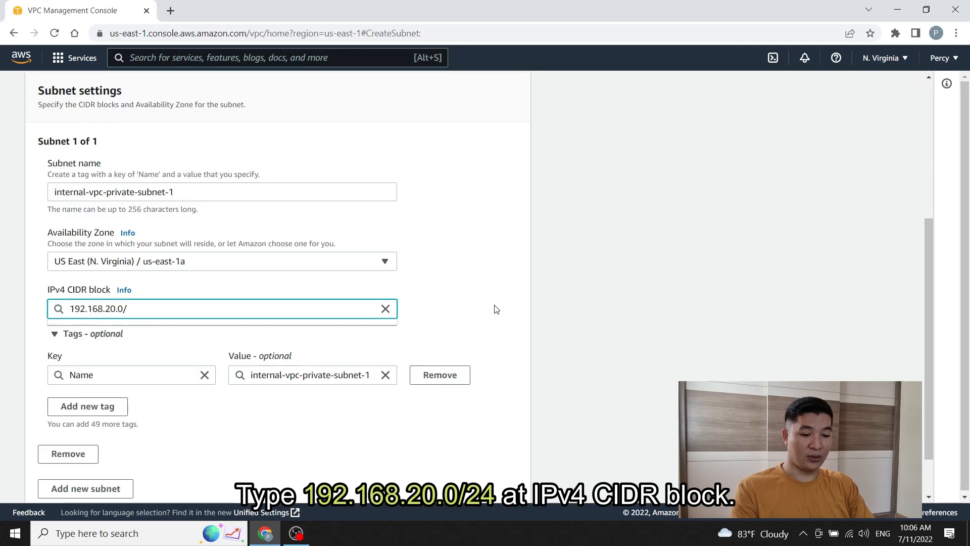
text(24)
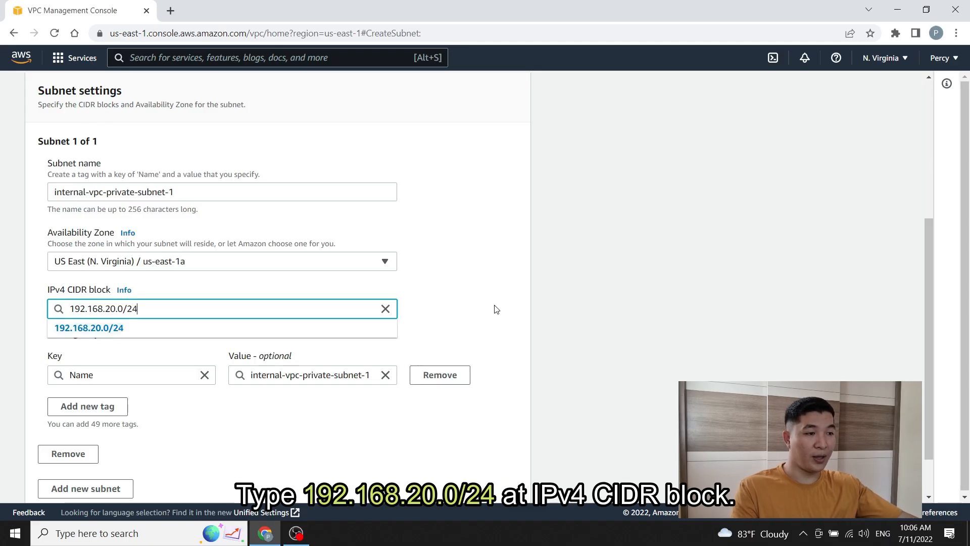
click(301, 335)
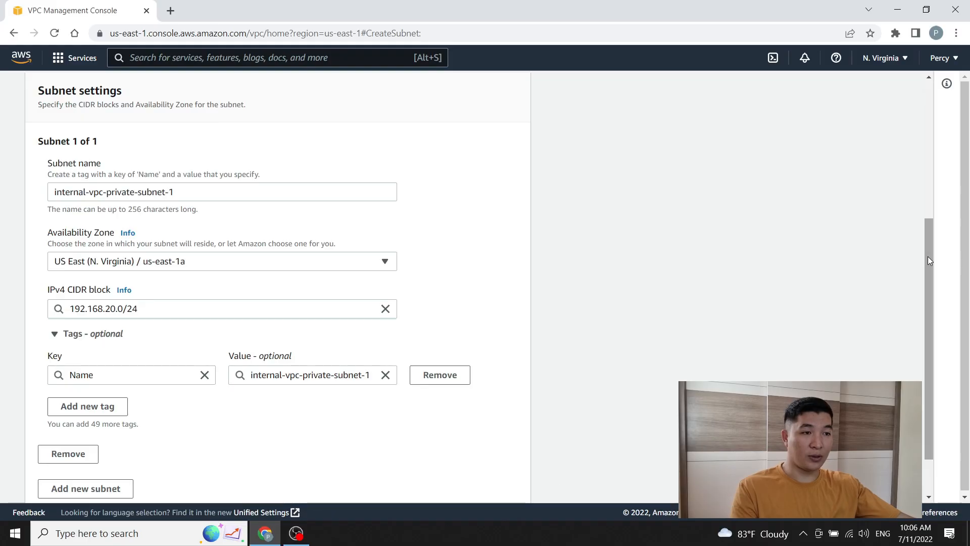
drag(928, 257, 922, 292)
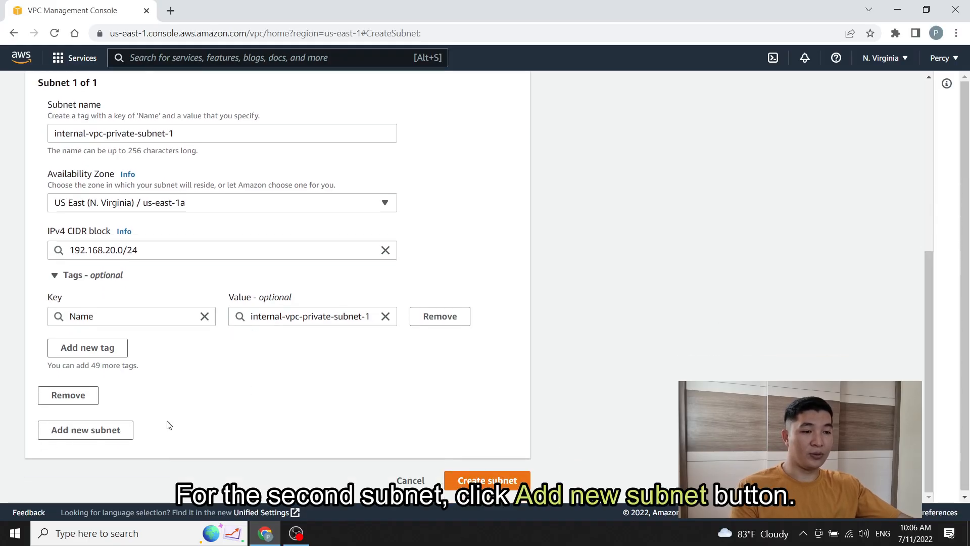
Step: Add internal-vpc-private-subnet-2 in us-east-1b with 192.168.21.0/24 and create both subnets
click(80, 438)
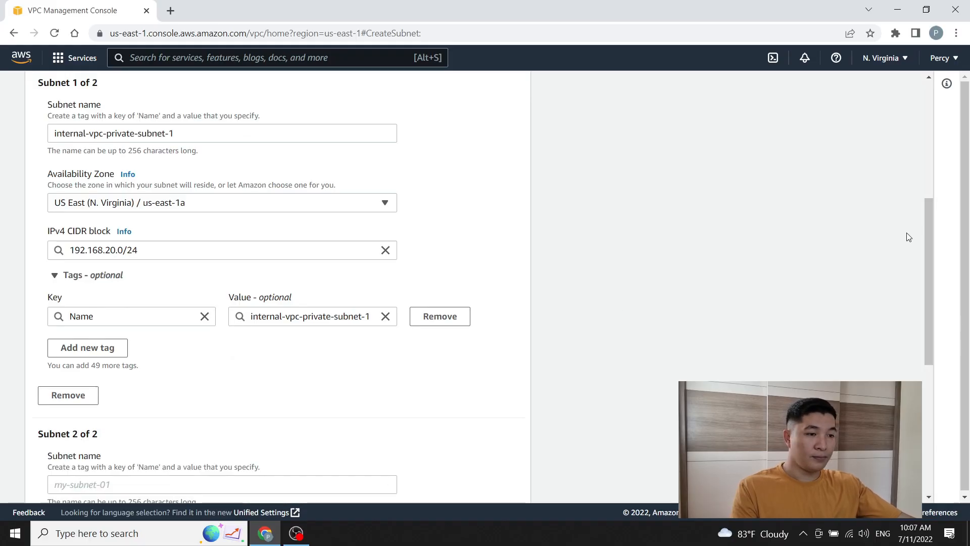
drag(931, 212, 918, 344)
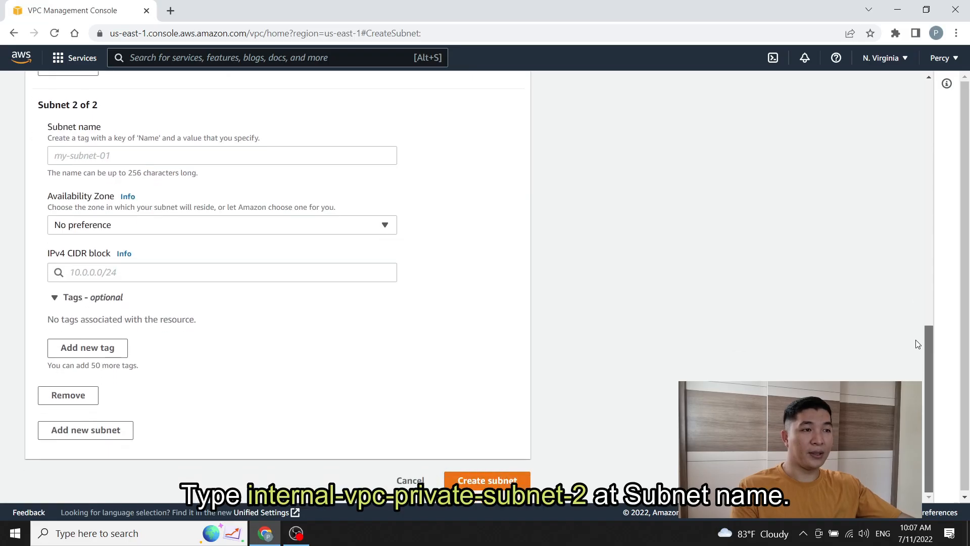
click(268, 154)
text(inter)
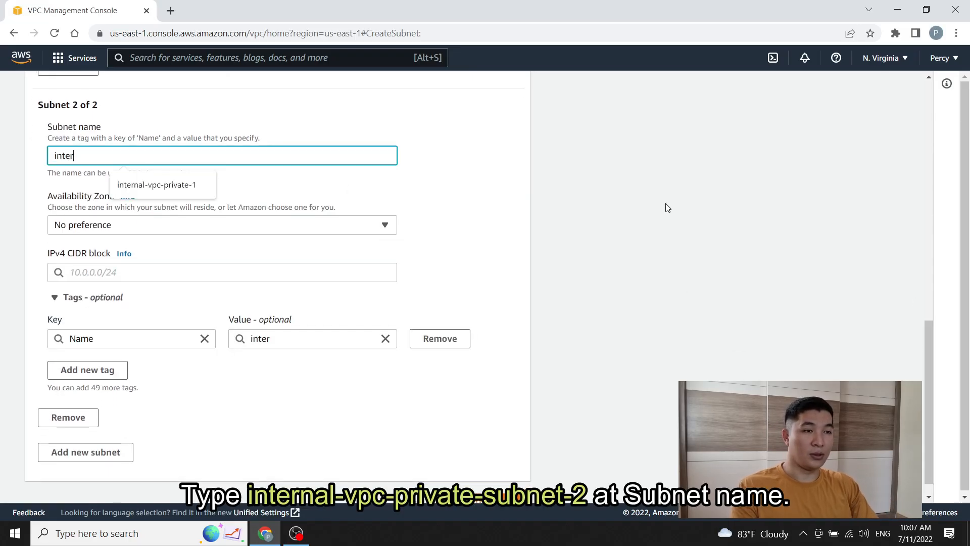
text(nal-vpc-)
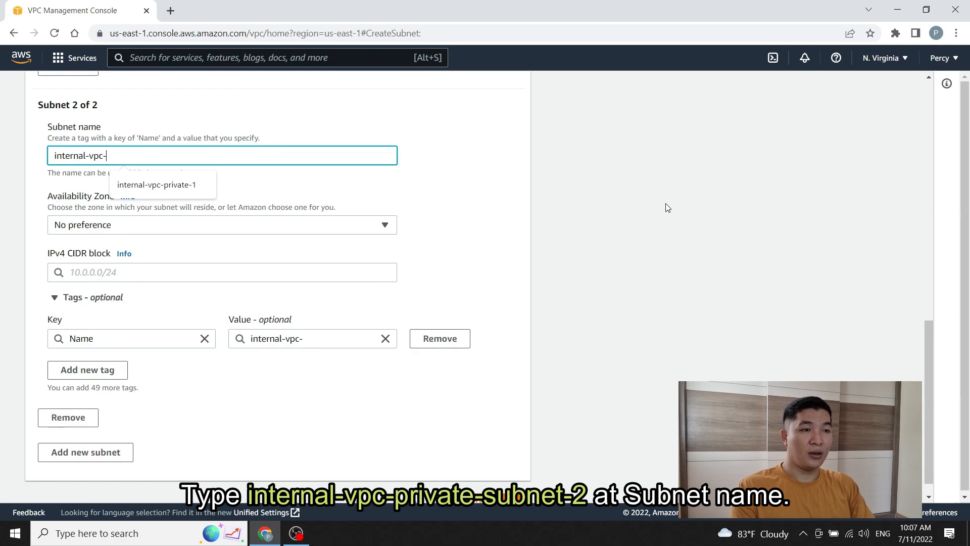
text(private-su)
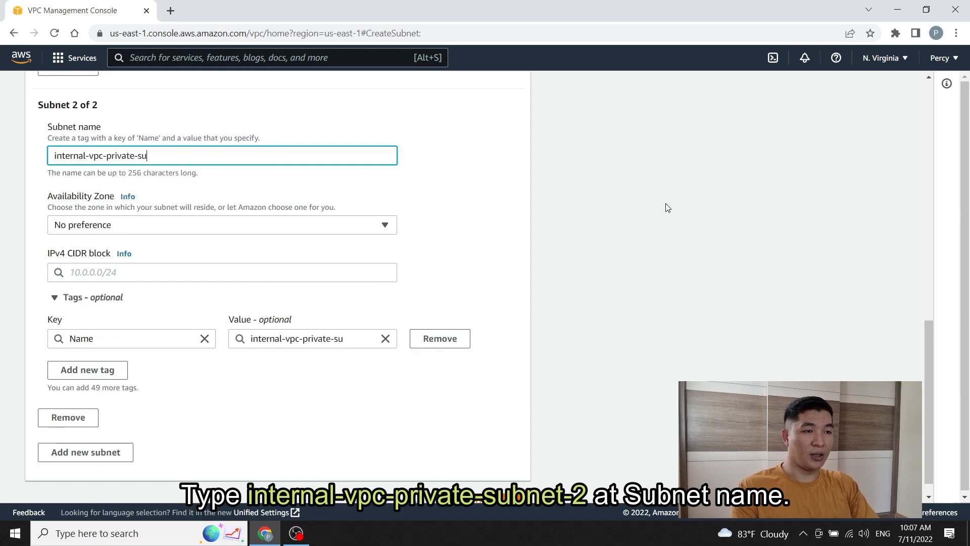
text(bnet-2)
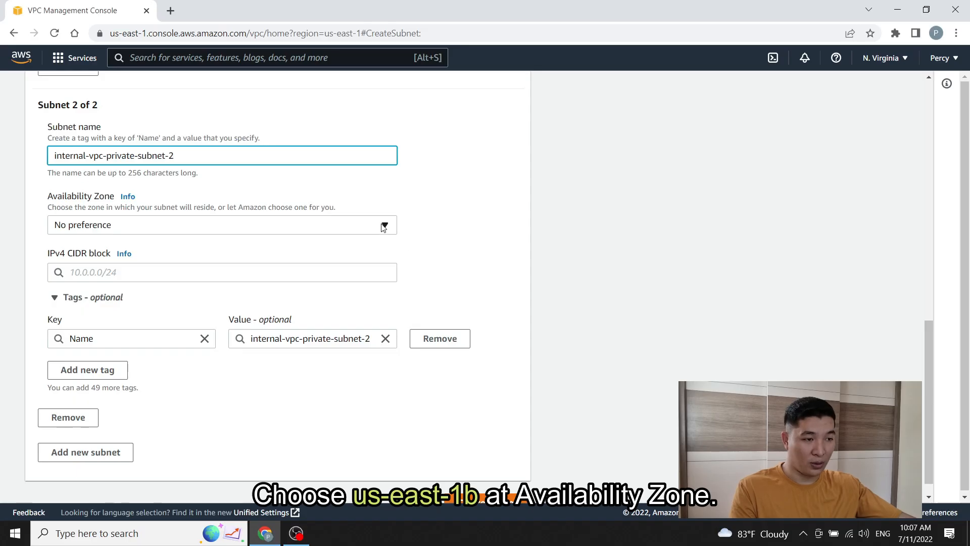
click(384, 226)
click(274, 323)
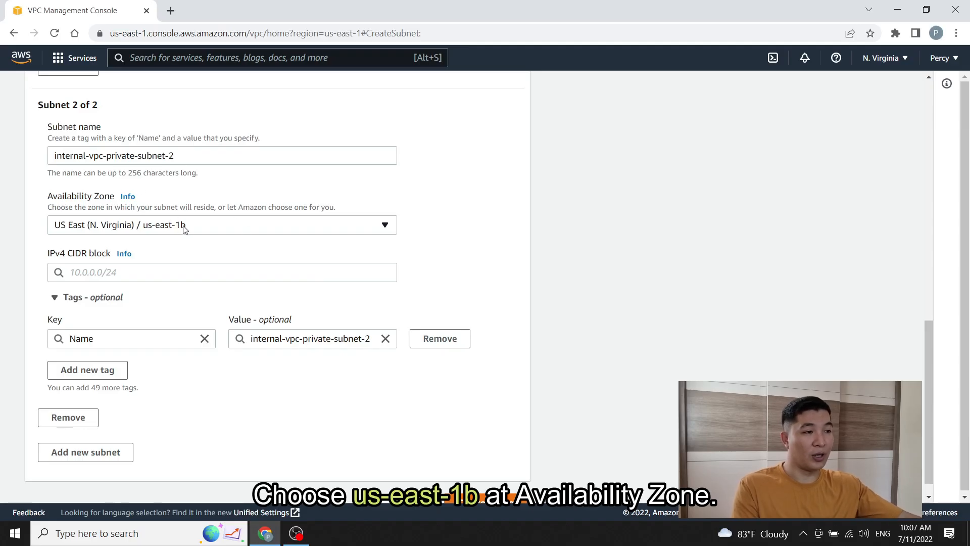
click(266, 272)
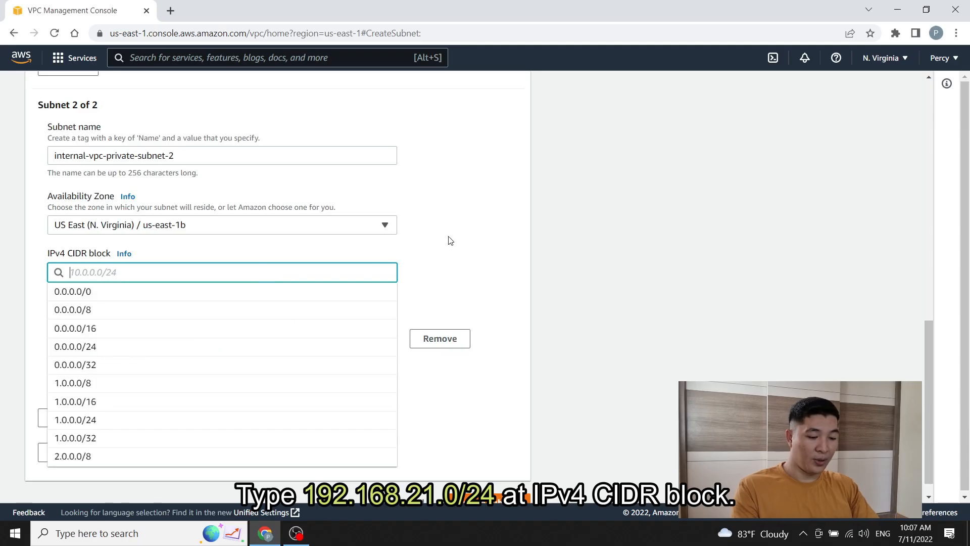
text(192.168)
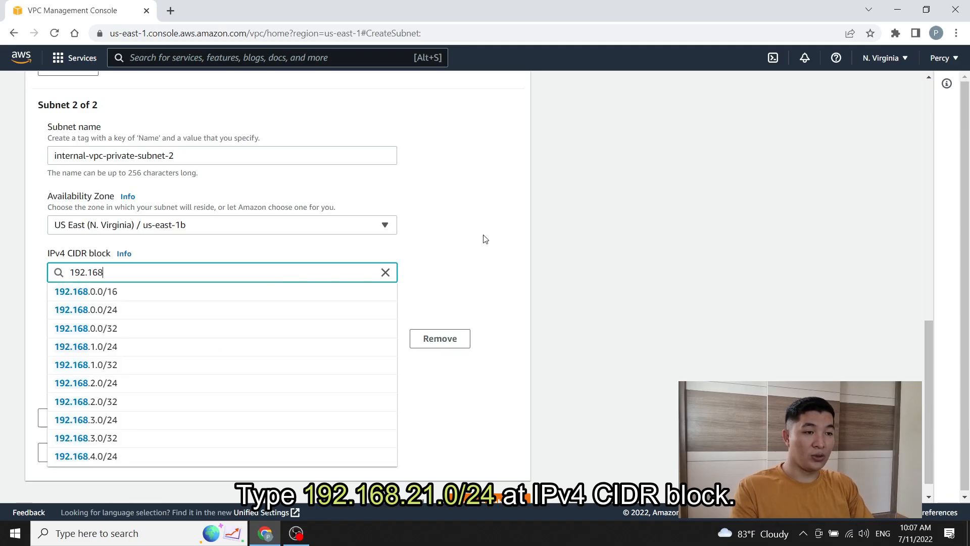
text(.21.)
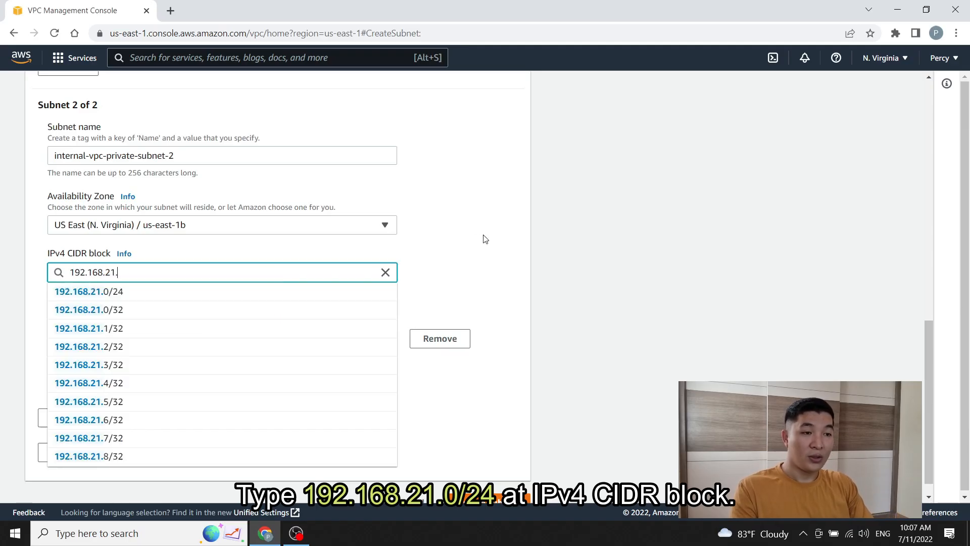
text(0/24)
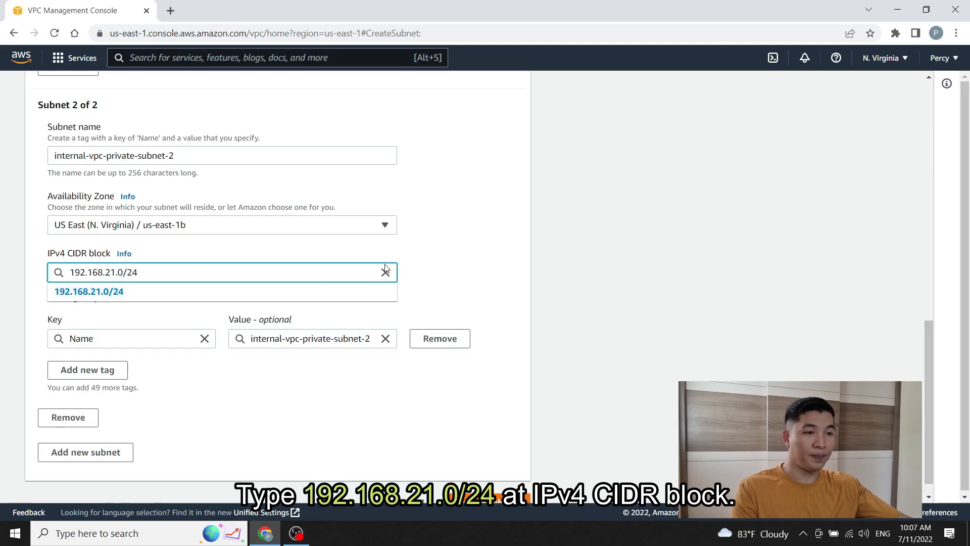
click(280, 295)
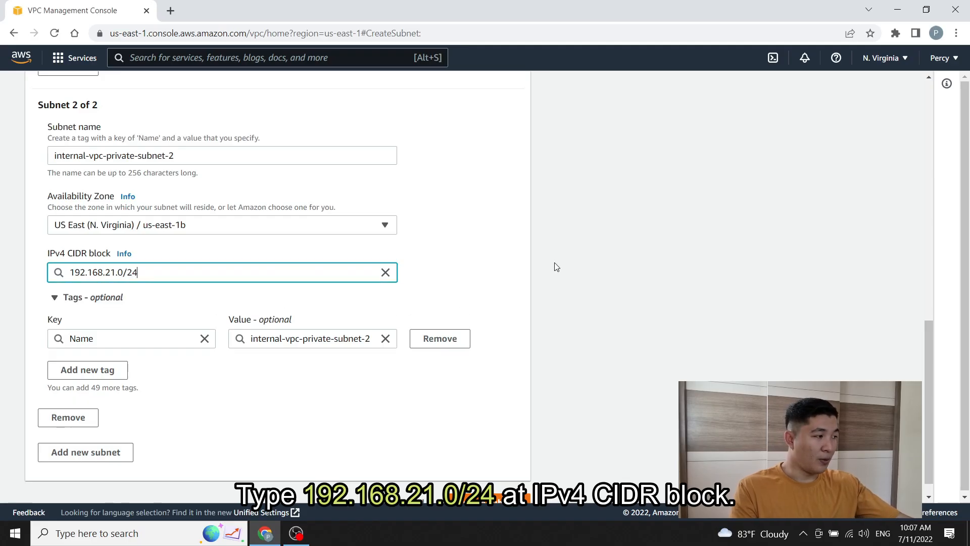
drag(928, 338, 926, 348)
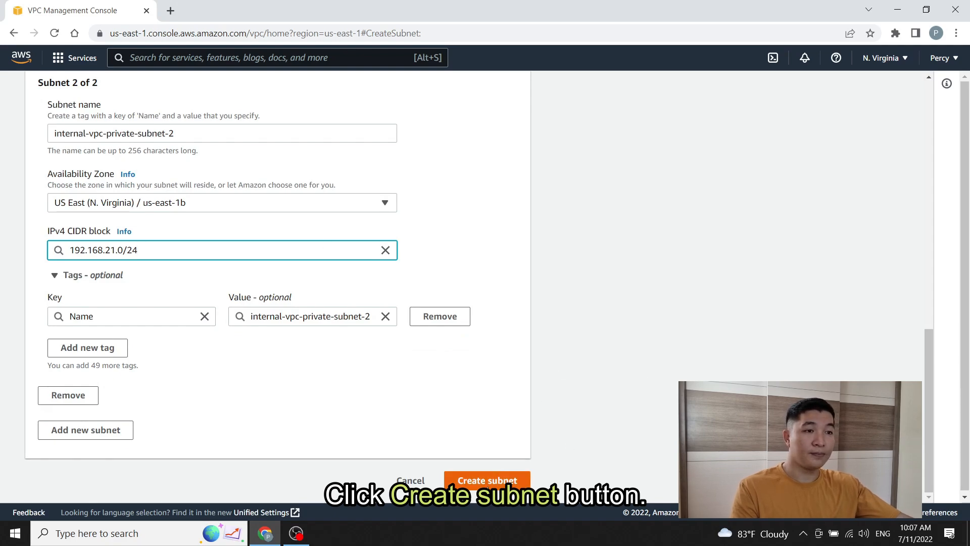
click(487, 480)
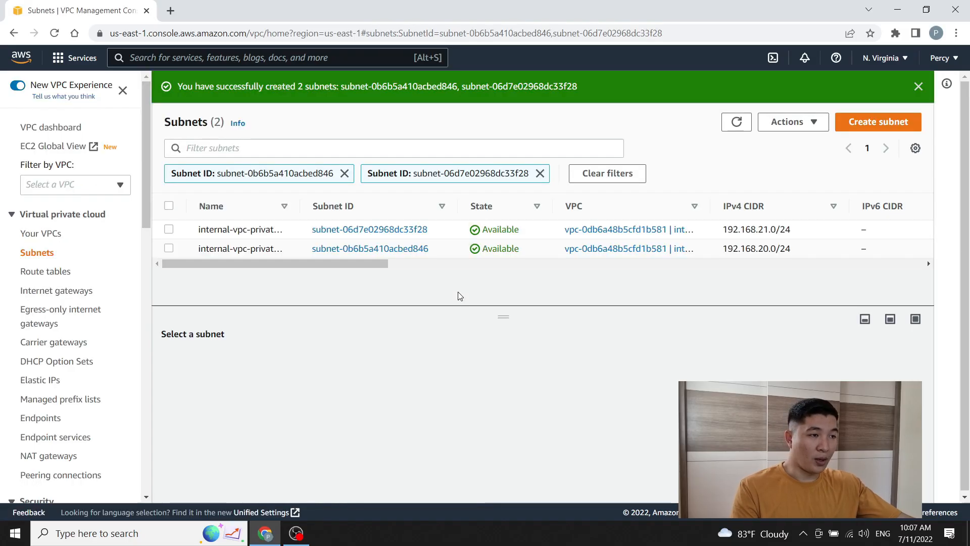
Step: Widen the Name column so both private subnet names show in full
drag(300, 203, 355, 202)
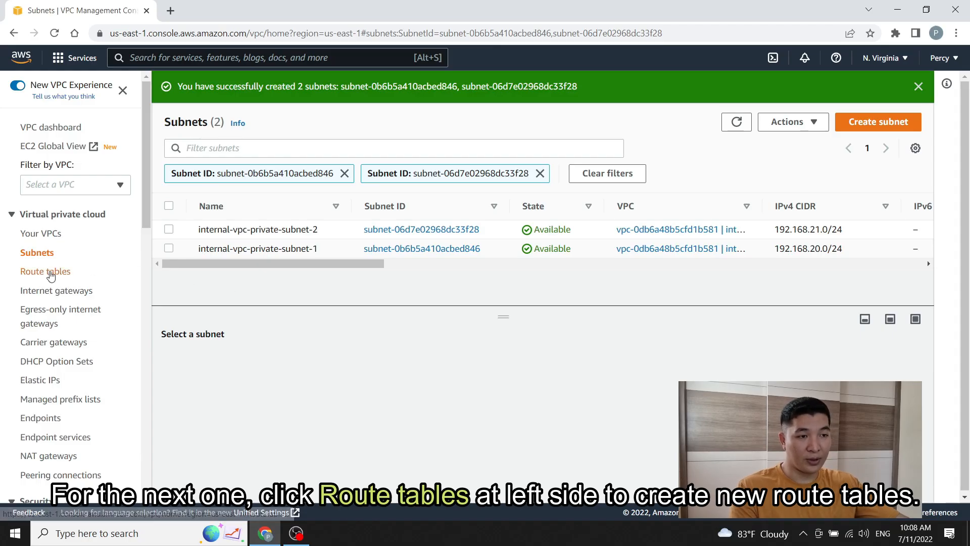
Step: Open the Route tables list, which shows only the two default main route tables
click(65, 275)
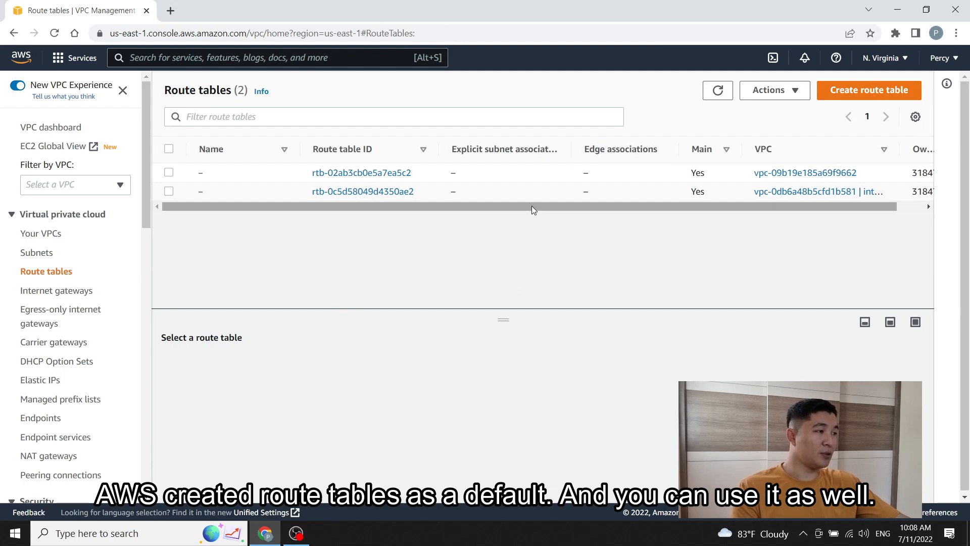
mouse_move(531, 205)
mouse_down()
mouse_move(559, 207)
mouse_move(517, 208)
mouse_up()
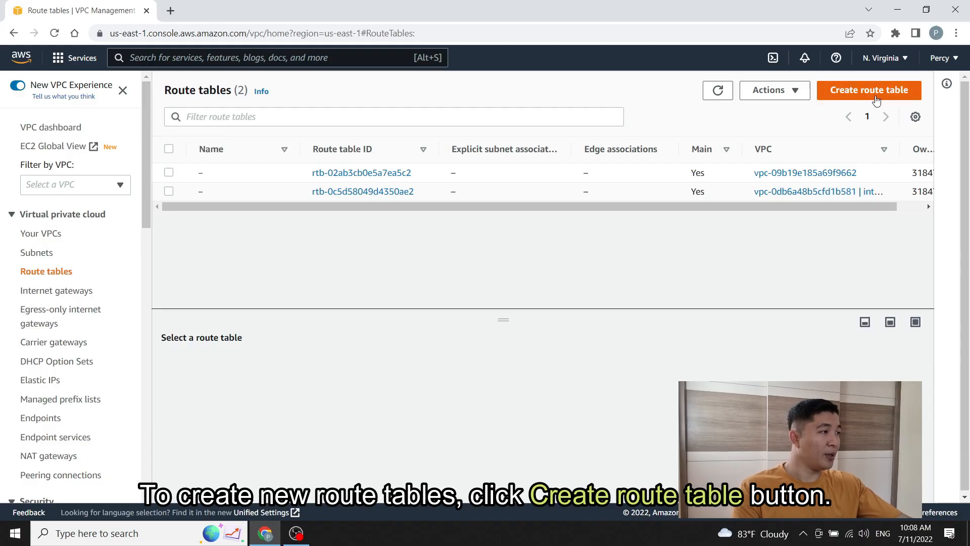
Step: Create a route table named internal-vpc-pulic-route attached to internal-vpc
click(876, 101)
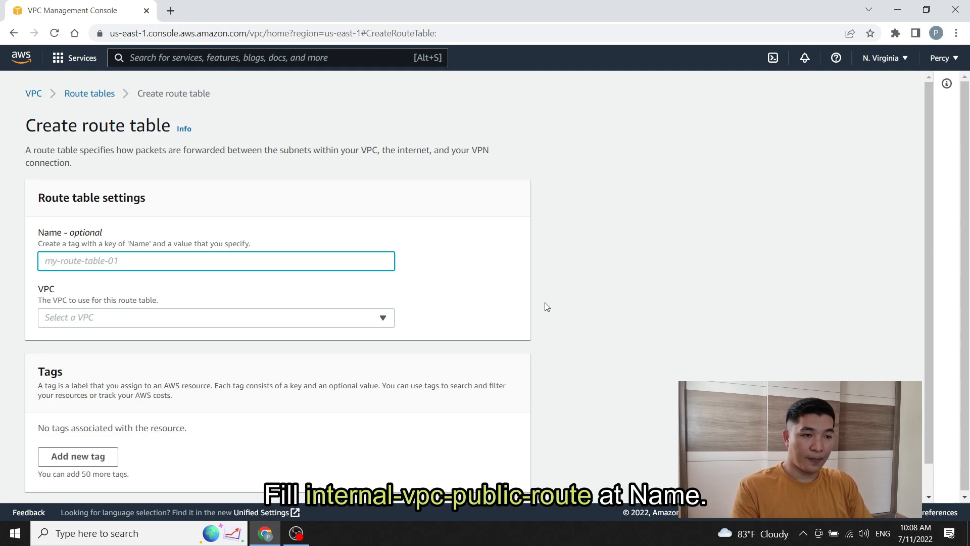
text(internal-vp)
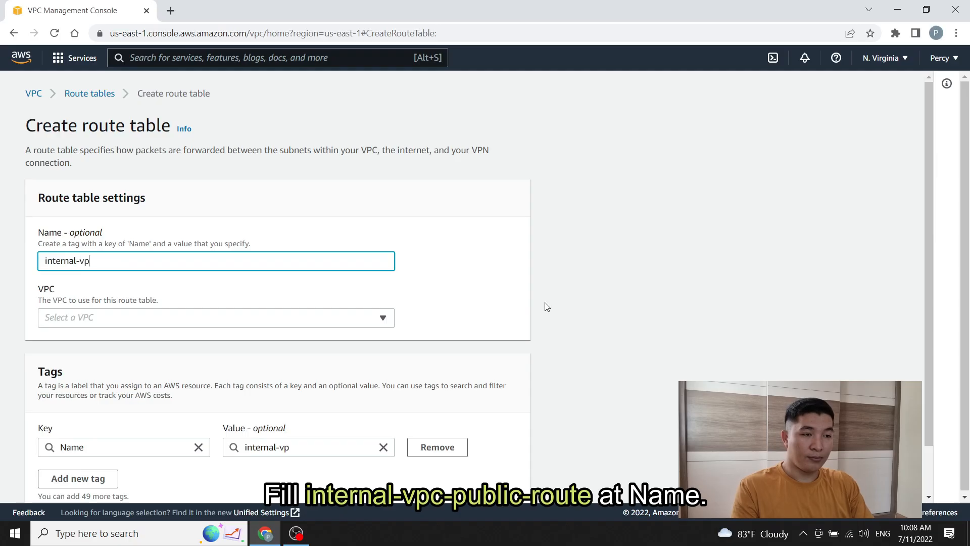
text(c-puli)
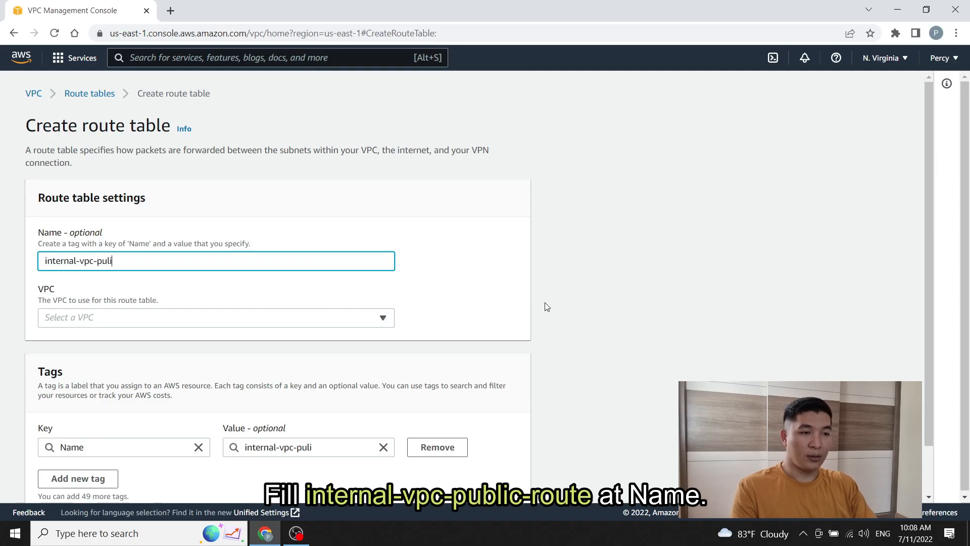
text(c-route)
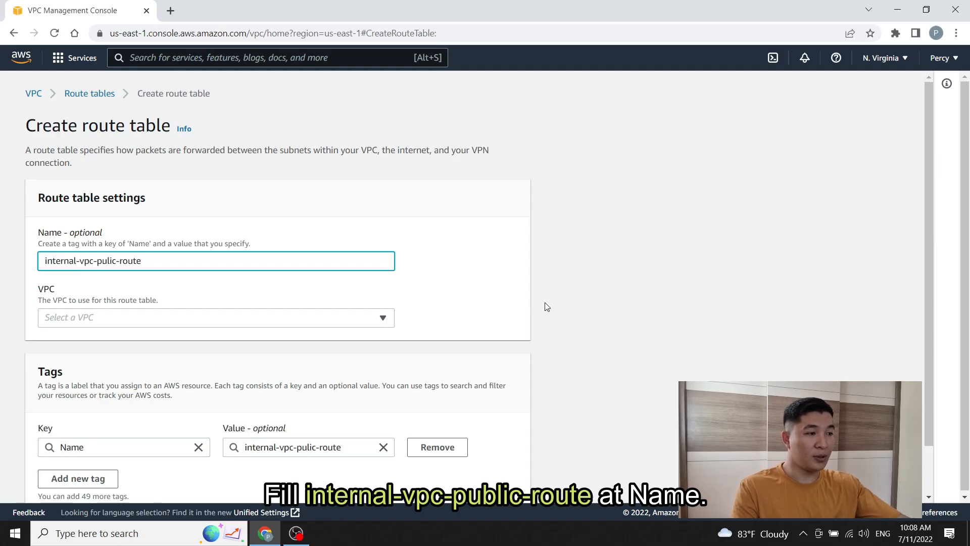
click(384, 317)
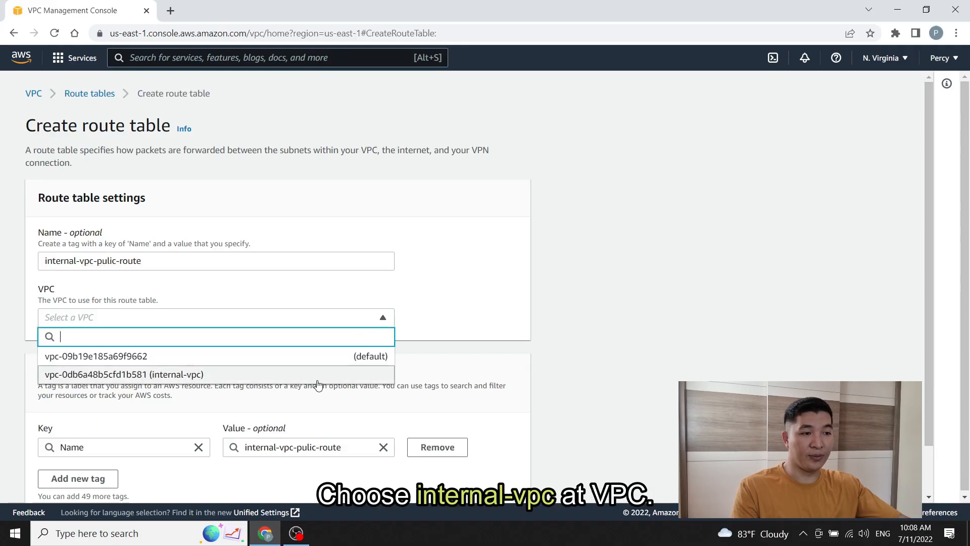
click(318, 376)
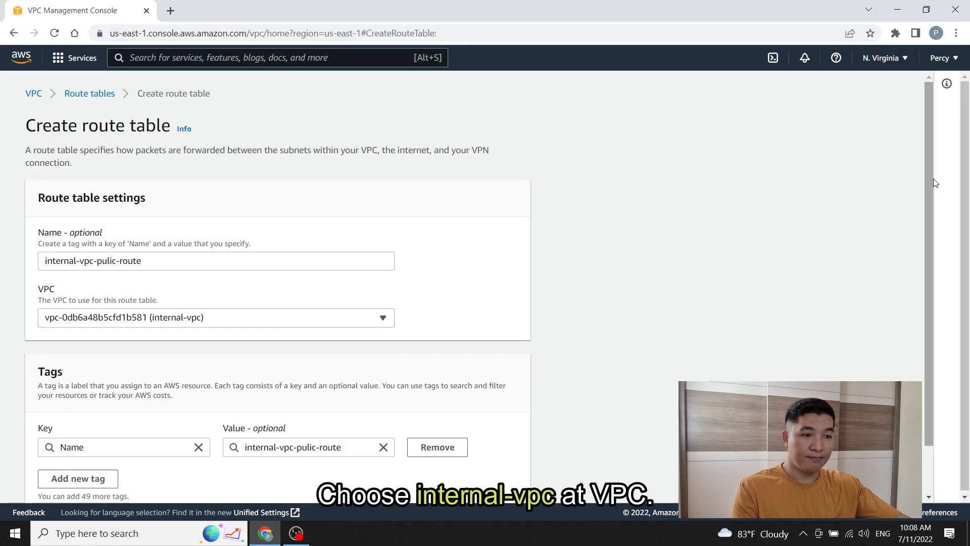
drag(928, 172, 925, 223)
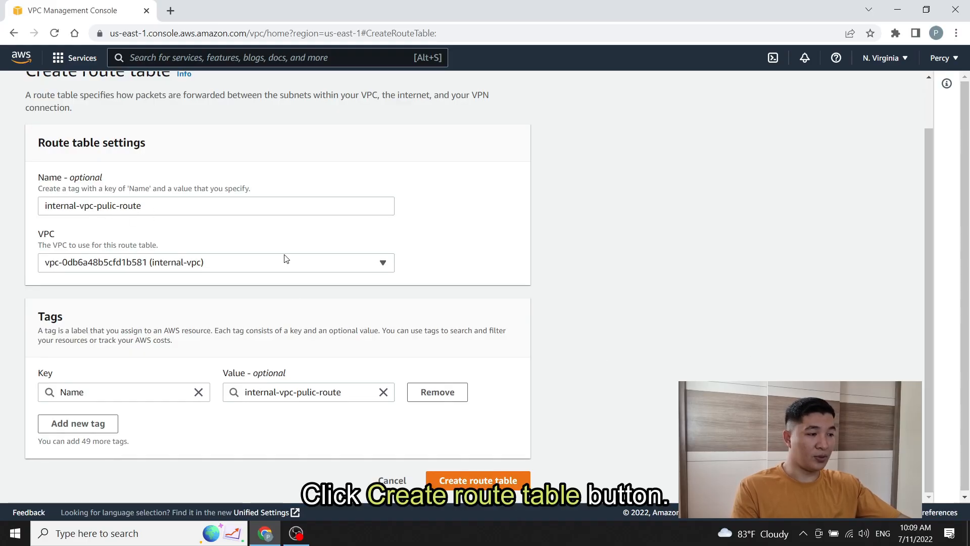
click(483, 481)
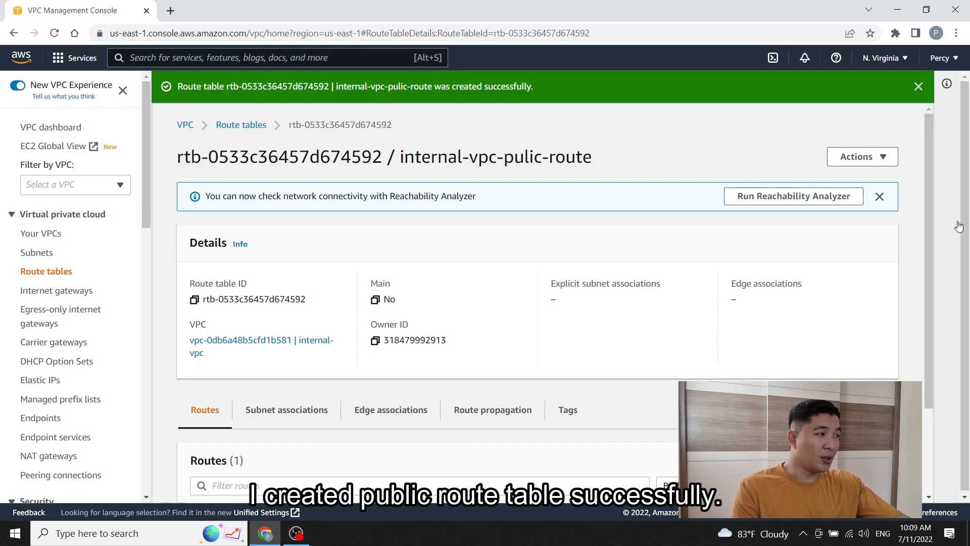
Step: Show internal-vpc-pulic-route's Subnet associations, which currently list no explicit subnets
drag(925, 193, 921, 253)
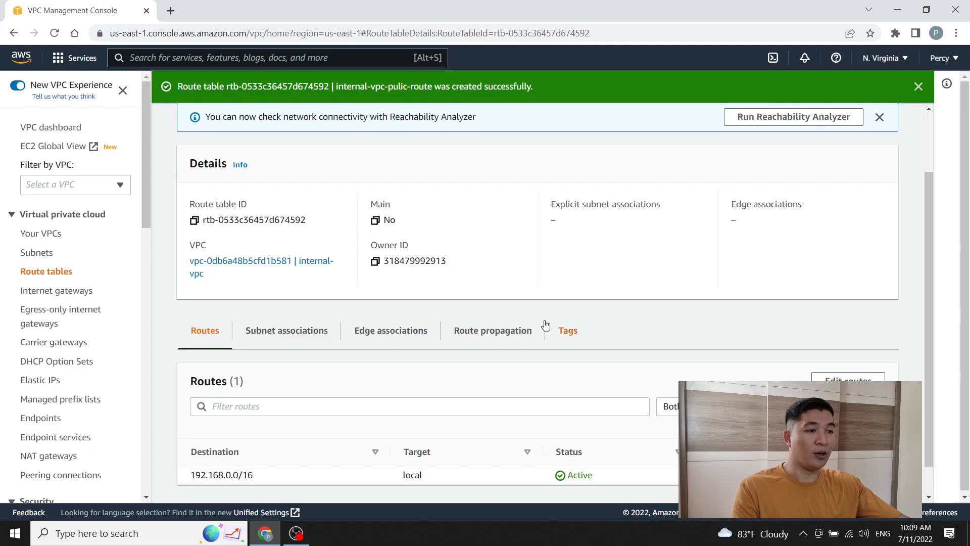
click(280, 338)
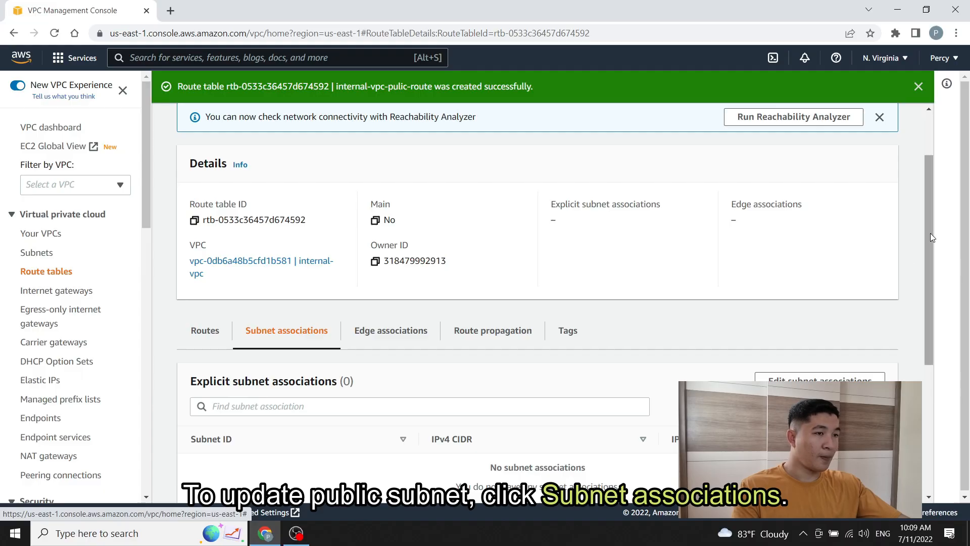
drag(929, 227, 927, 249)
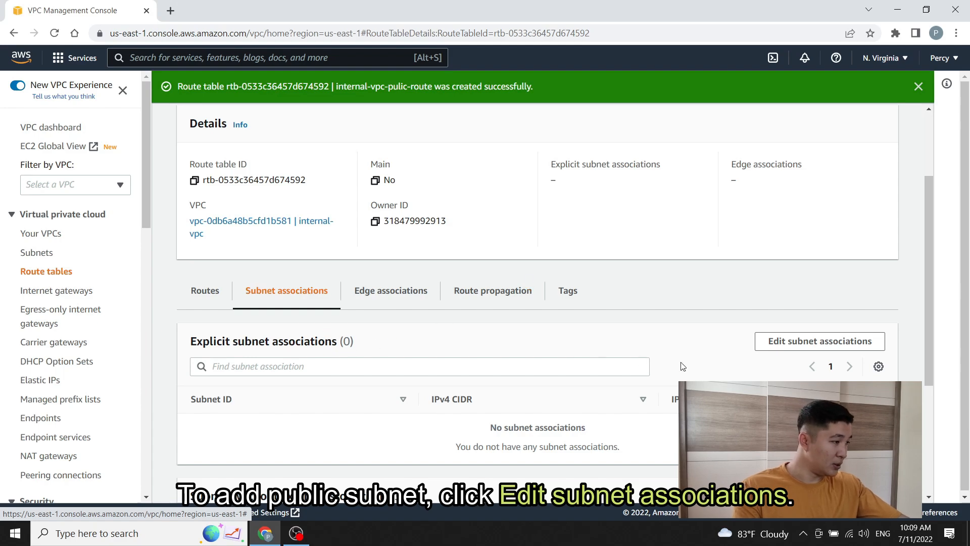
Step: Add internal-vpc-public-subnet to internal-vpc-pulic-route's subnet associations and save
click(803, 347)
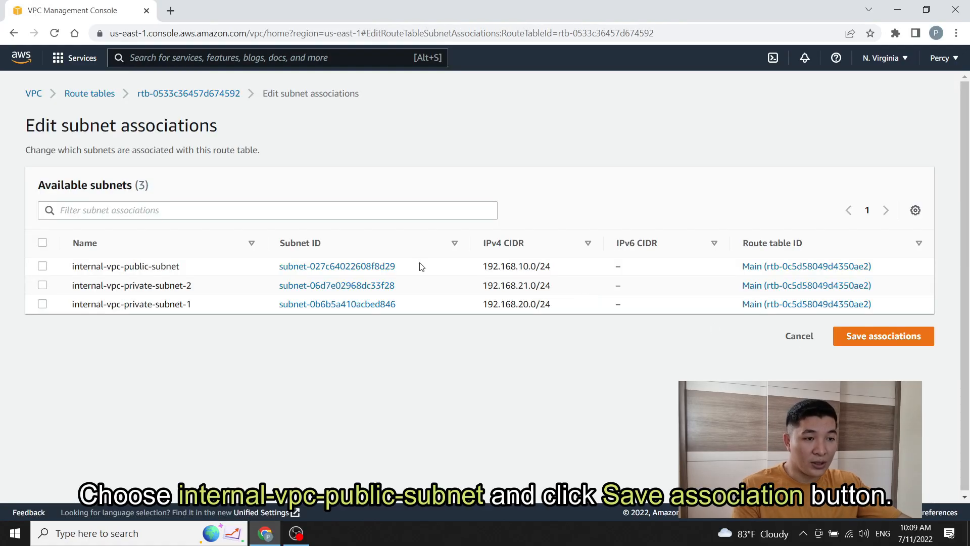
click(43, 266)
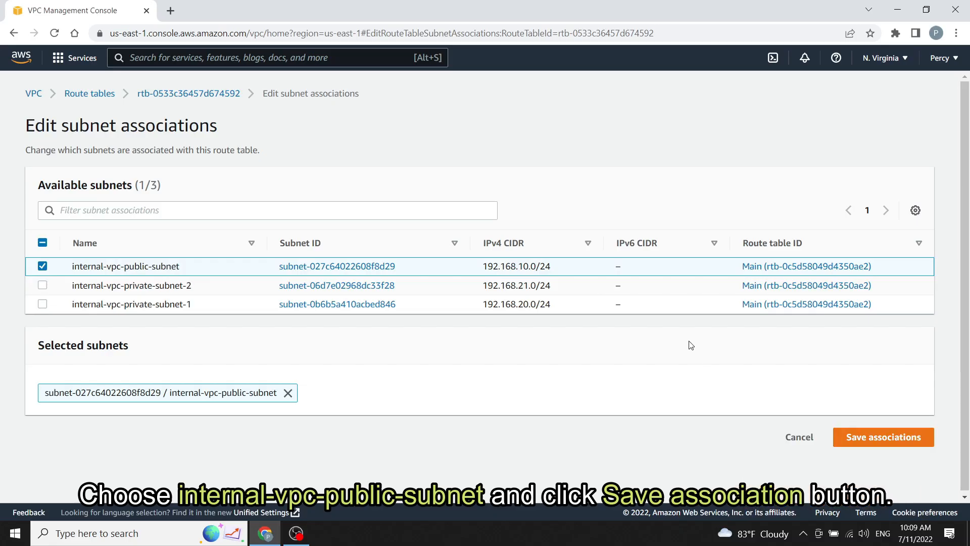
click(886, 448)
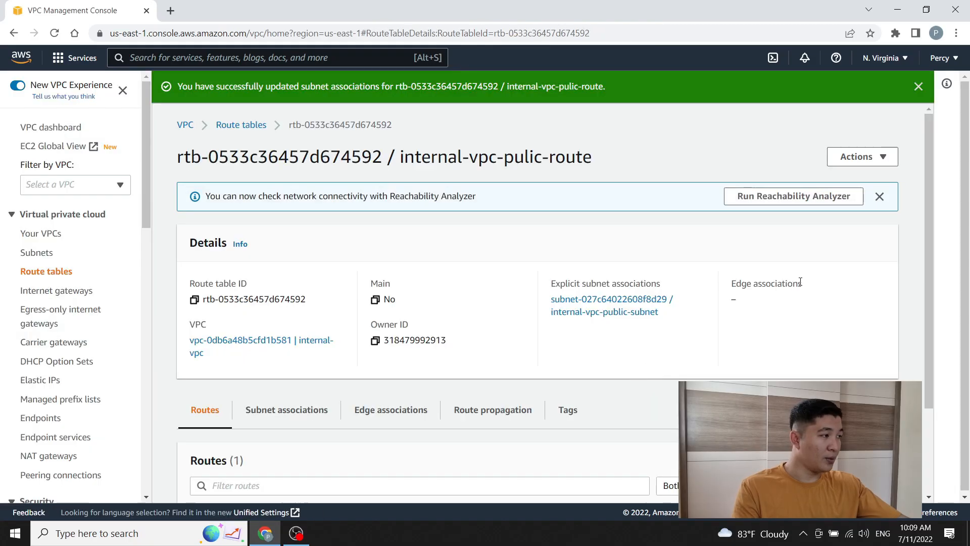
Step: Confirm internal-vpc-public-subnet (192.168.10.0/24) is listed as the explicit association
drag(928, 223, 921, 290)
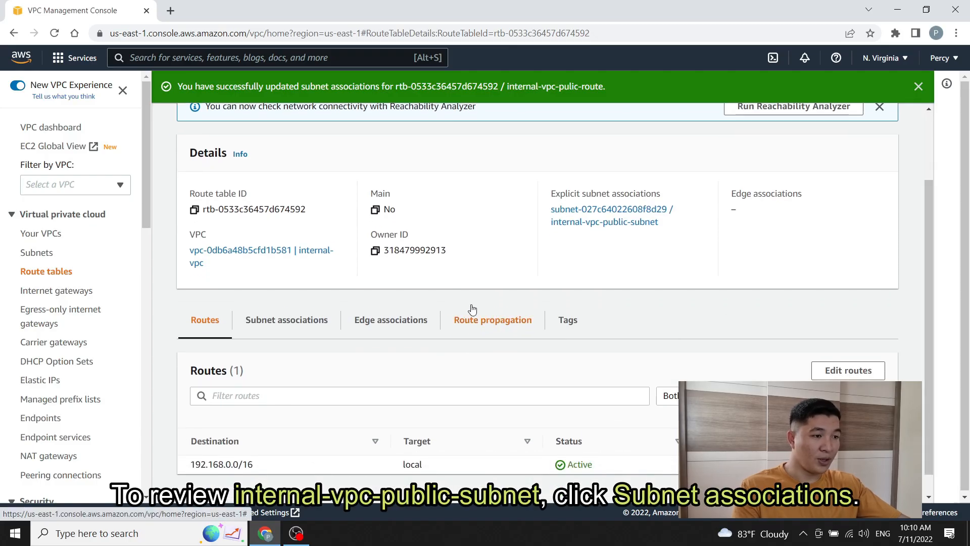
click(282, 327)
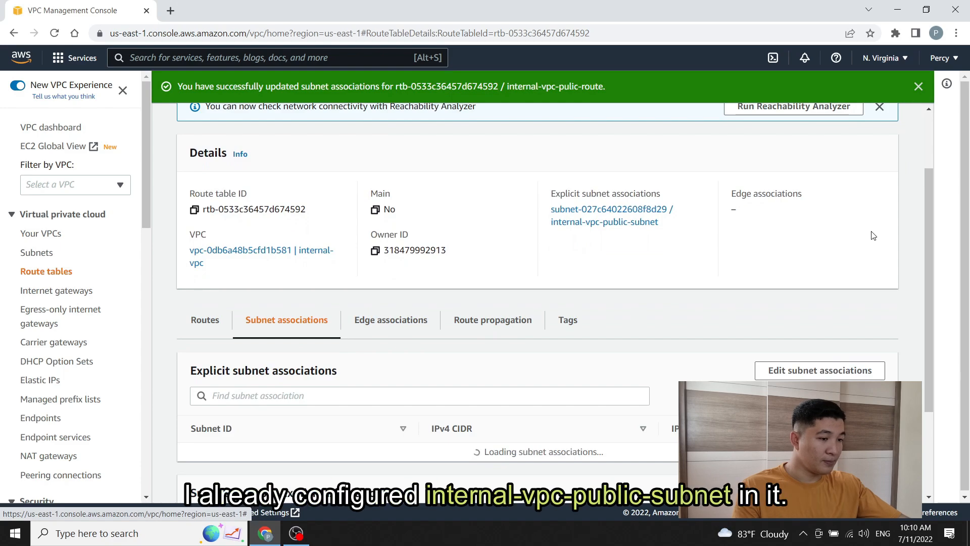
drag(223, 465, 187, 458)
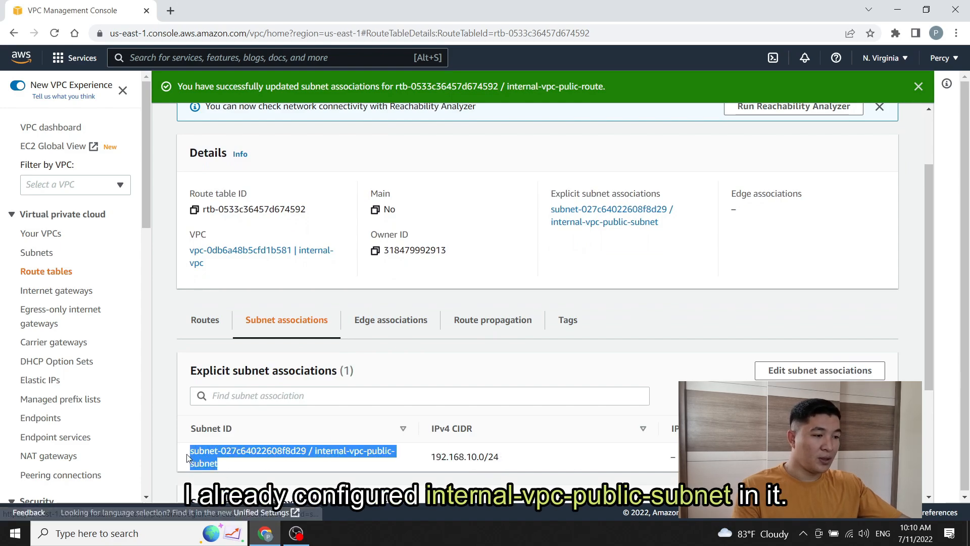
click(230, 466)
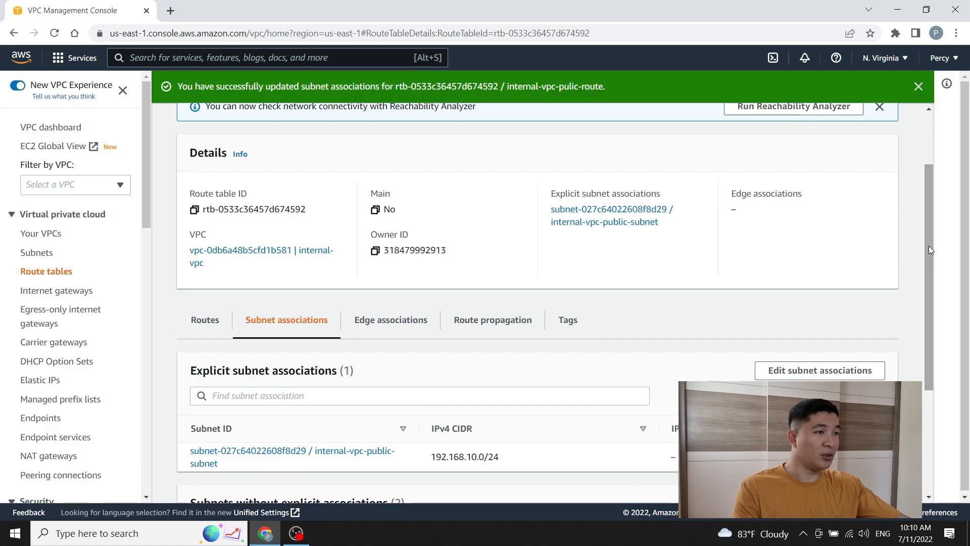
drag(929, 246, 922, 165)
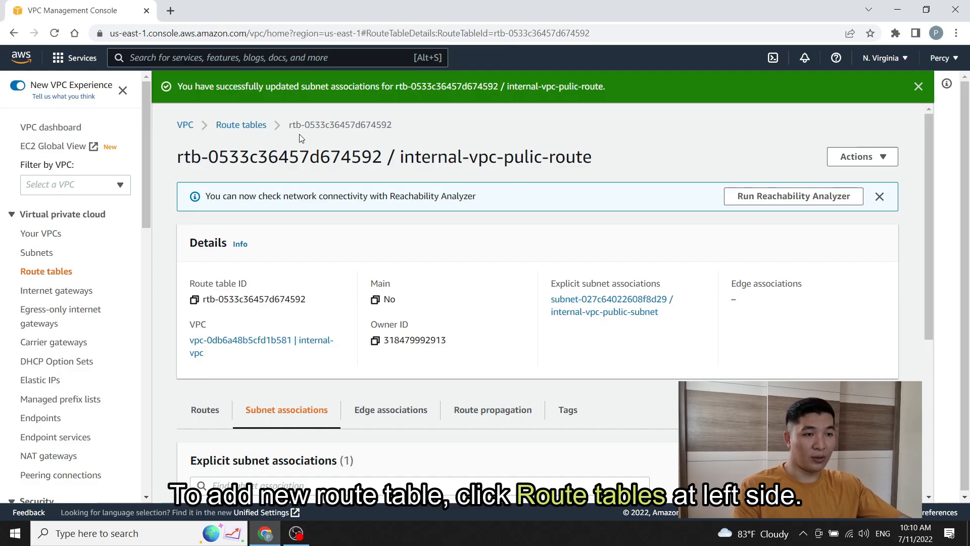
Step: Create a second route table, internal-vpc-private-route, in internal-vpc
click(53, 272)
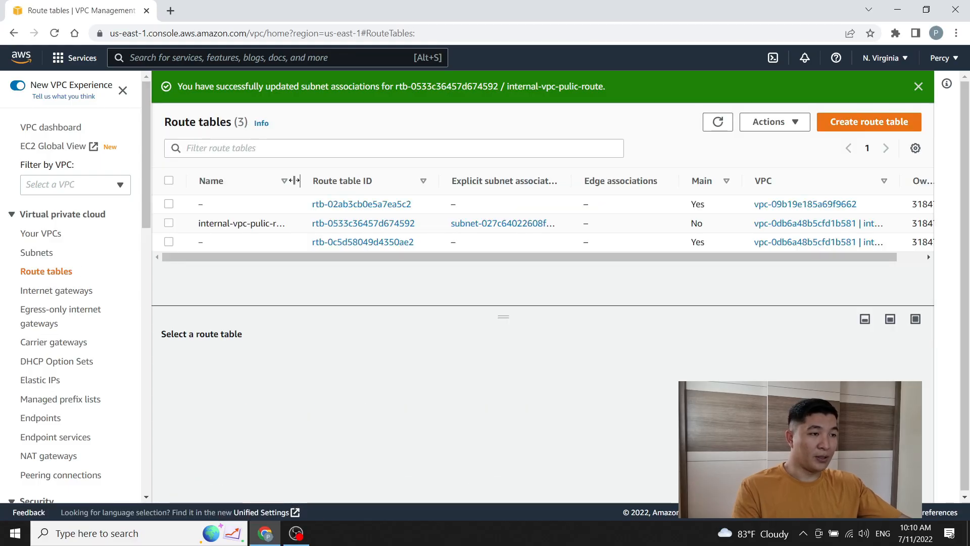
drag(298, 179, 401, 179)
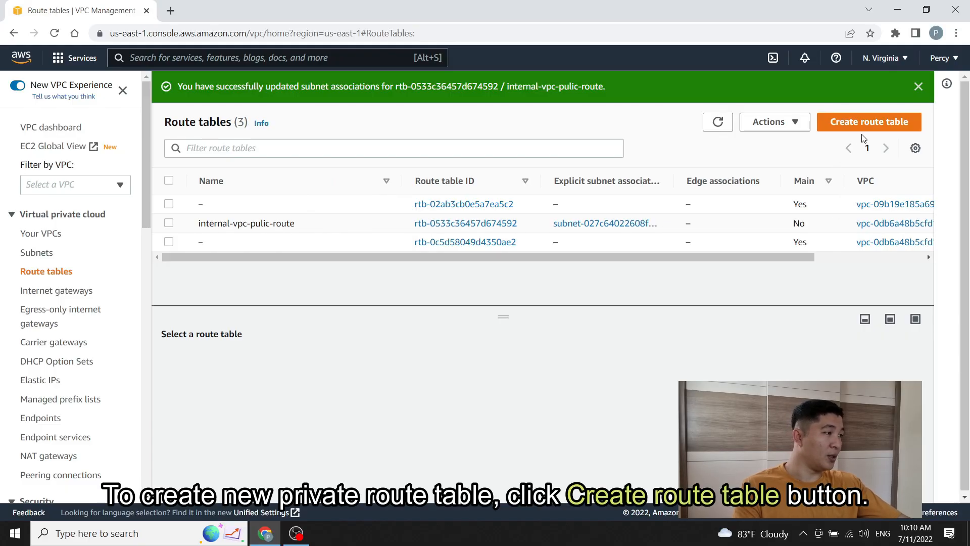
click(869, 123)
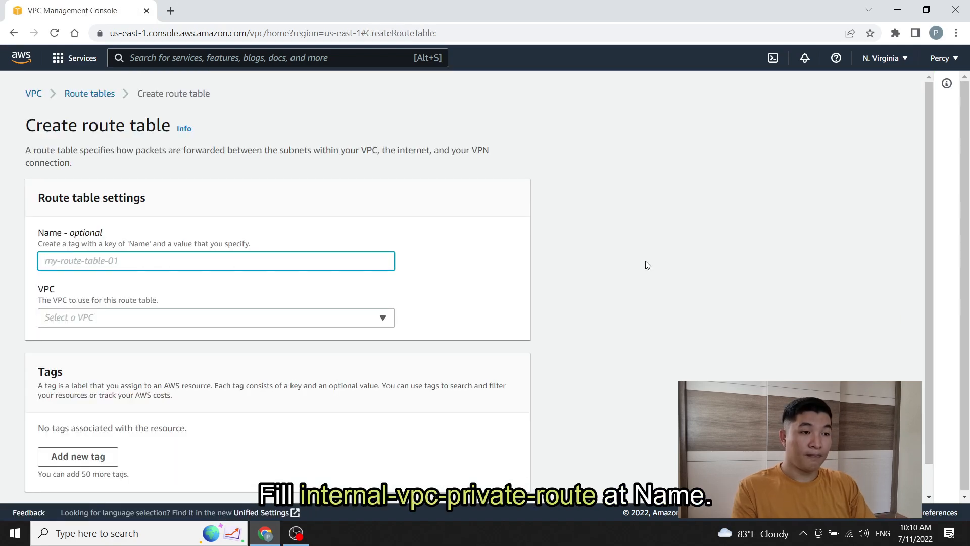
text(intern)
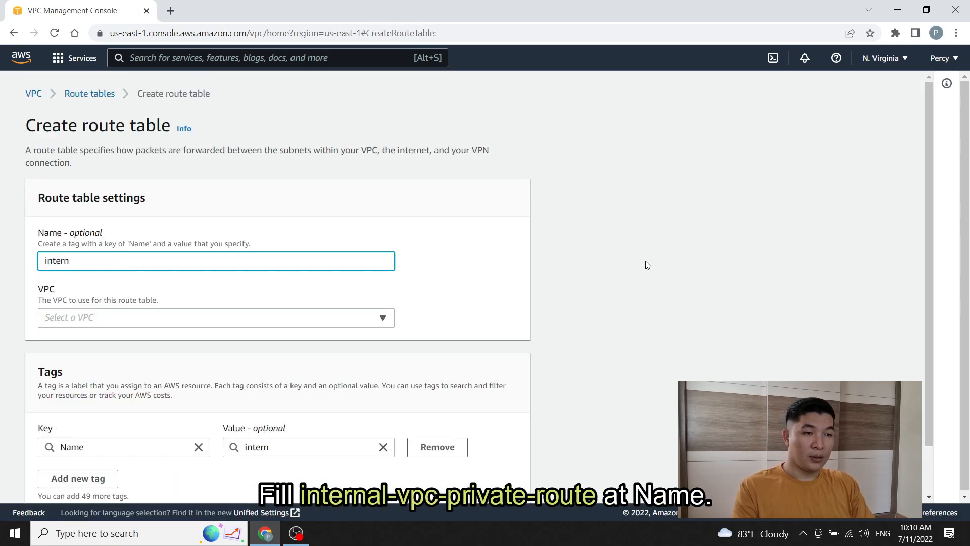
text(al-v)
key(BackSpace)
text(al-vpc-)
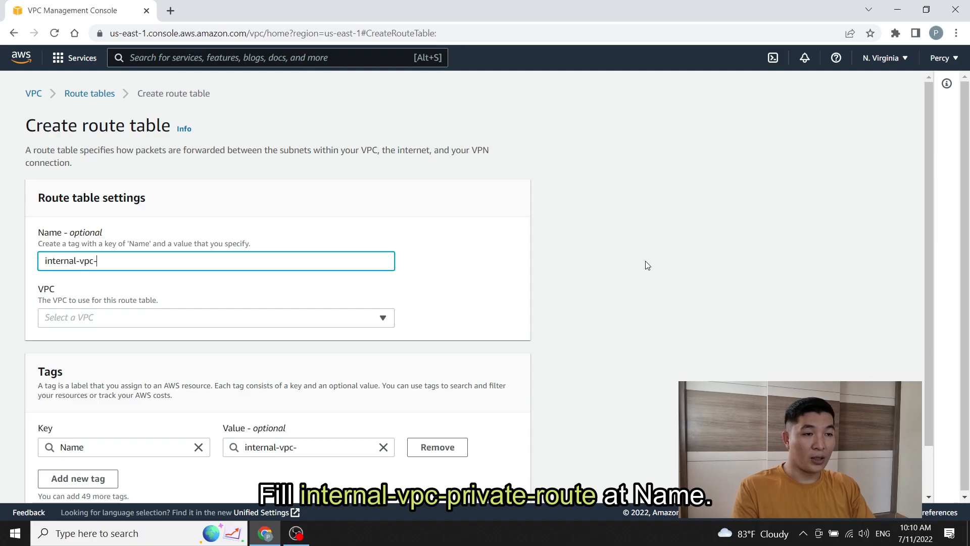
text(private)
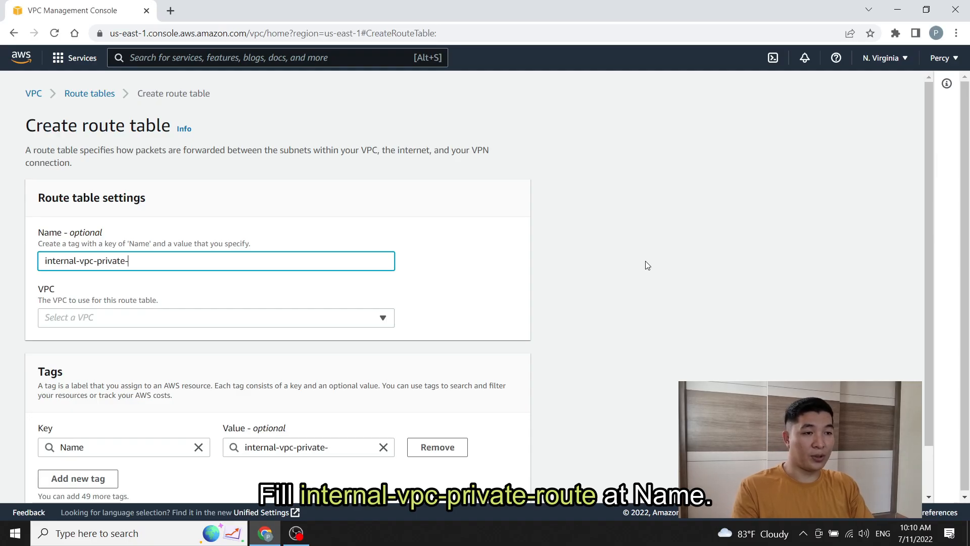
text(-)
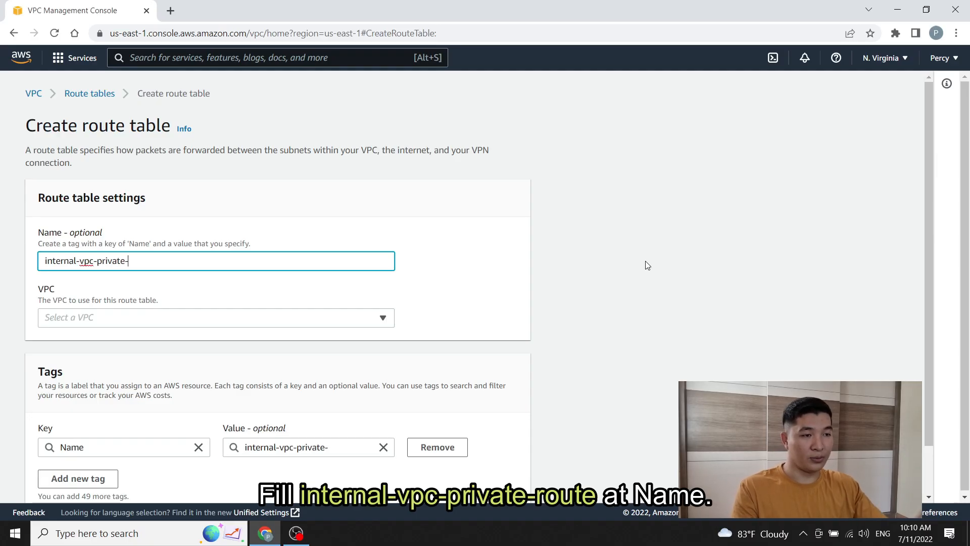
text(route)
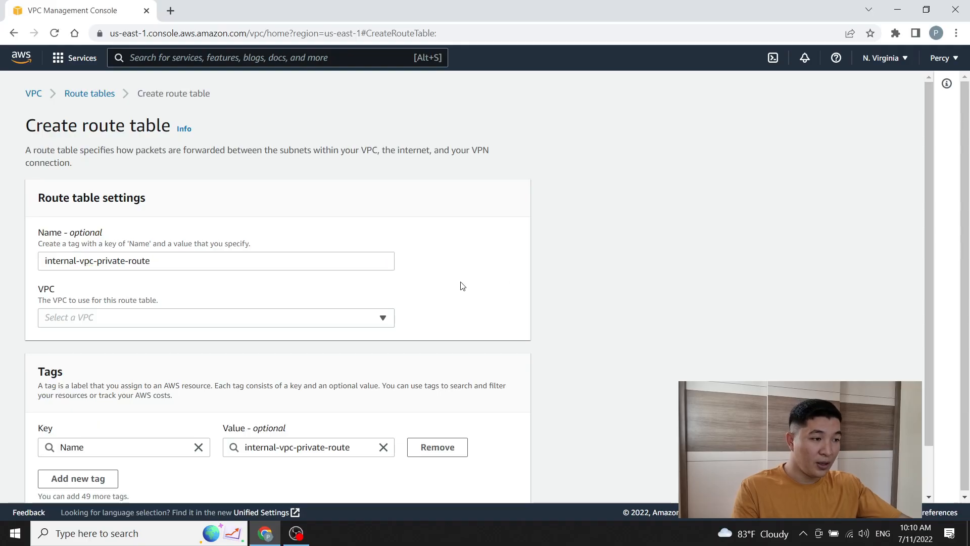
click(383, 318)
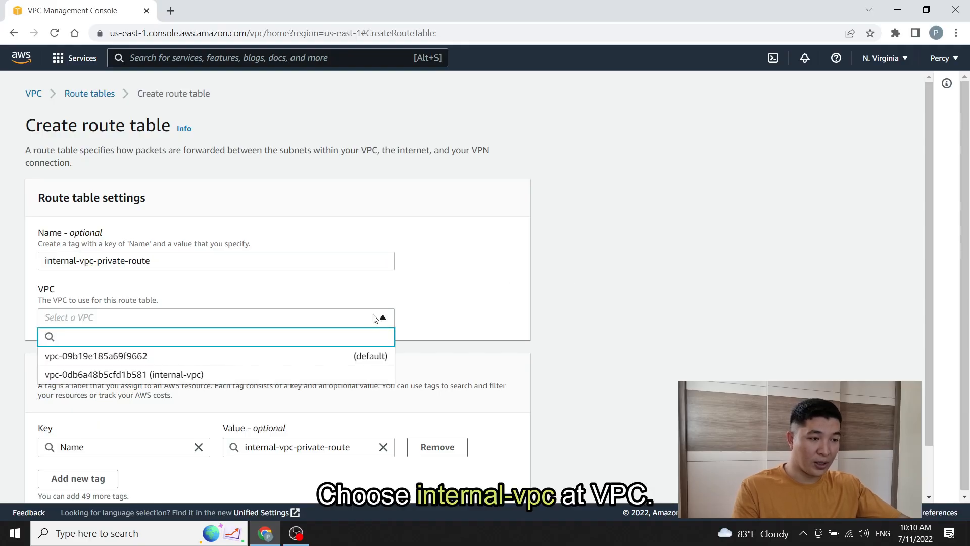
click(288, 374)
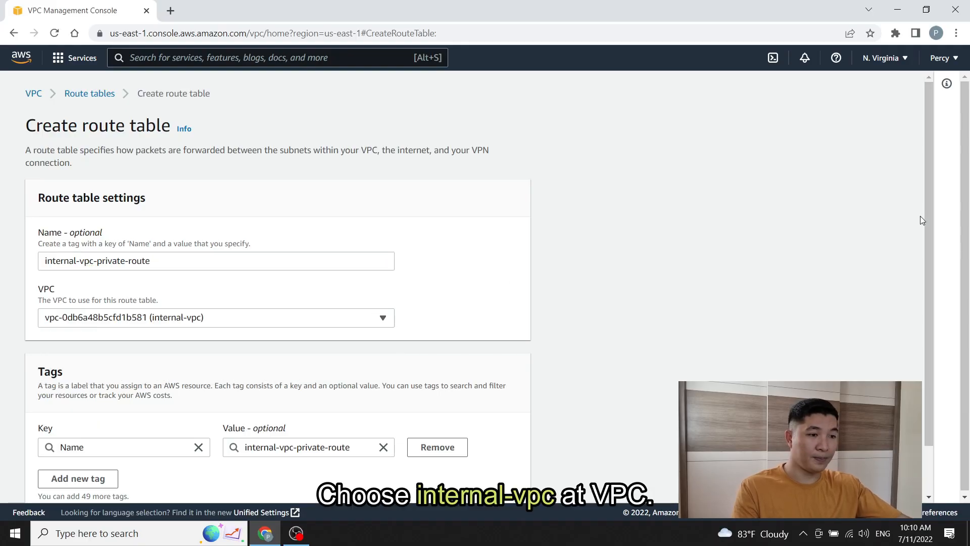
drag(927, 202, 918, 256)
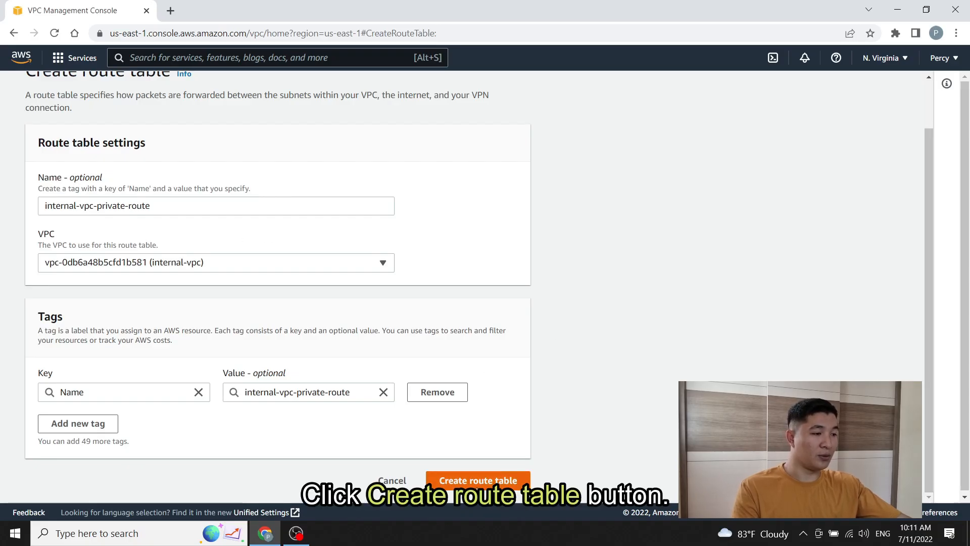
click(478, 480)
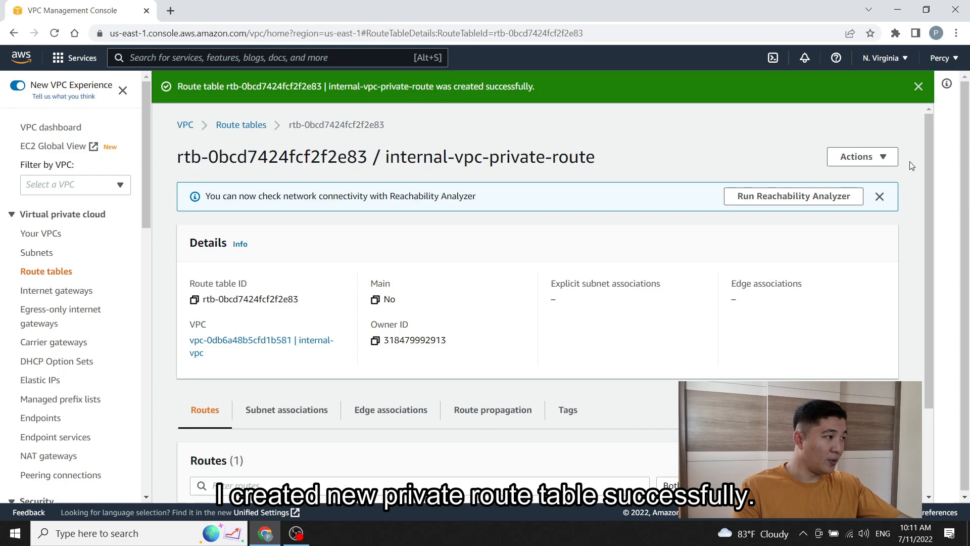
Step: Check internal-vpc-private-route's 192.168.0.0/16 local route and its empty Subnet associations
drag(927, 146, 915, 228)
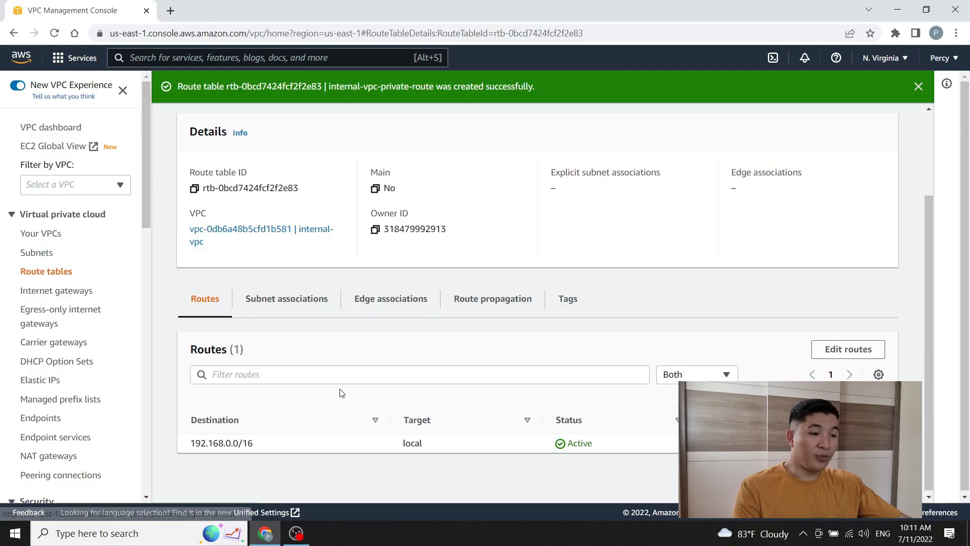
drag(255, 443, 192, 444)
click(269, 448)
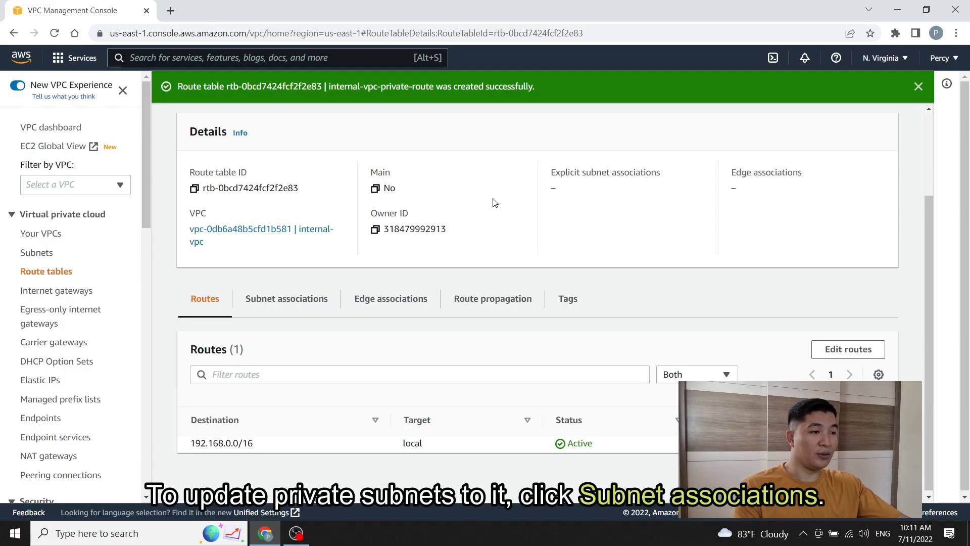
click(289, 302)
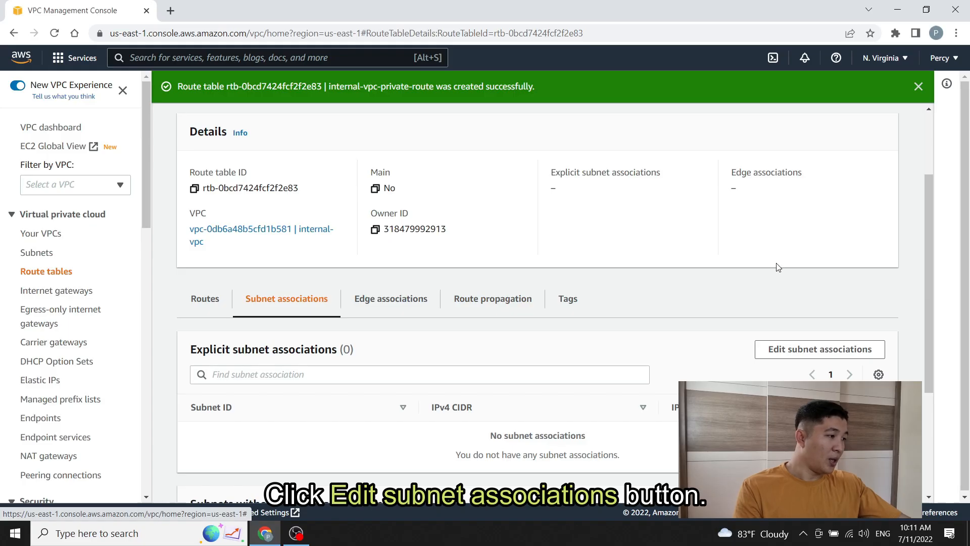
Step: Associate internal-vpc-private-subnet-1 and internal-vpc-private-subnet-2 with internal-vpc-private-route and save
click(819, 356)
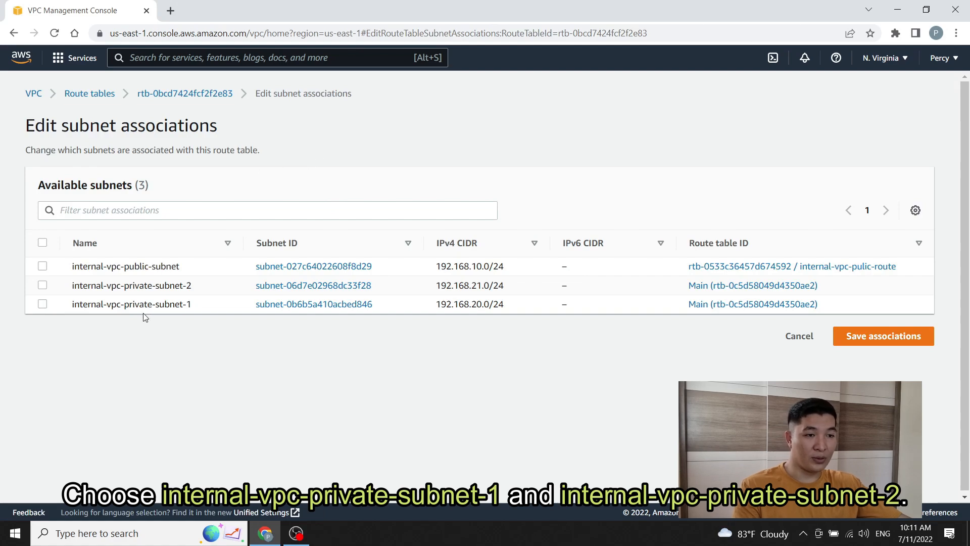
click(43, 305)
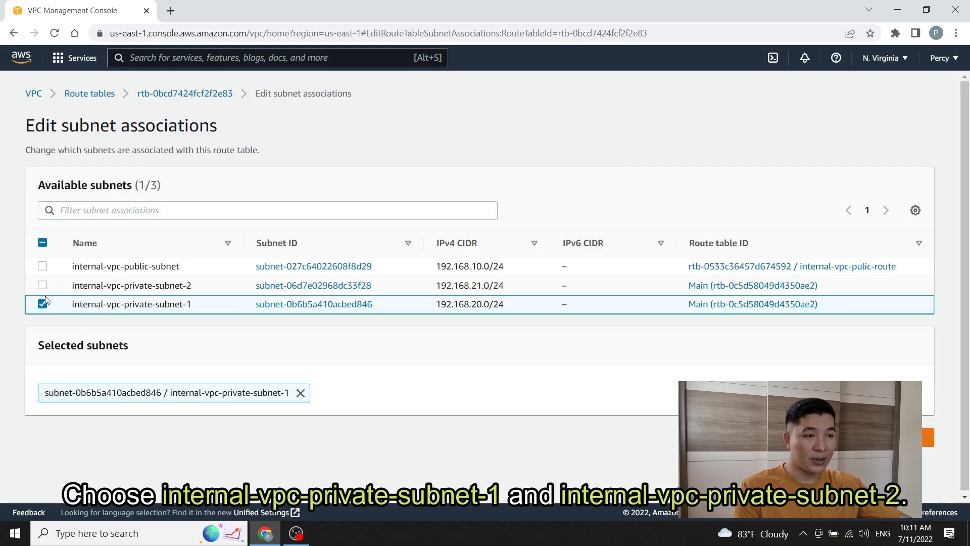
click(43, 286)
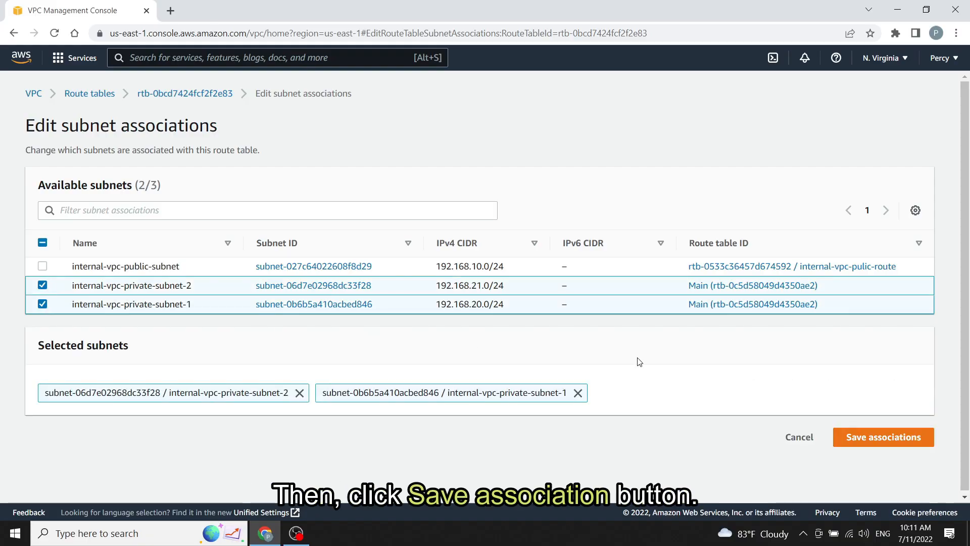
click(889, 448)
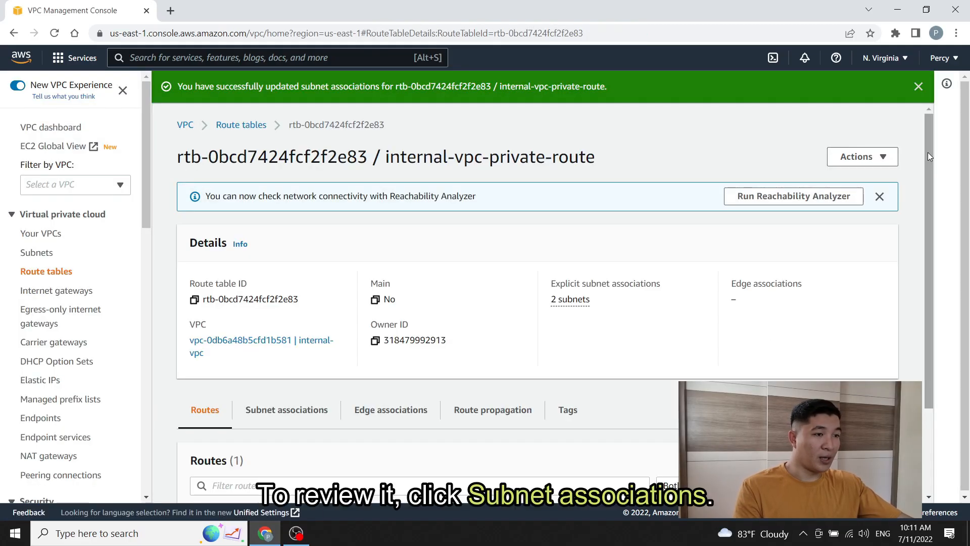
Step: Verify both private subnet associations, then return to the Route tables list of four tables
drag(928, 153, 917, 243)
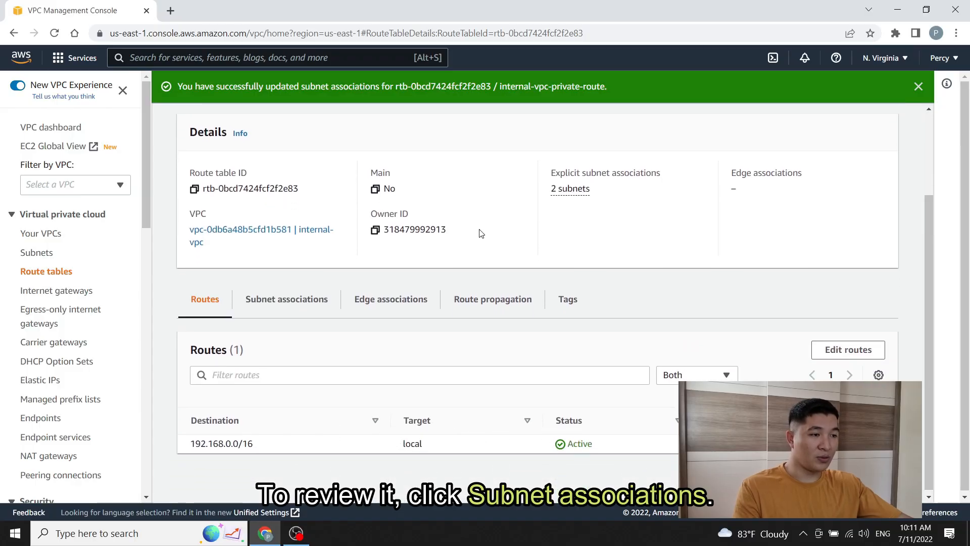
click(298, 309)
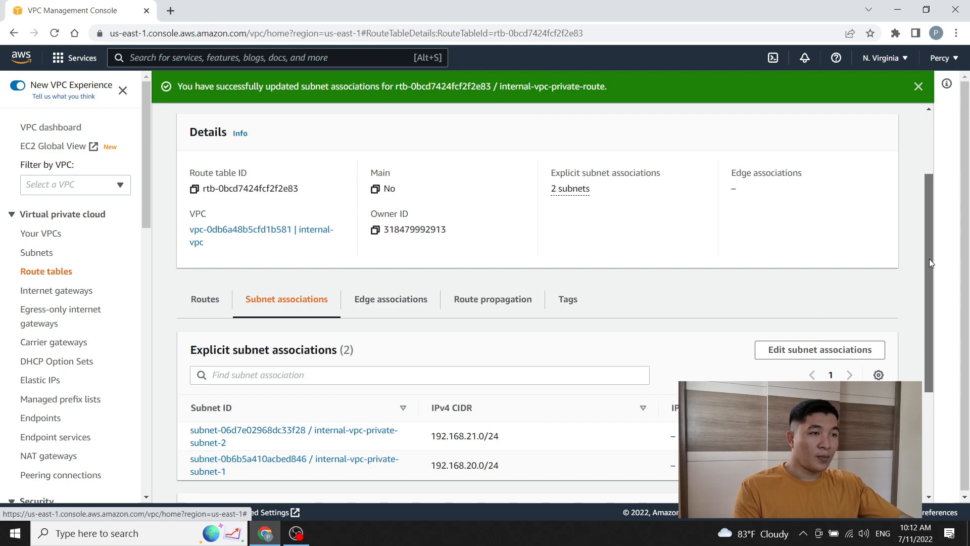
drag(930, 259, 929, 194)
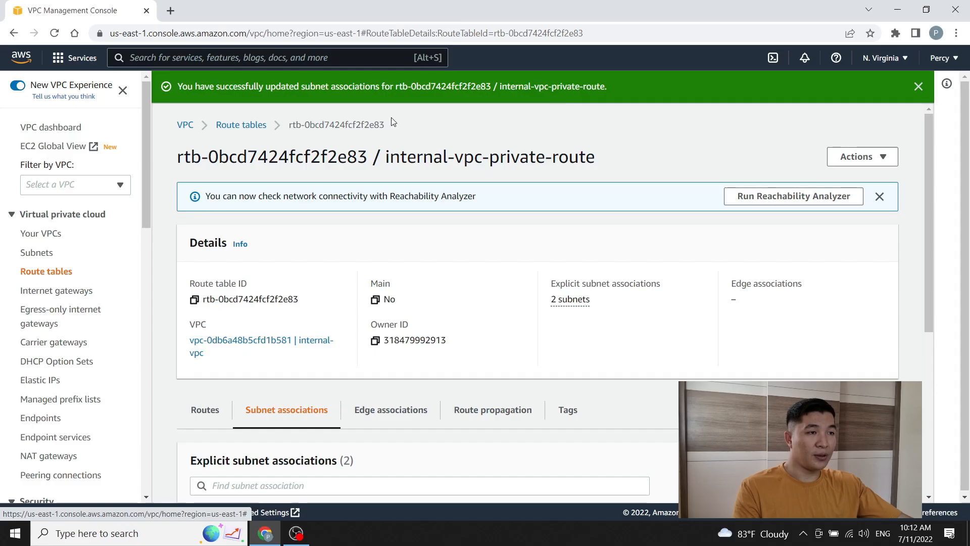
click(245, 126)
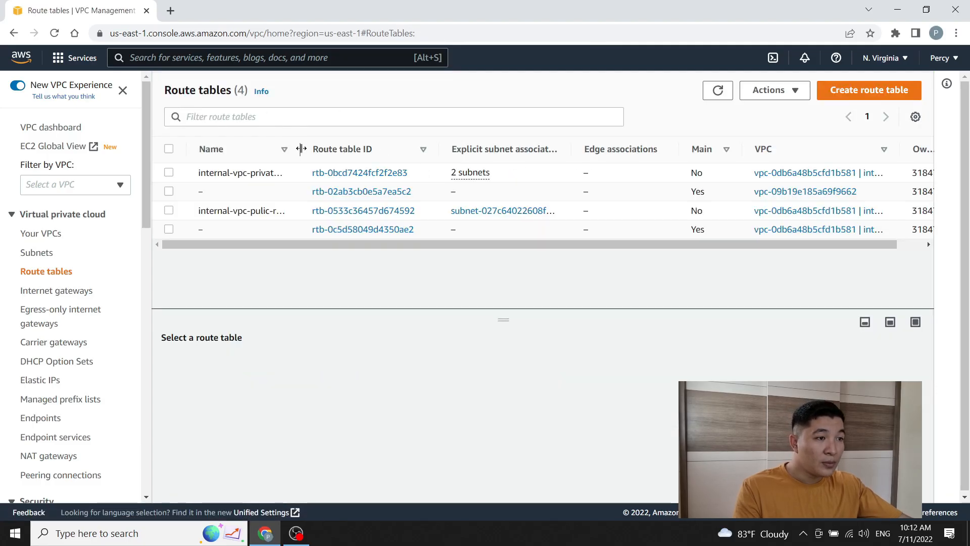
Step: Find internal-vpc-pulic-route (Main: No) in the list and open its rtb-0533c36457d674592 details
drag(300, 148, 347, 149)
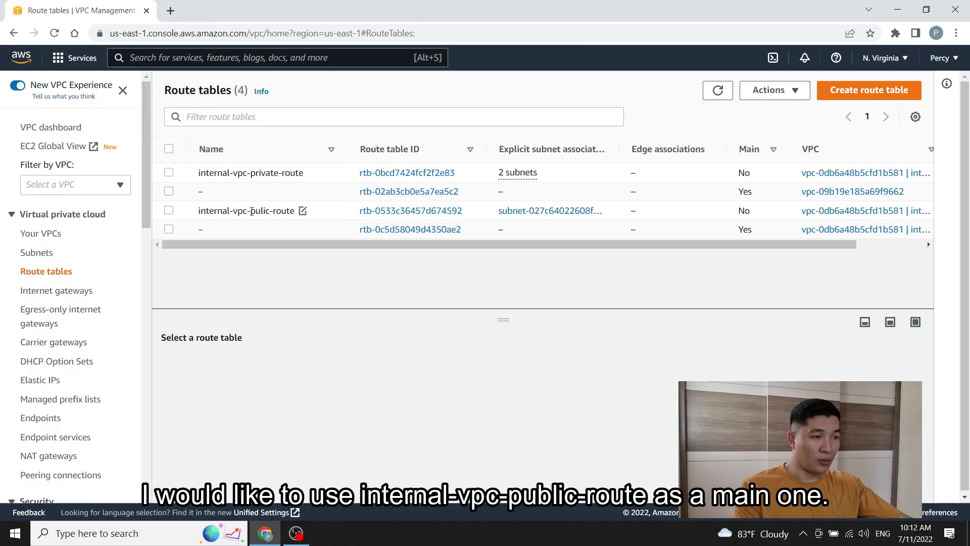
drag(252, 211, 291, 211)
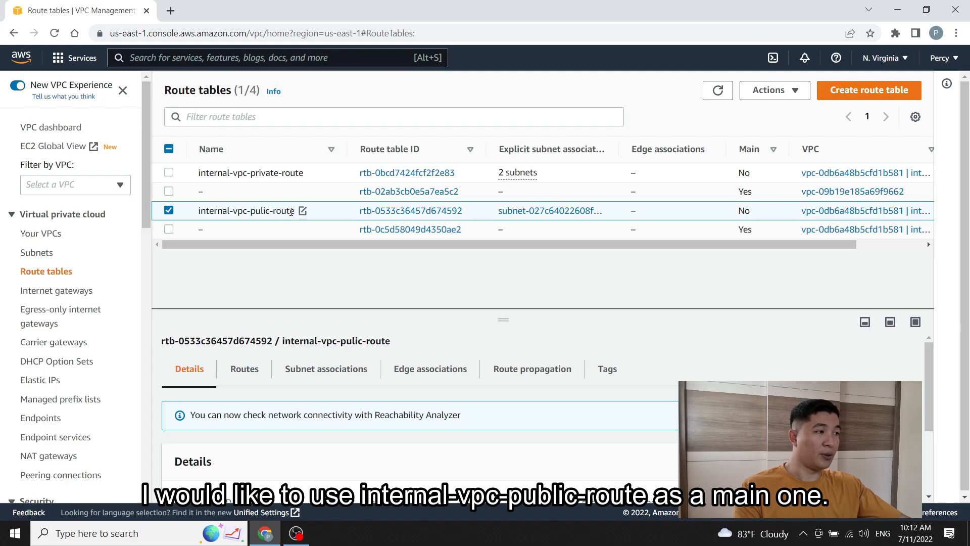
click(170, 210)
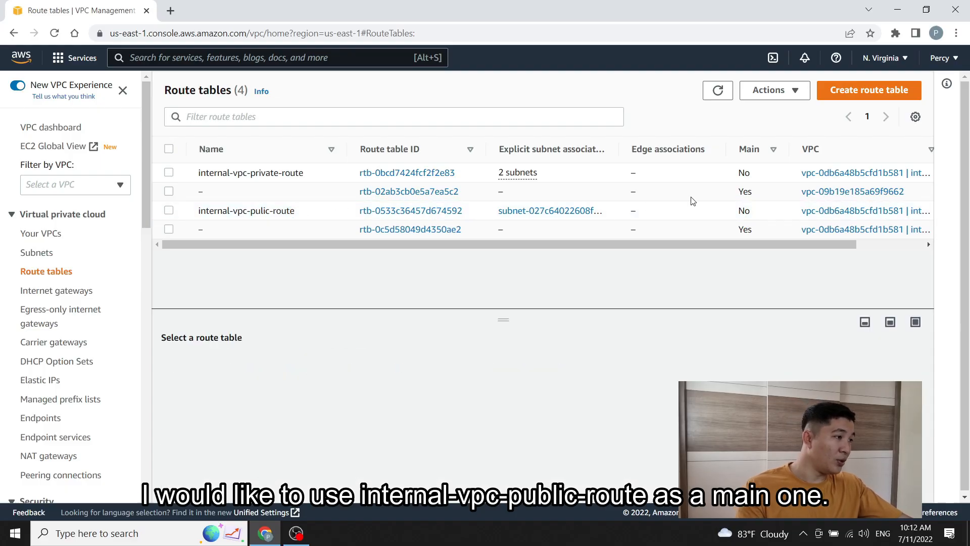
drag(751, 211, 738, 210)
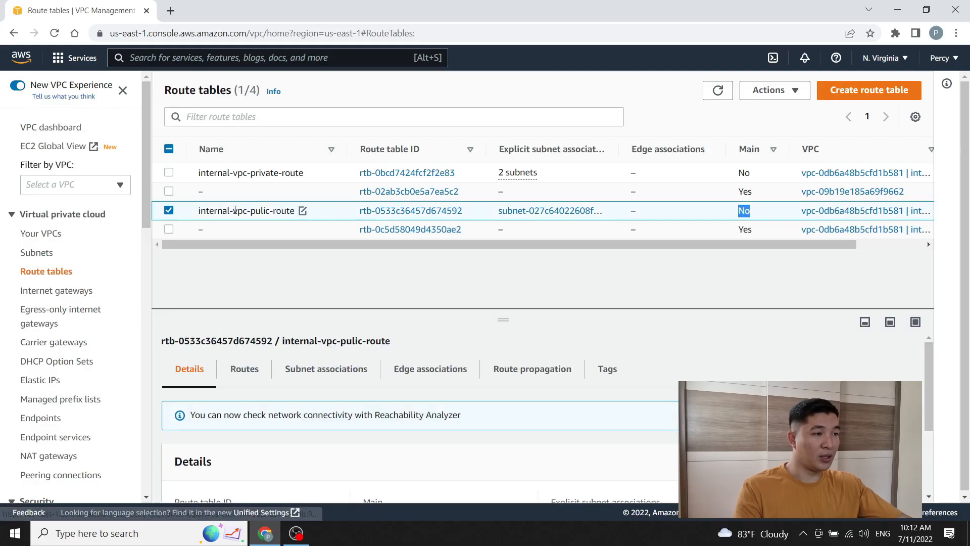
click(389, 211)
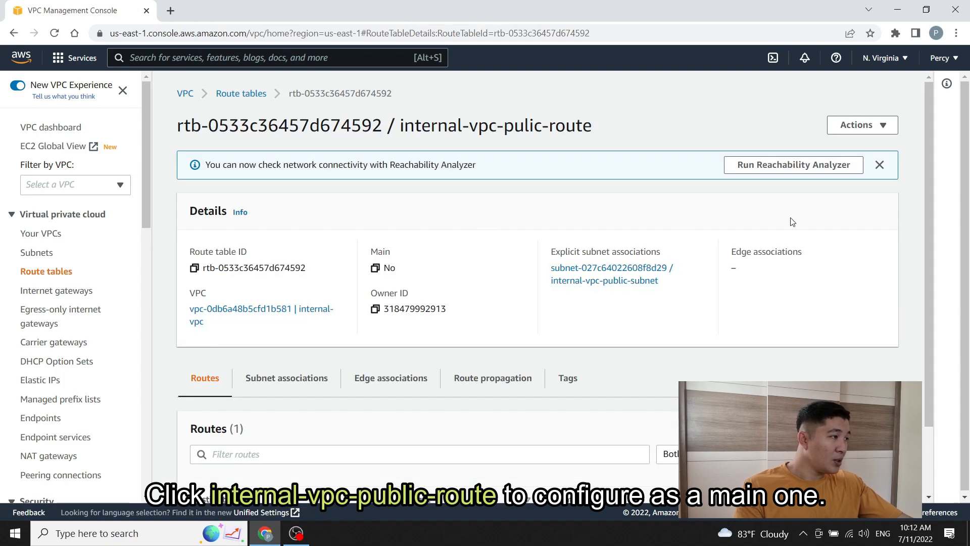
Step: Make internal-vpc-pulic-route the main route table, confirming with the word 'set'
click(887, 127)
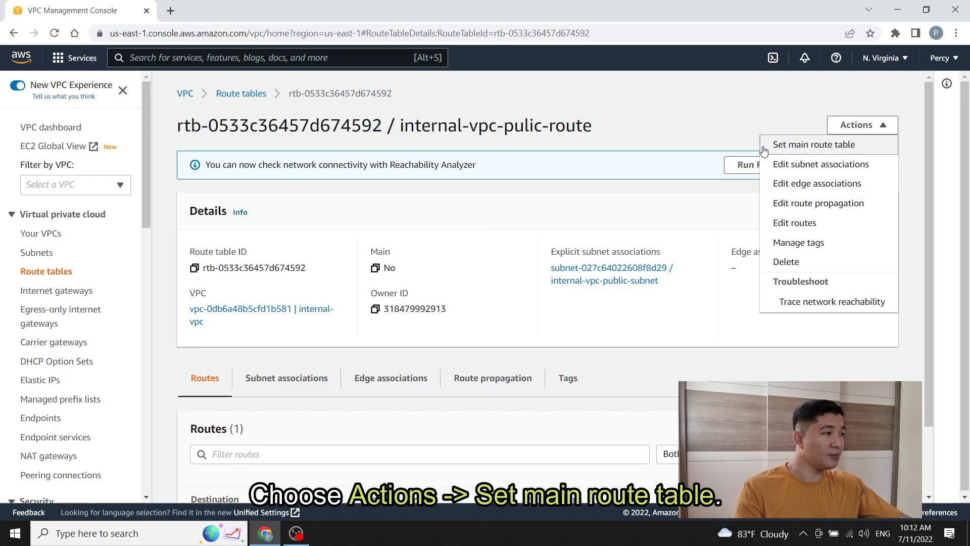
click(797, 145)
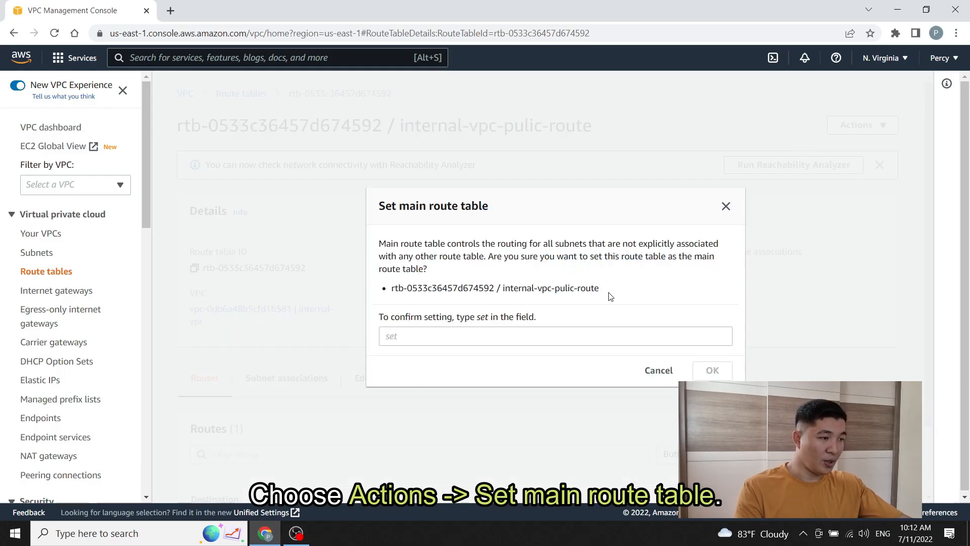
click(494, 335)
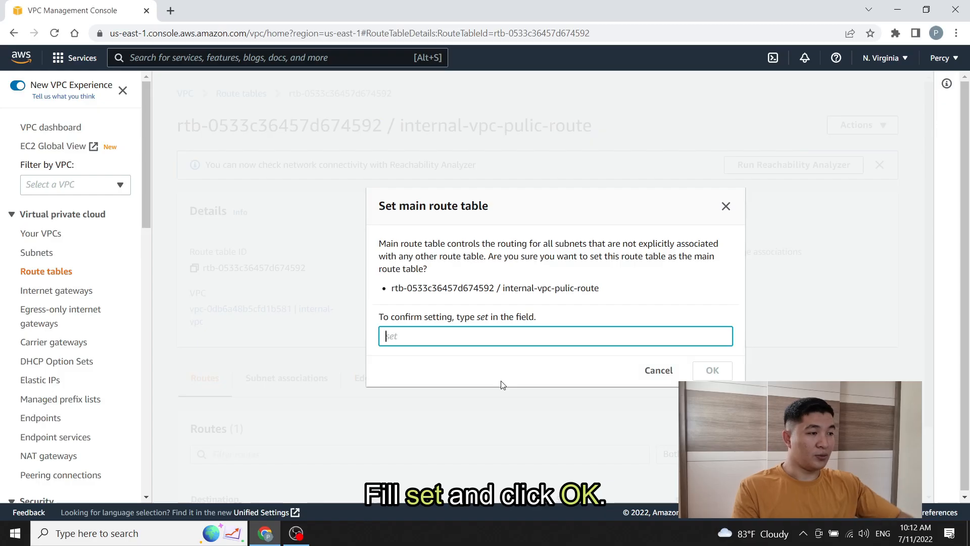
text(set)
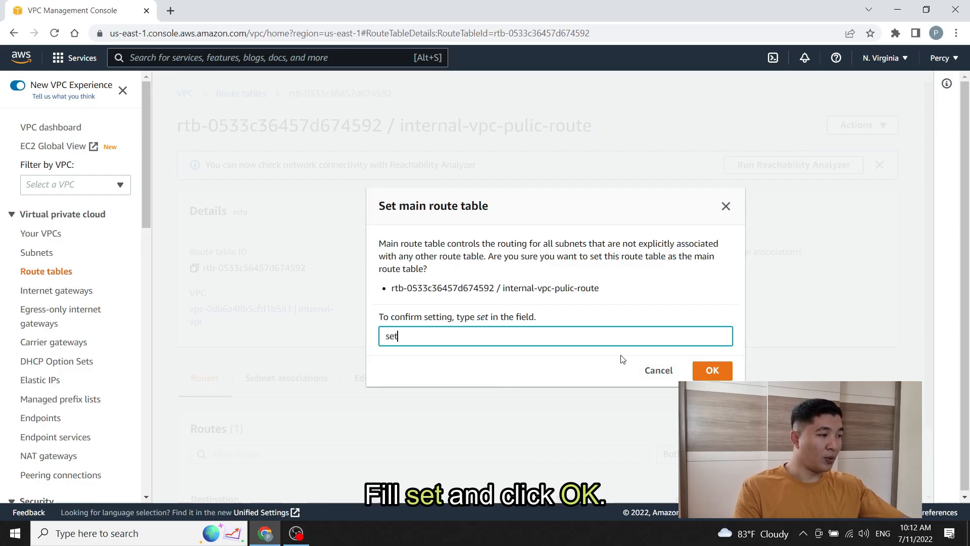
click(715, 377)
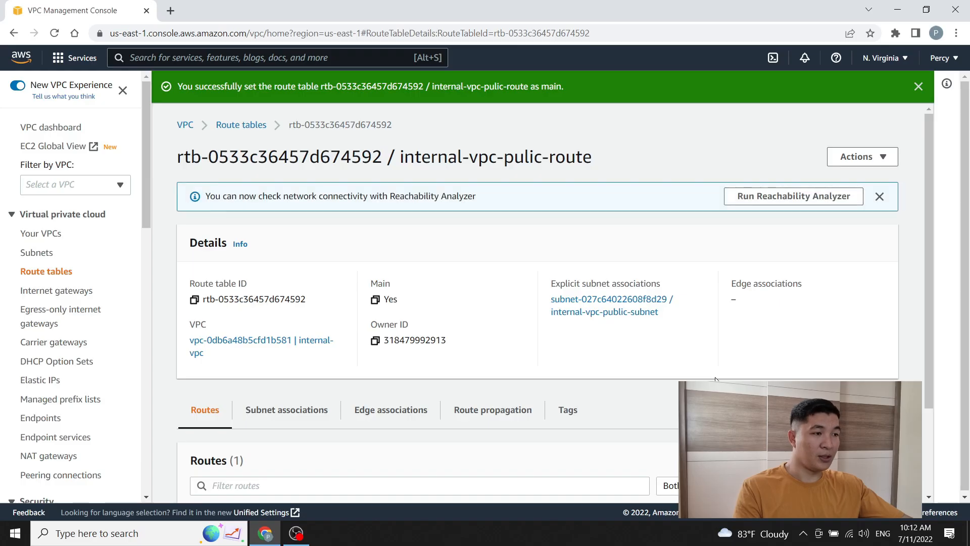
Step: Highlight the route table's Main value, now reading Yes
drag(401, 303, 386, 303)
click(399, 305)
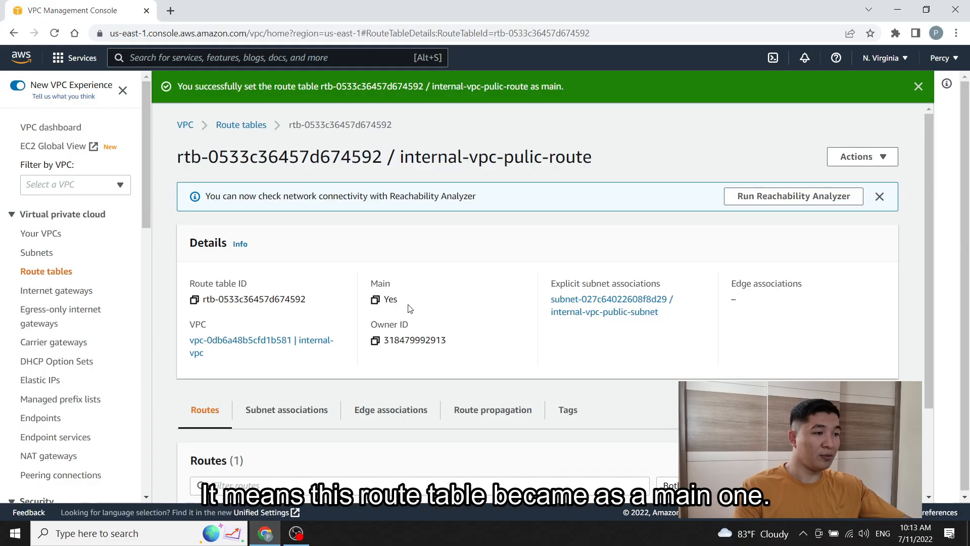
drag(404, 305, 388, 302)
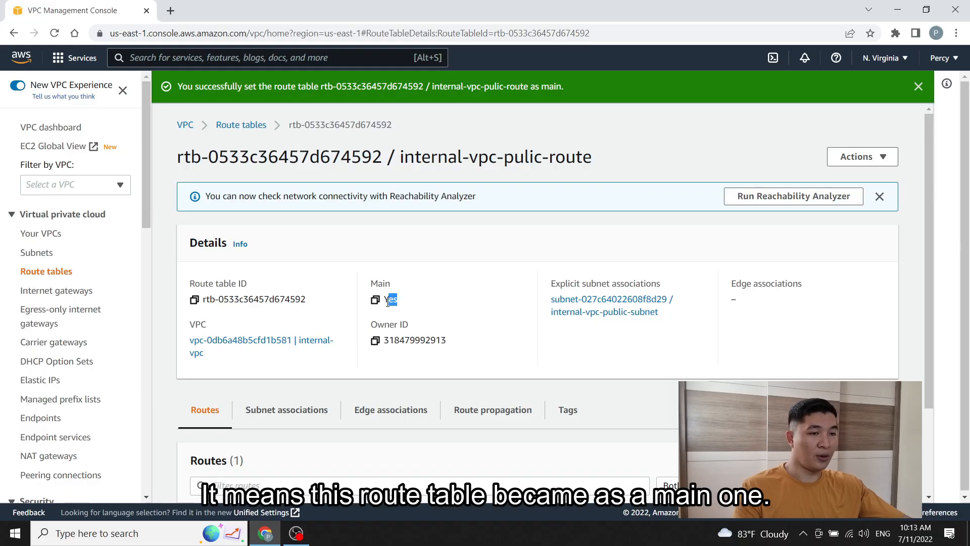
click(413, 306)
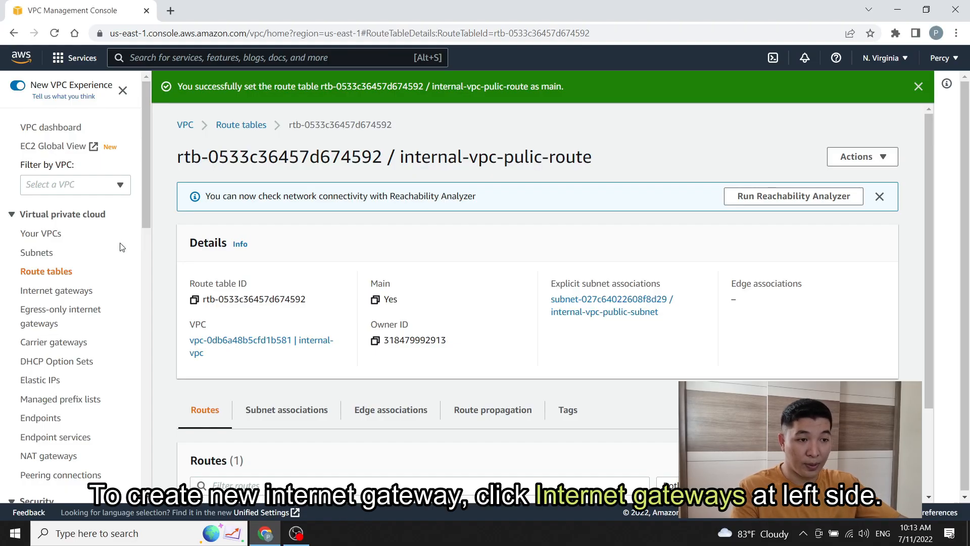
Step: Create an internet gateway with Name tag internal-vpc-igw and check its name on the details page
click(58, 292)
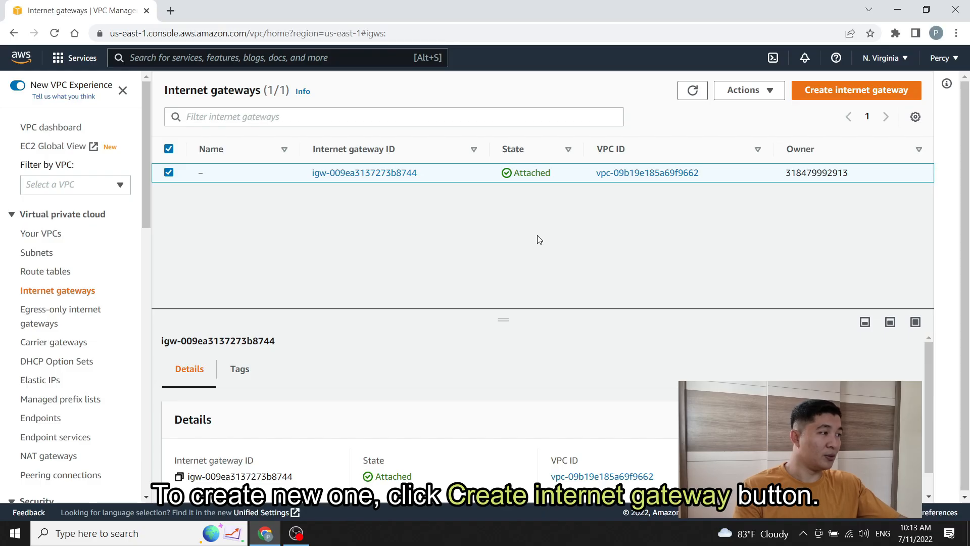
click(856, 101)
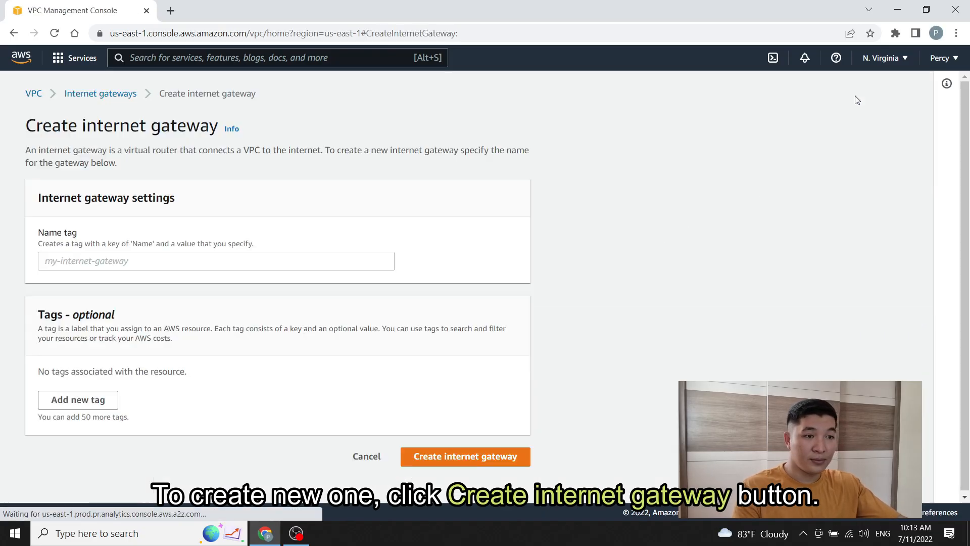
click(130, 263)
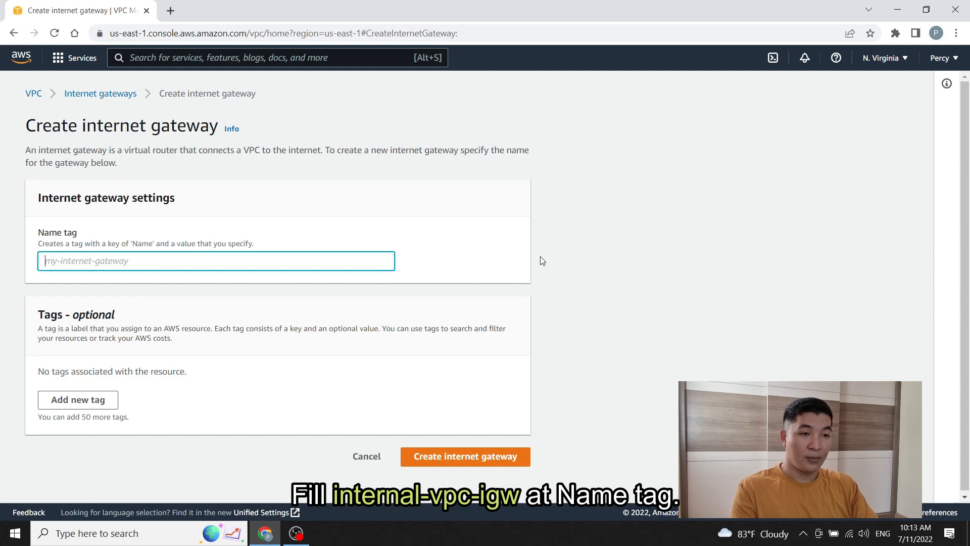
text(internal-vpc)
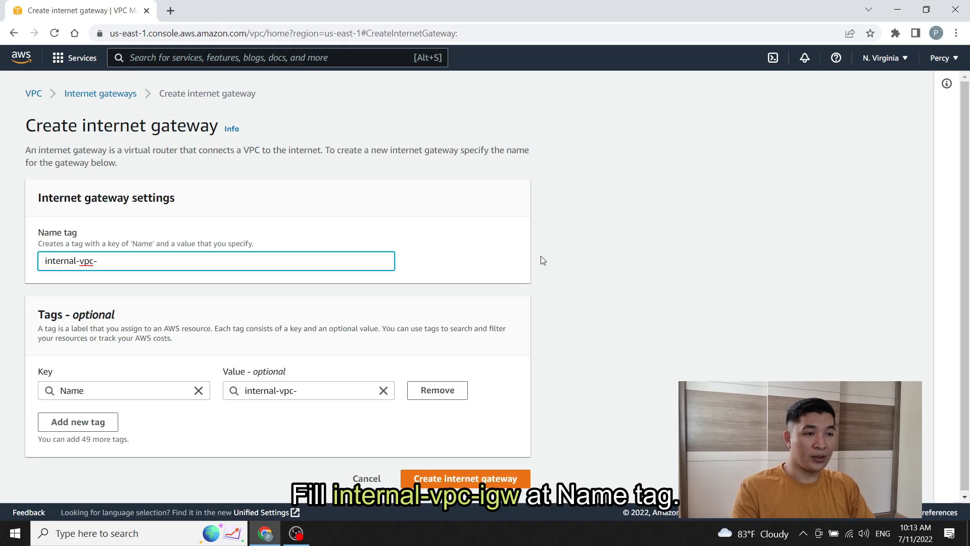
text(-igw)
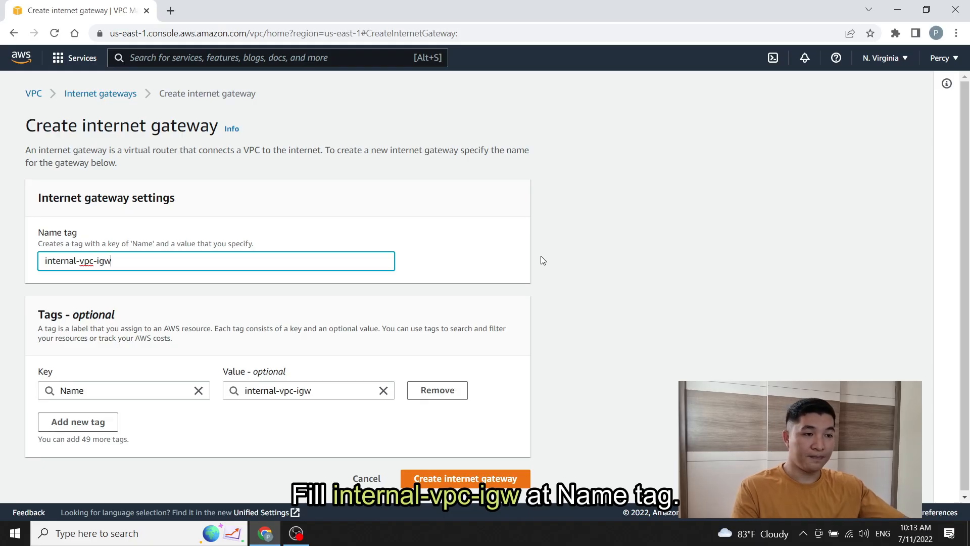
click(484, 306)
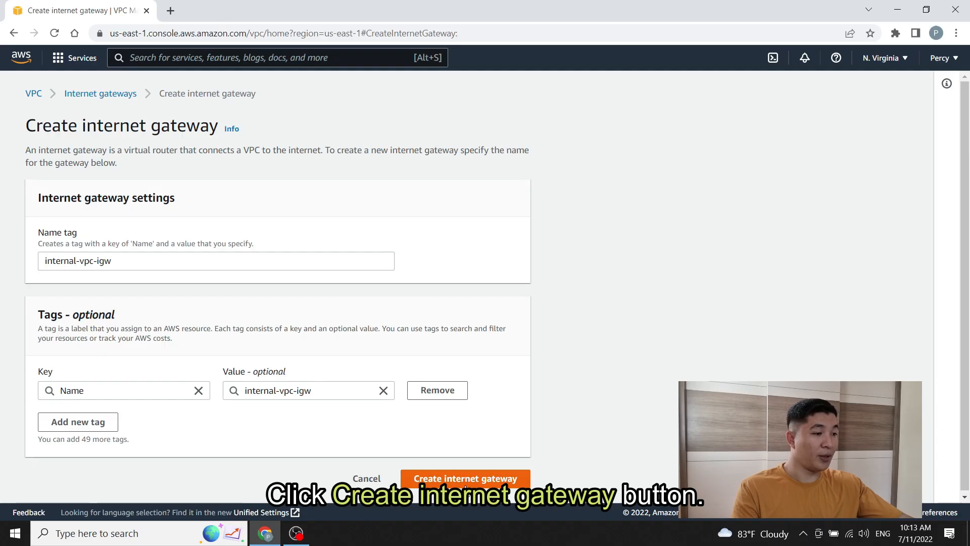
click(465, 479)
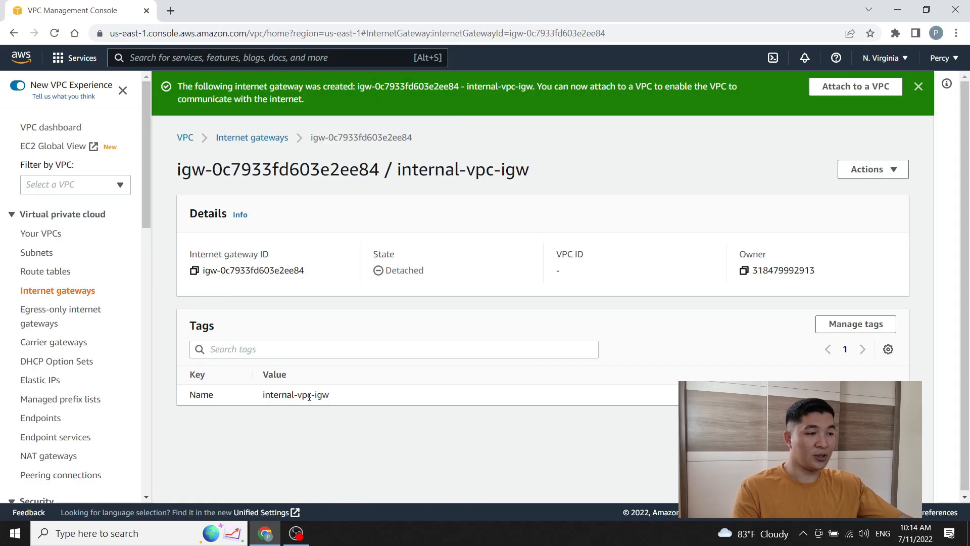
drag(335, 399, 260, 400)
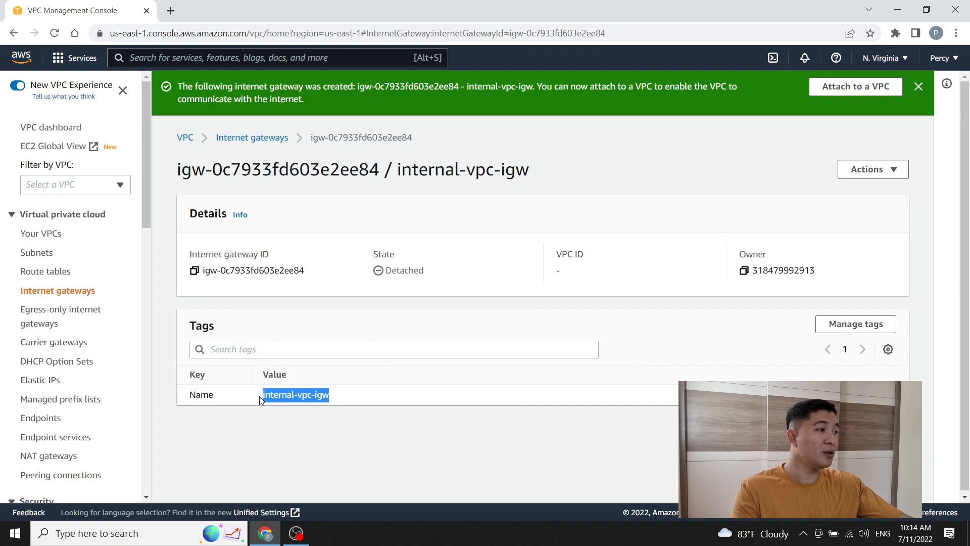
click(336, 400)
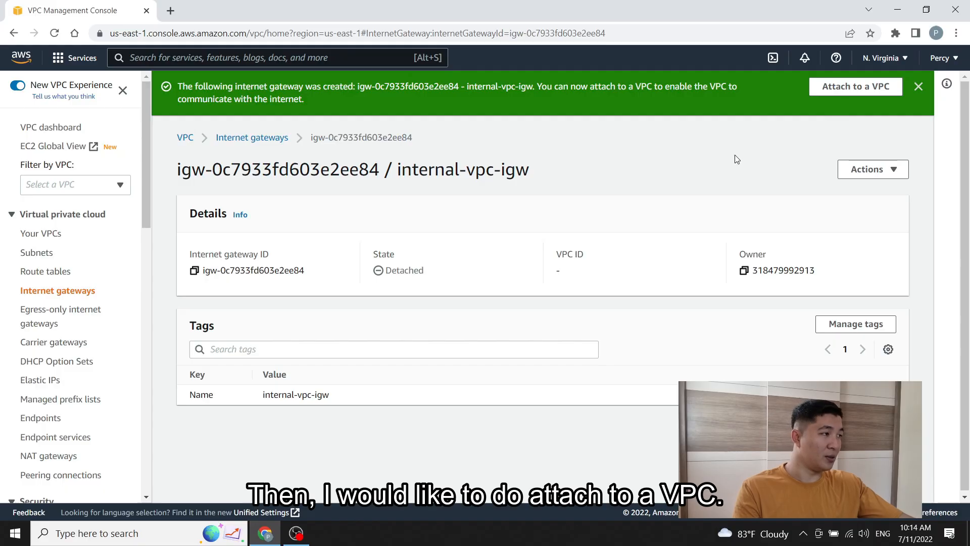
Step: Attach internal-vpc-igw to internal-vpc and confirm its state reads Attached
click(866, 95)
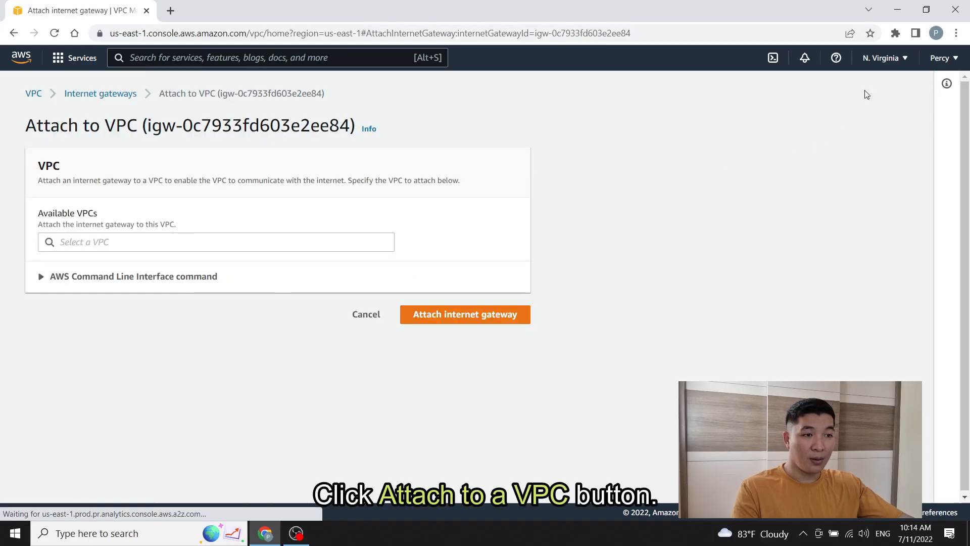
click(94, 242)
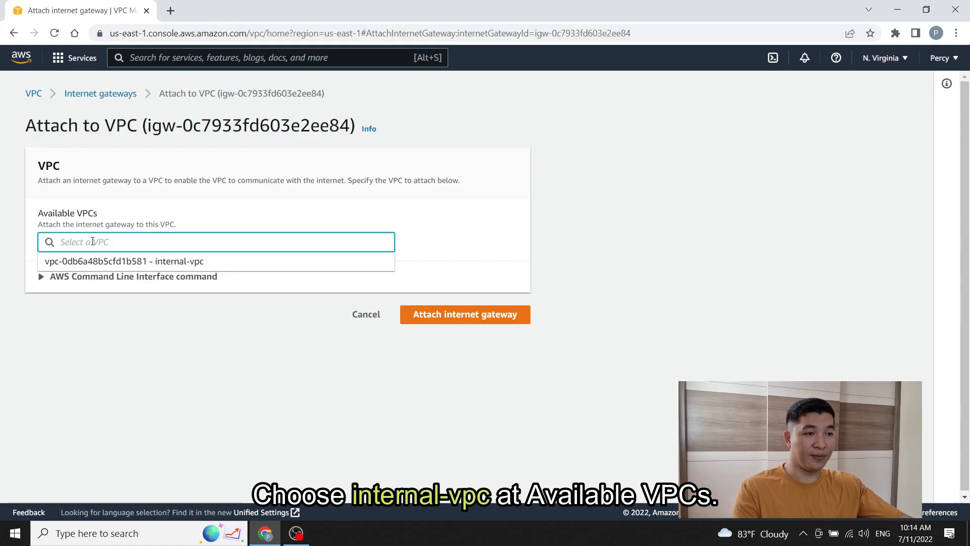
click(201, 263)
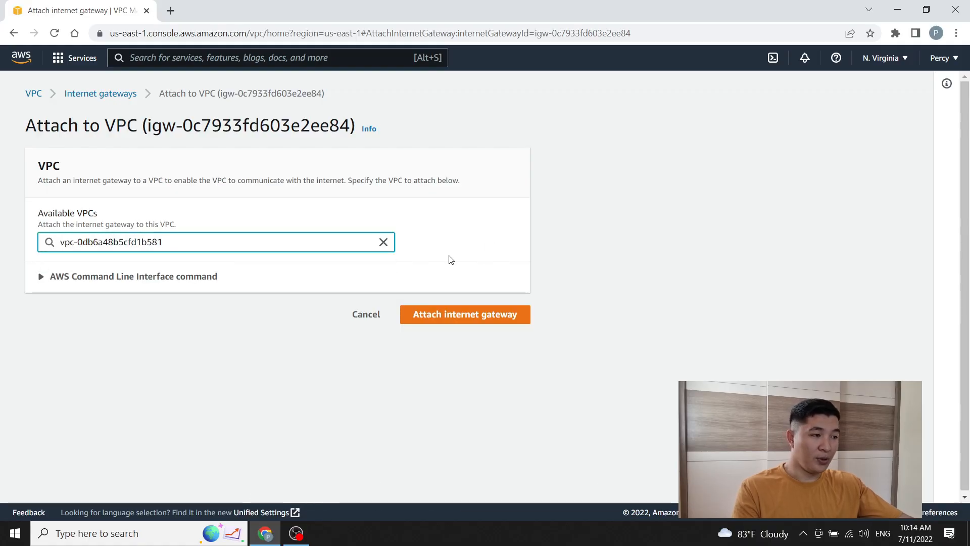
click(467, 323)
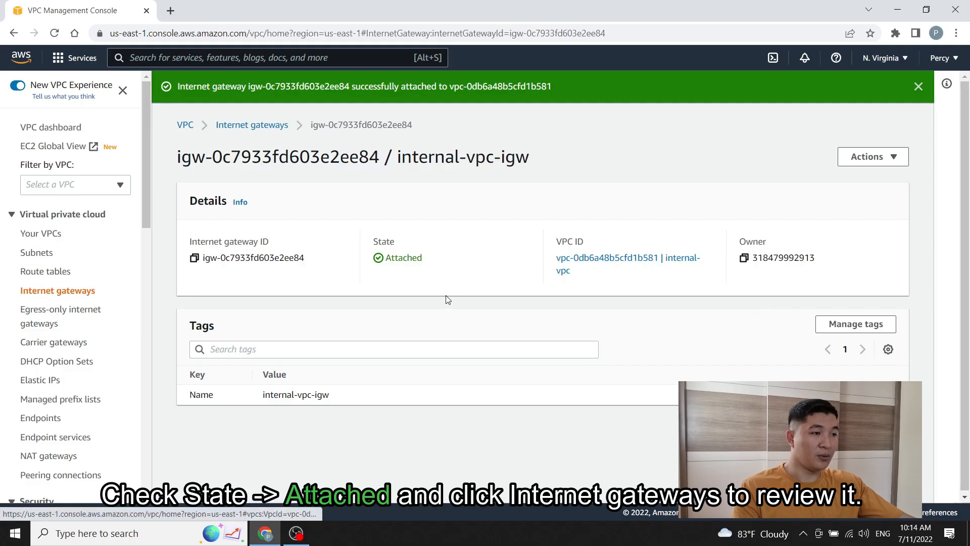
drag(419, 259, 388, 261)
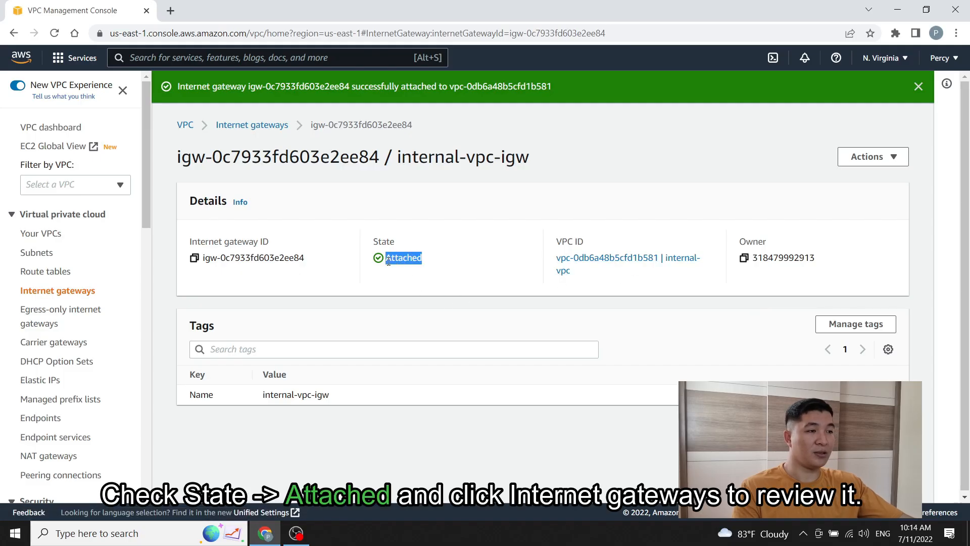
click(435, 265)
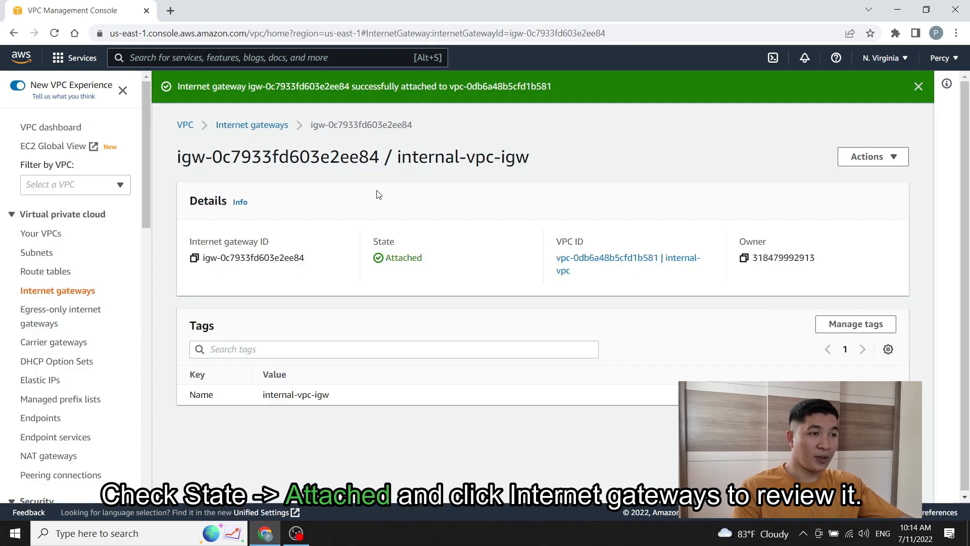
Step: Return to the Internet gateways list and view internal-vpc-igw's details there
click(277, 128)
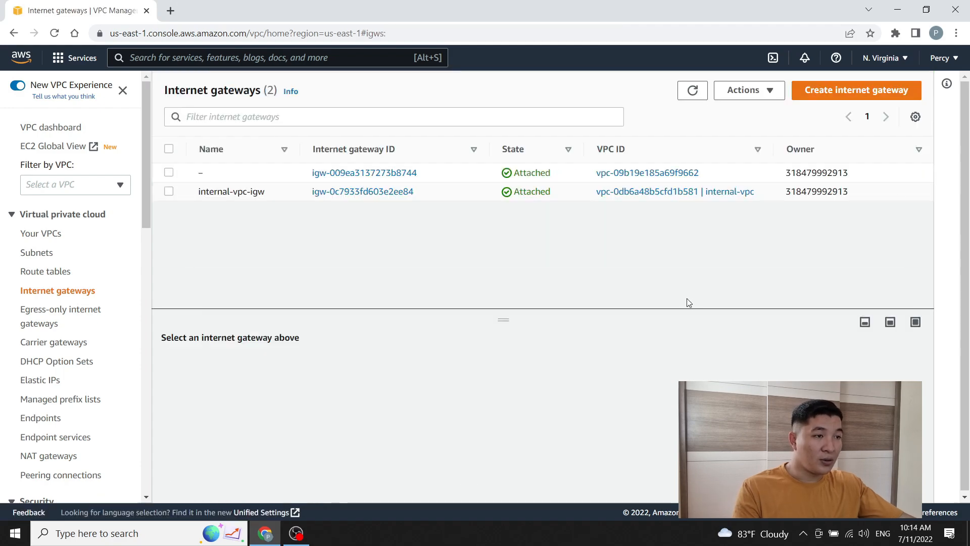
click(169, 191)
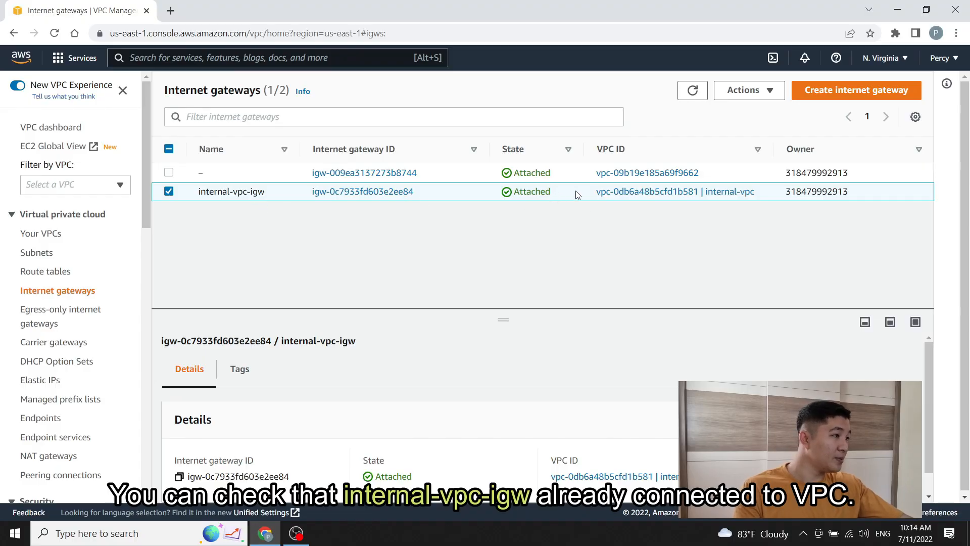
drag(776, 146, 814, 146)
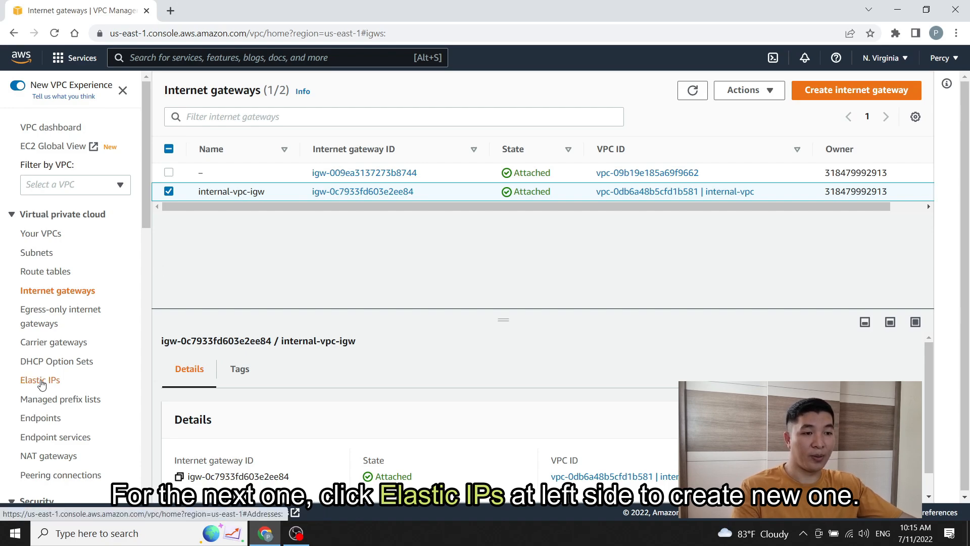
Step: Allocate a public Elastic IP, 107.20.156.189, from Amazon's pool of IPv4 addresses
click(40, 380)
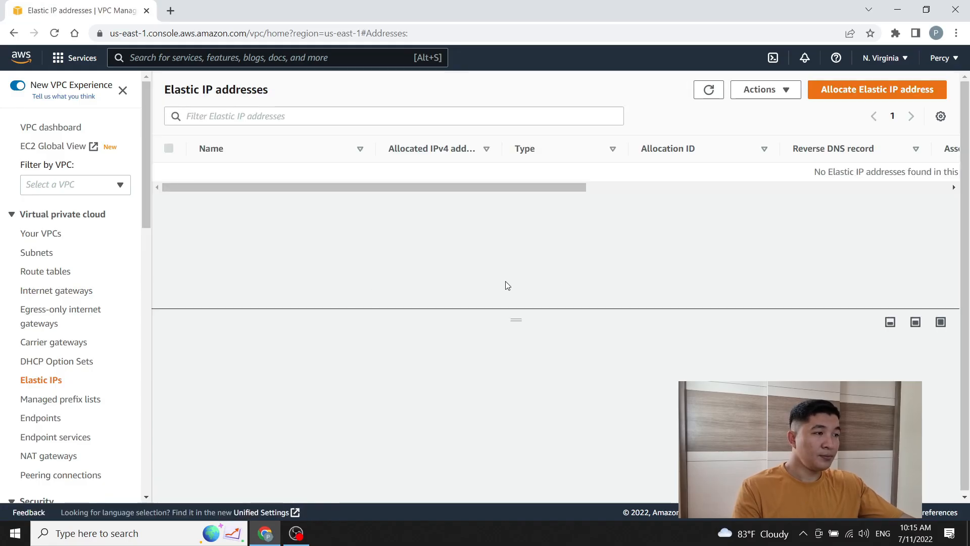
mouse_move(471, 184)
mouse_down()
mouse_move(526, 187)
mouse_move(466, 180)
mouse_up()
drag(572, 187, 630, 184)
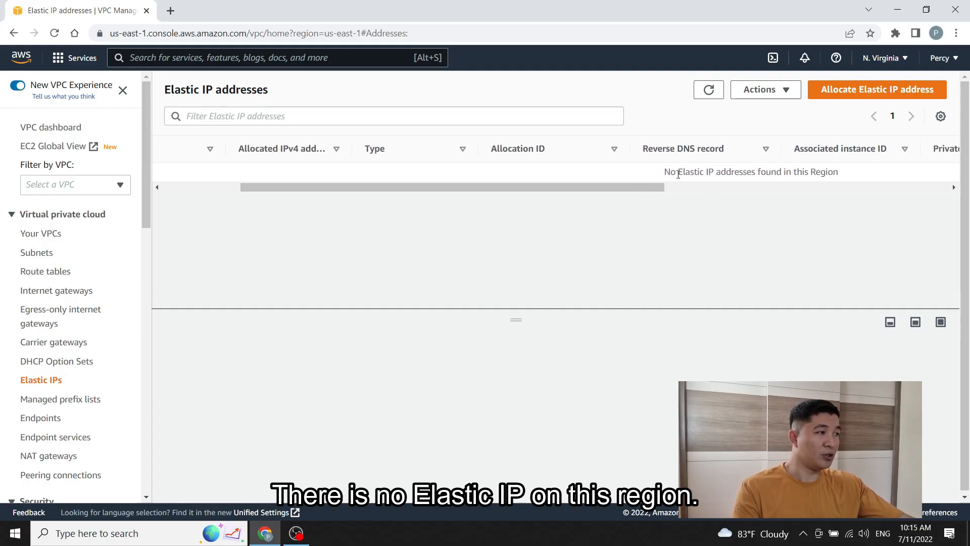
drag(607, 185, 472, 199)
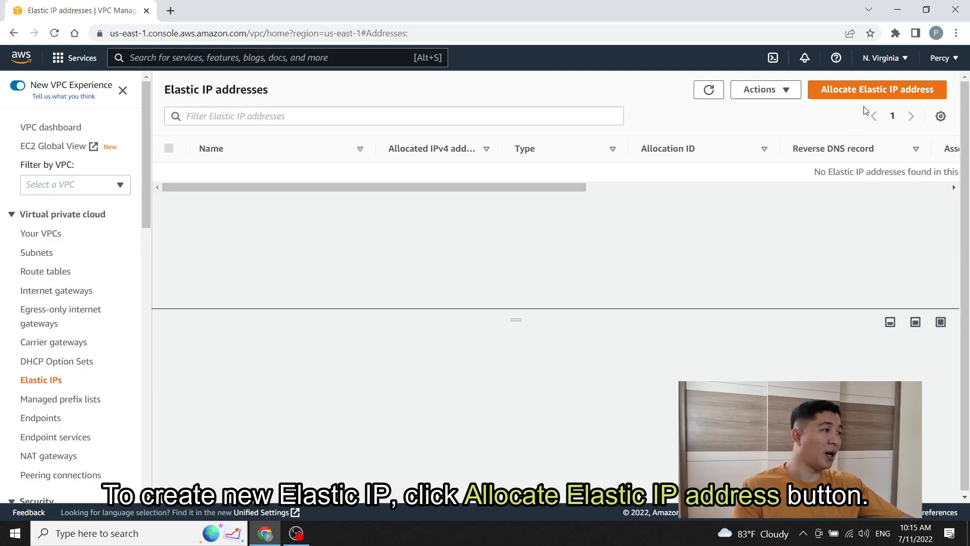
click(876, 97)
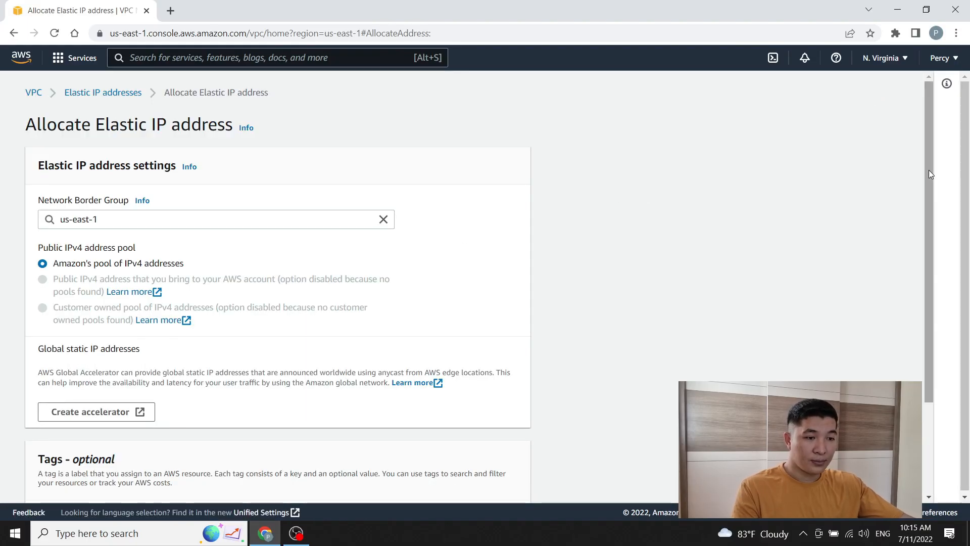
drag(931, 174, 926, 256)
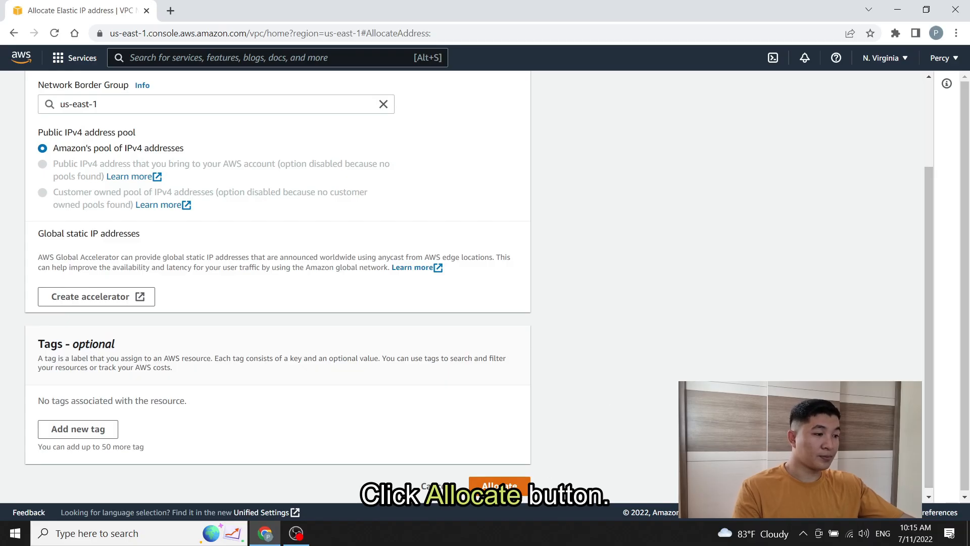
click(499, 485)
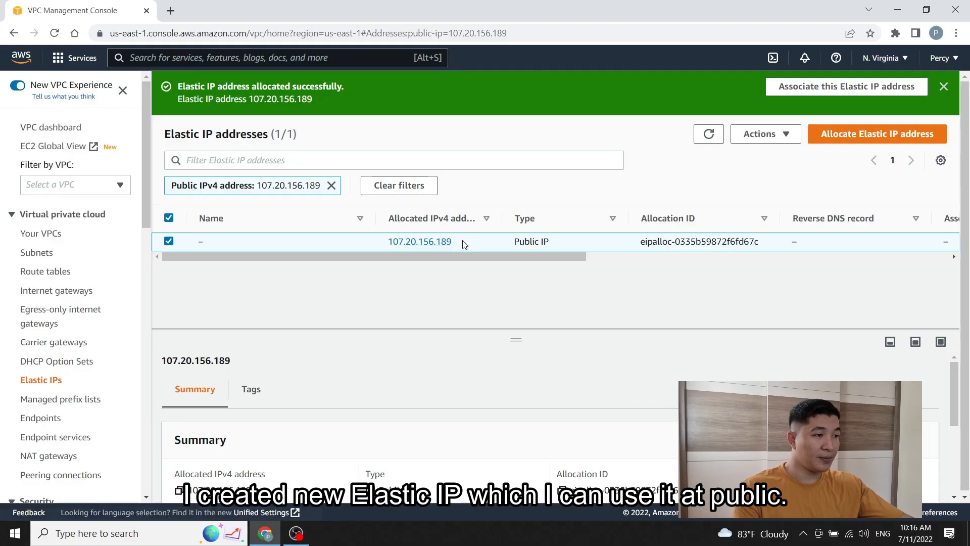
drag(440, 256, 379, 273)
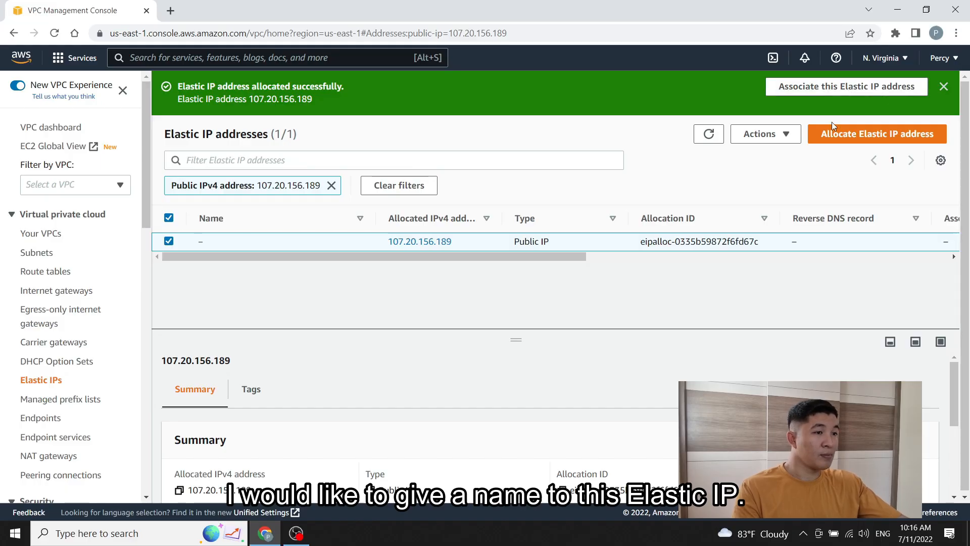
Step: Name the Elastic IP 107.20.156.189 internal-vpc-eip
mouse_move(212, 245)
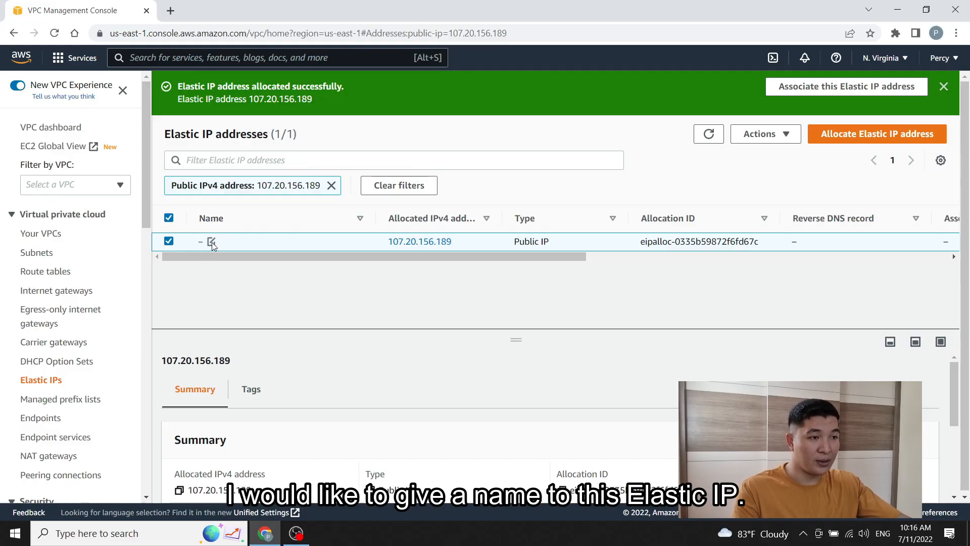
click(212, 242)
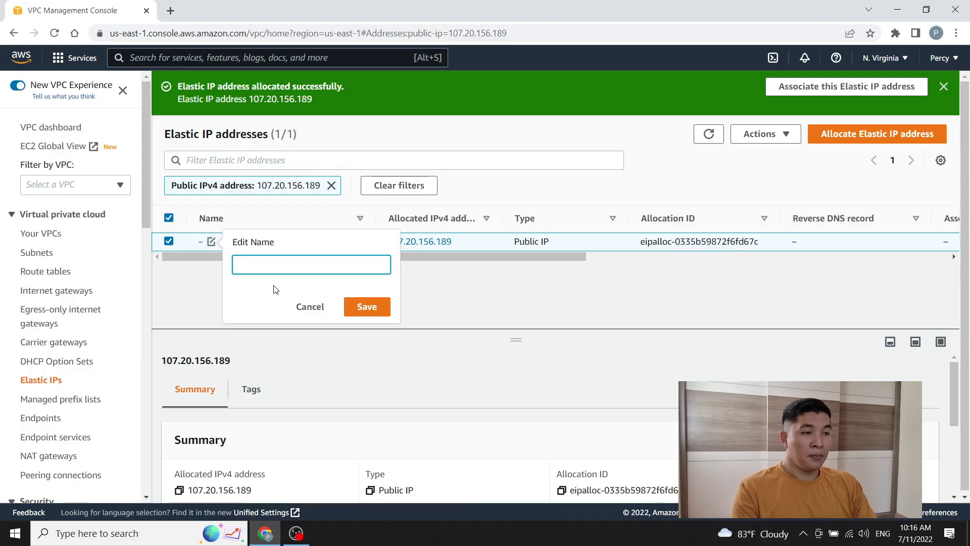
text(int)
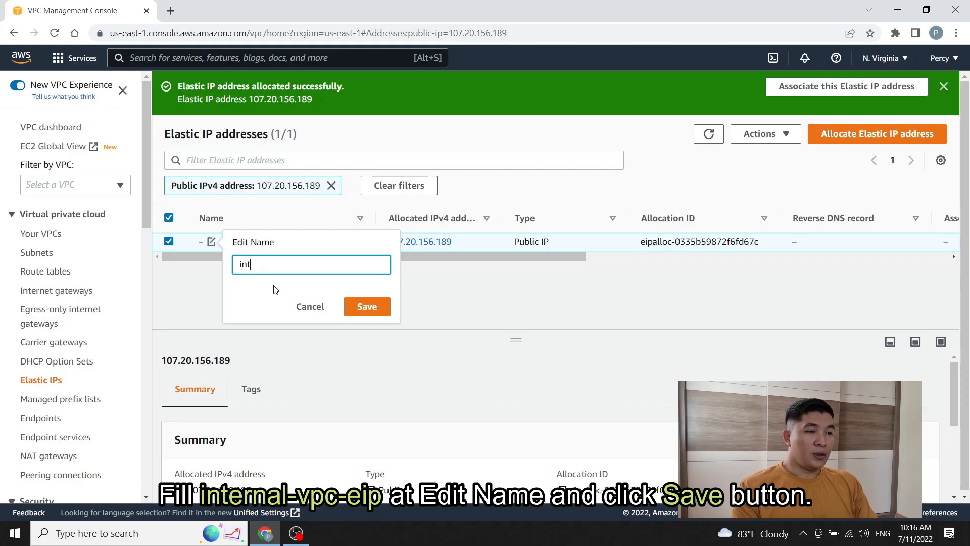
text(ernal-v)
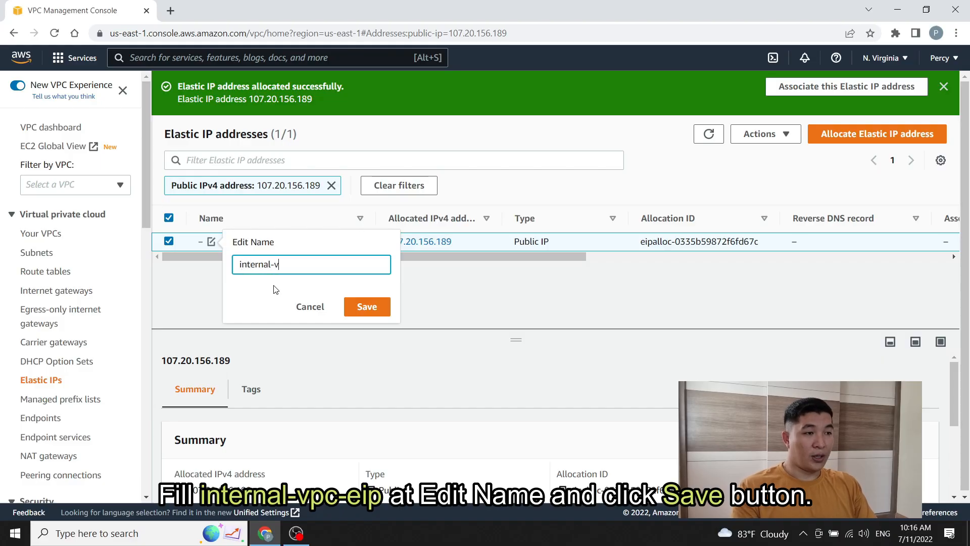
text(pc-e)
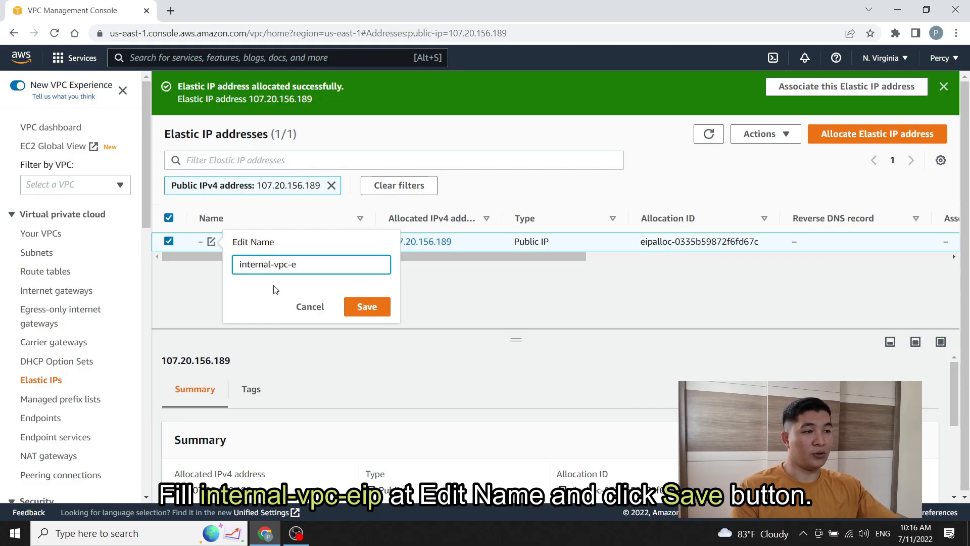
text(ip)
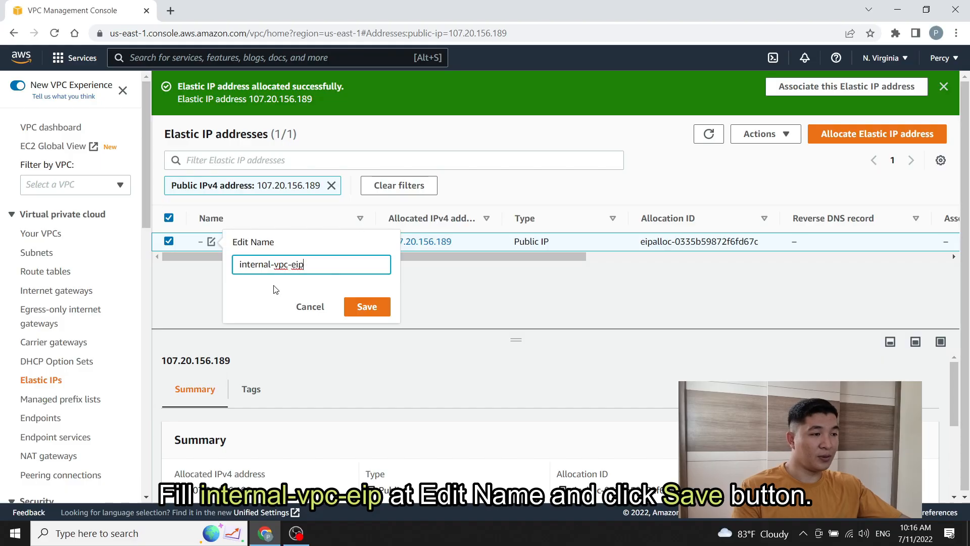
click(365, 308)
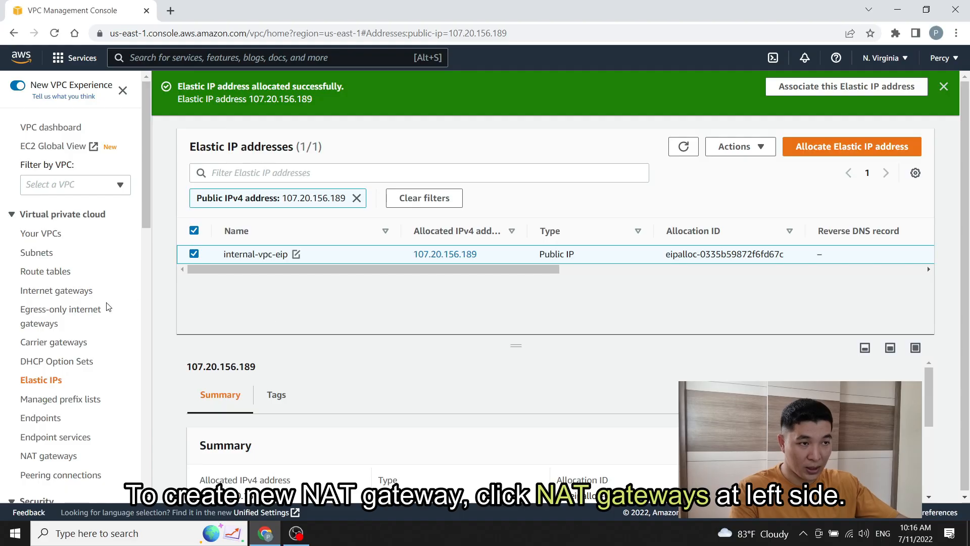
Step: Start a new NAT gateway named internal-vpc-nat-gateway
scroll(137, 223, down, 3)
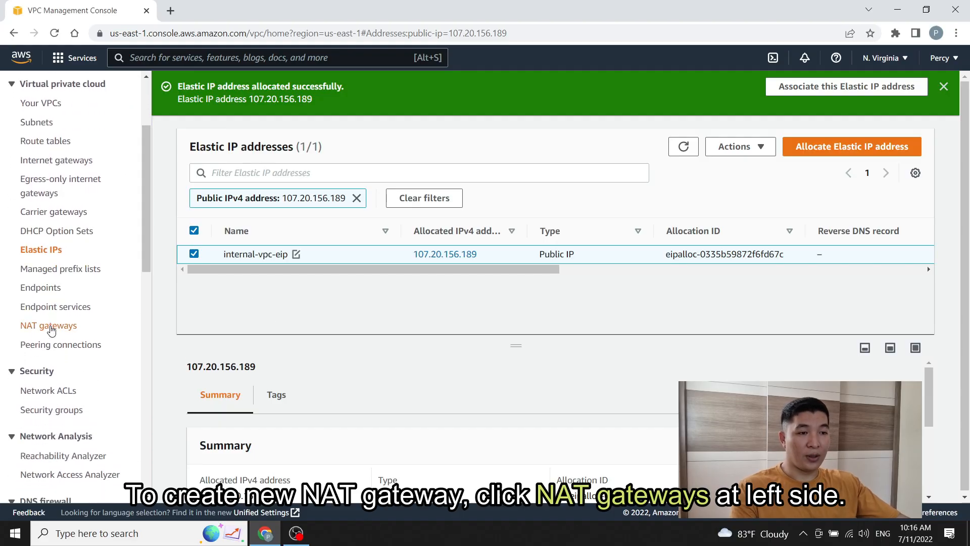
click(51, 331)
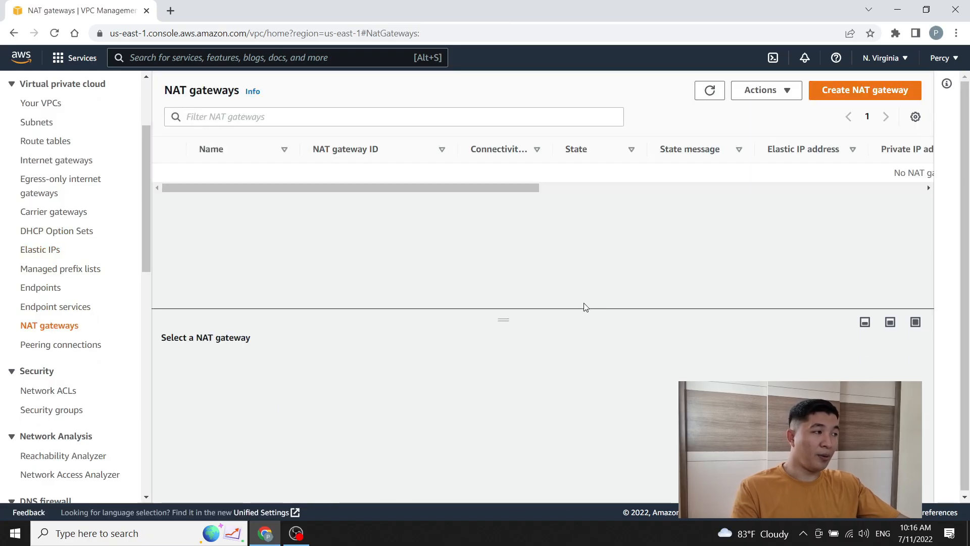
mouse_move(425, 189)
mouse_down()
mouse_move(492, 190)
mouse_move(424, 189)
mouse_up()
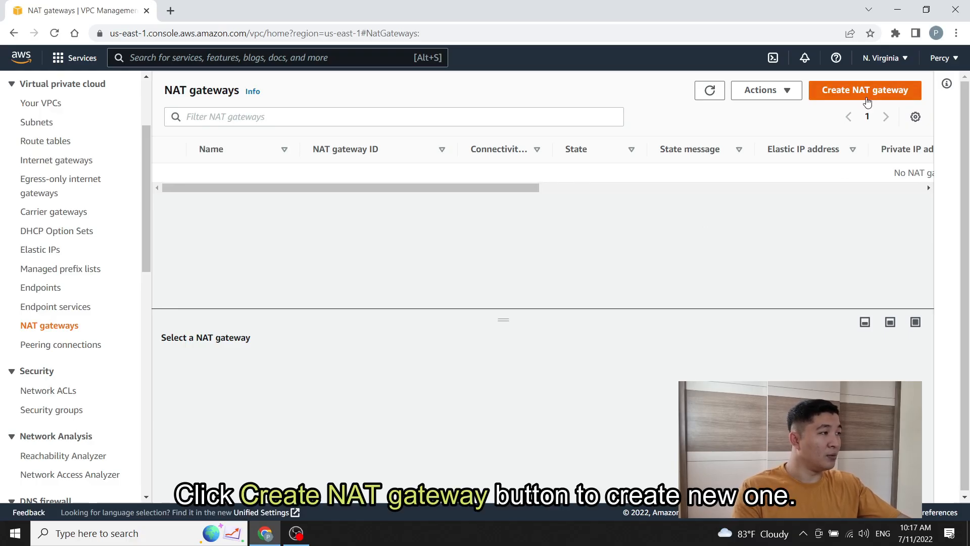
click(867, 100)
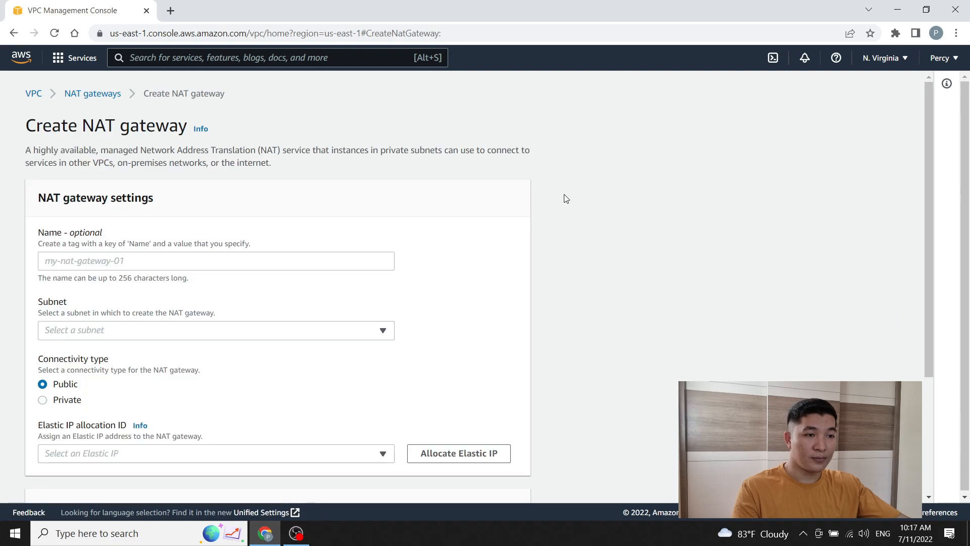
click(126, 260)
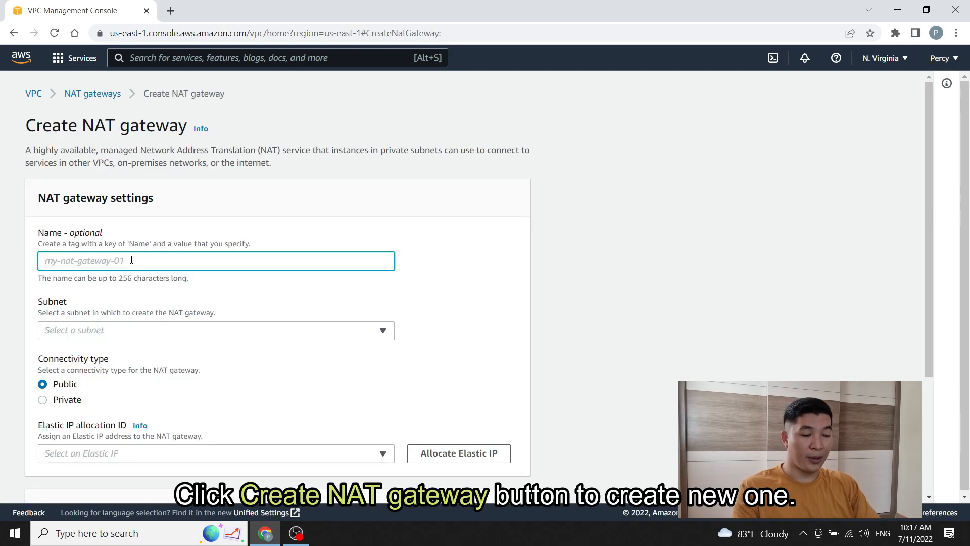
text(inter)
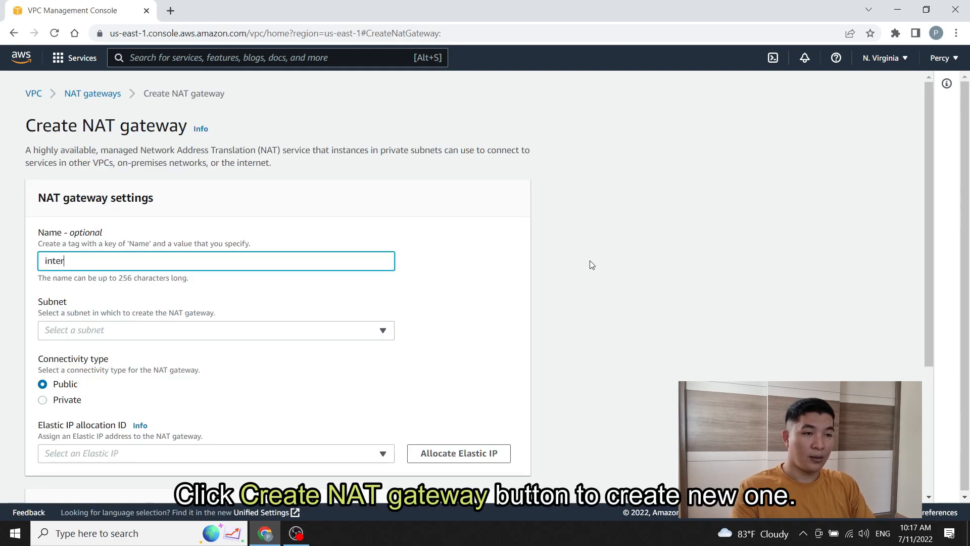
text(nal-v)
key(BackSpace)
text(al-vpc-)
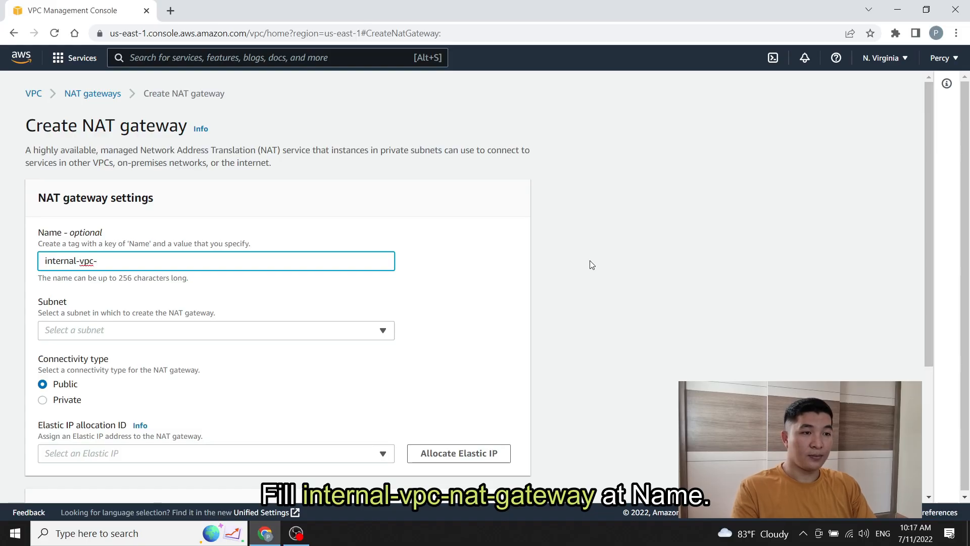
text(nat-gateway)
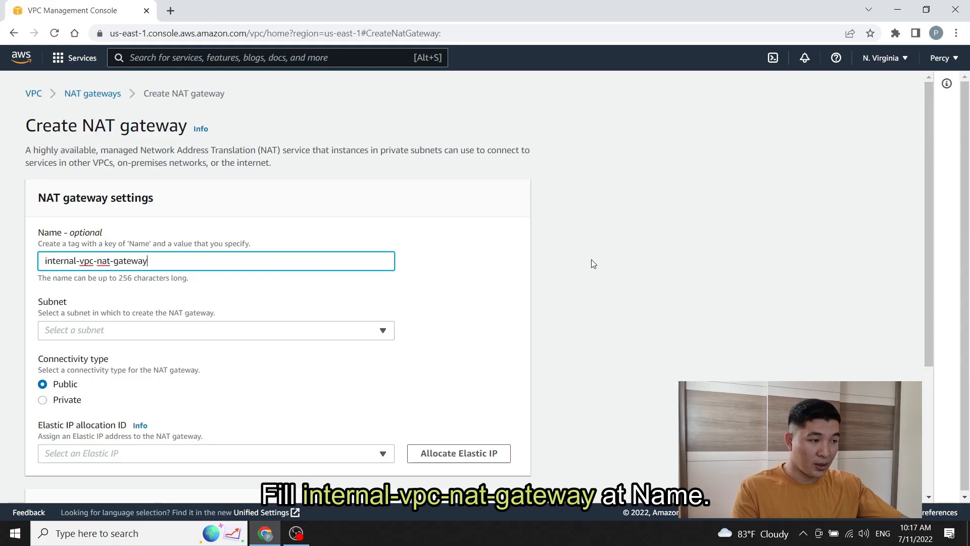
Step: Place the NAT gateway in internal-vpc-public-subnet with Elastic IP internal-vpc-eip
click(383, 331)
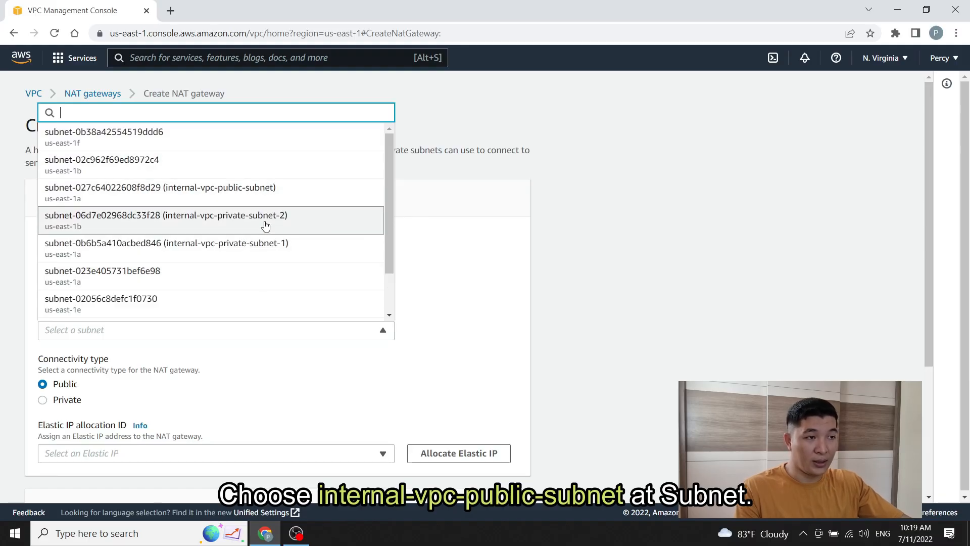
click(295, 197)
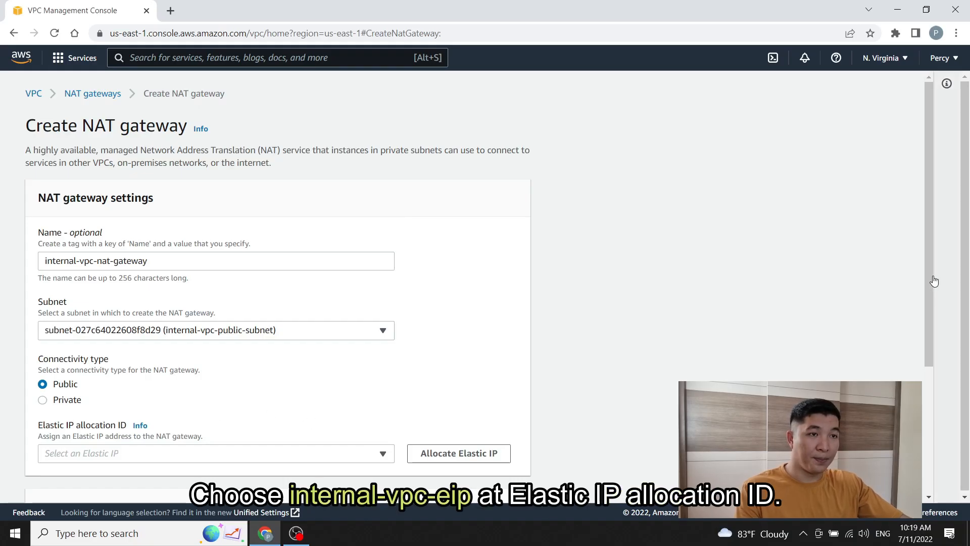
drag(930, 274, 923, 343)
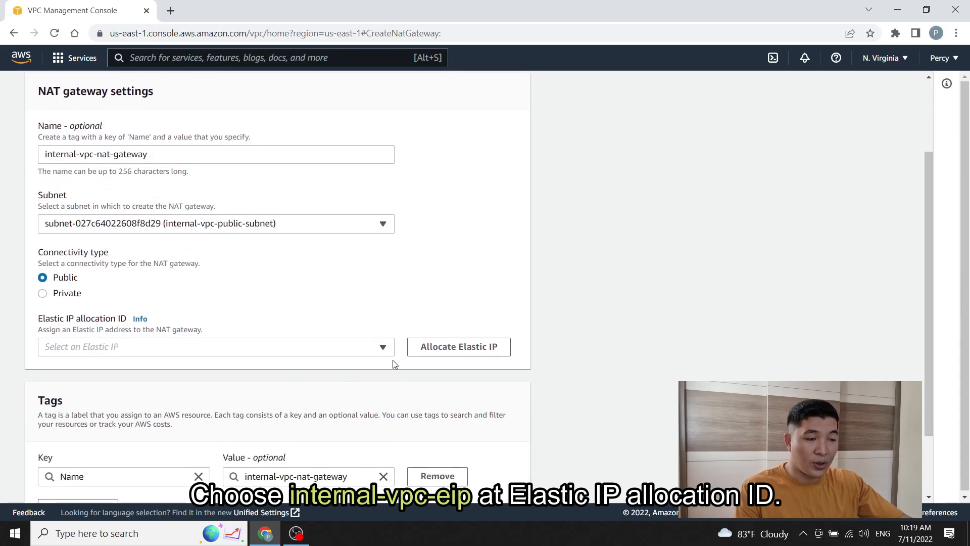
click(383, 347)
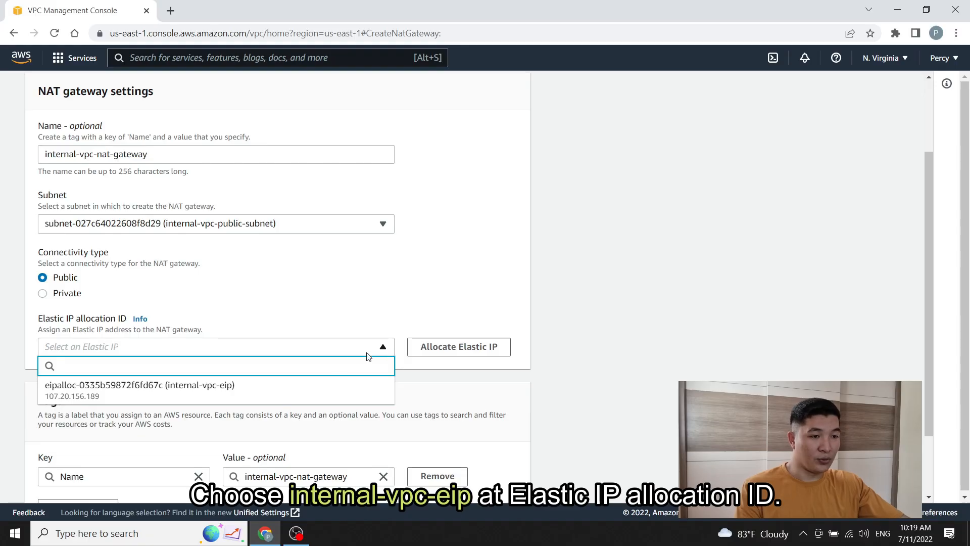
click(247, 392)
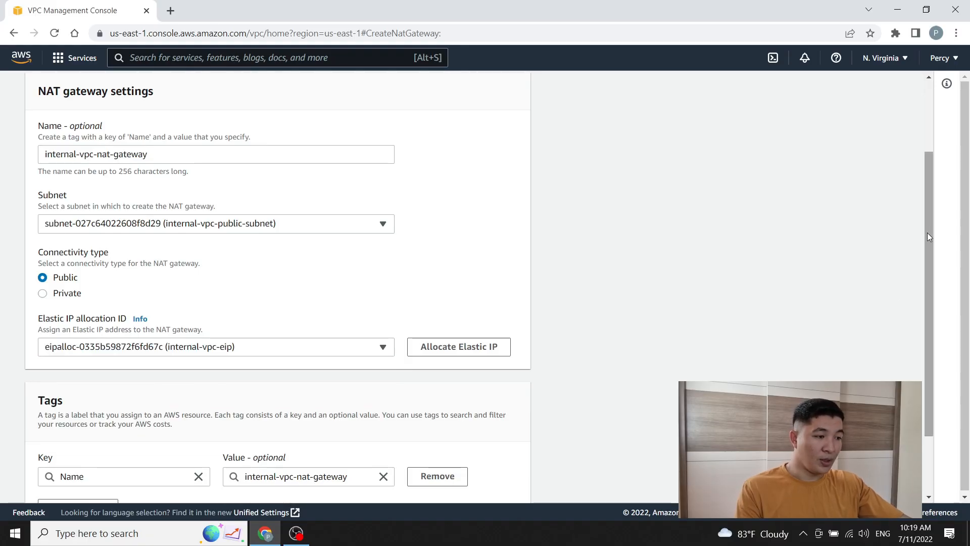
drag(927, 232, 918, 304)
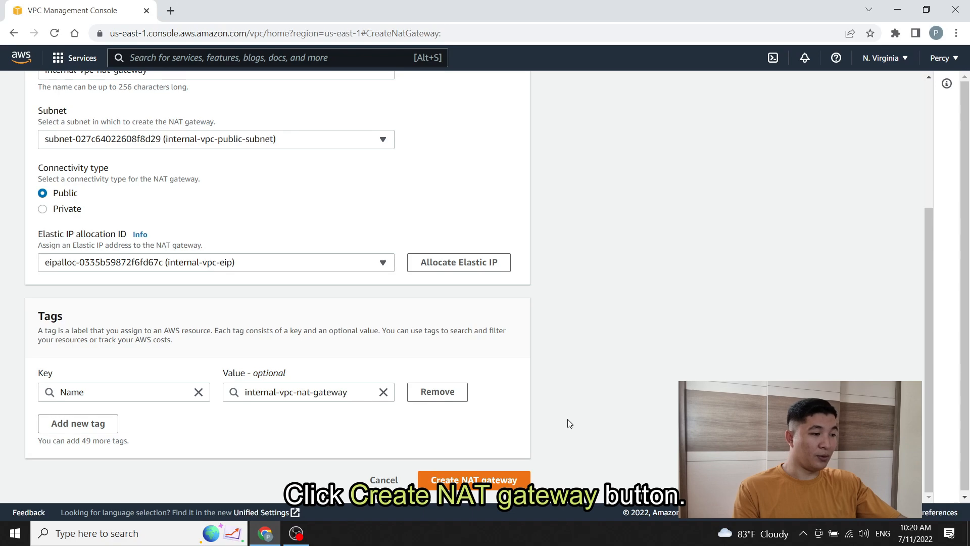
Step: Create internal-vpc-nat-gateway and wait until its State changes from Pending to Available
click(474, 486)
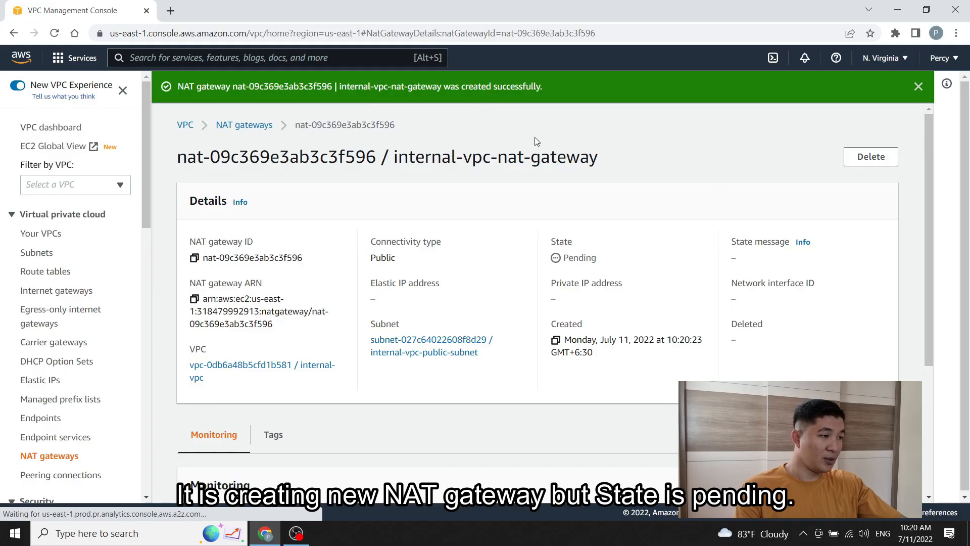
scroll(565, 243, down, 4)
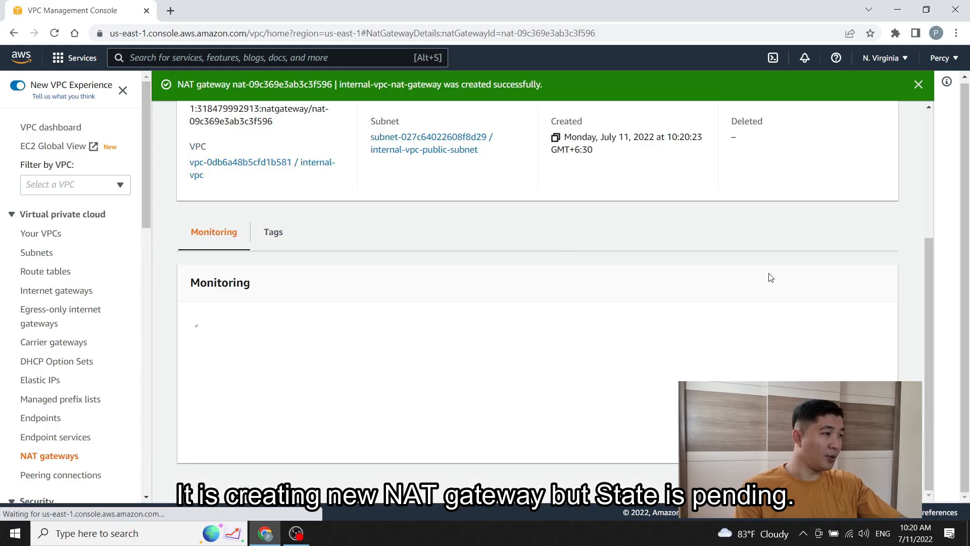
drag(932, 241, 931, 153)
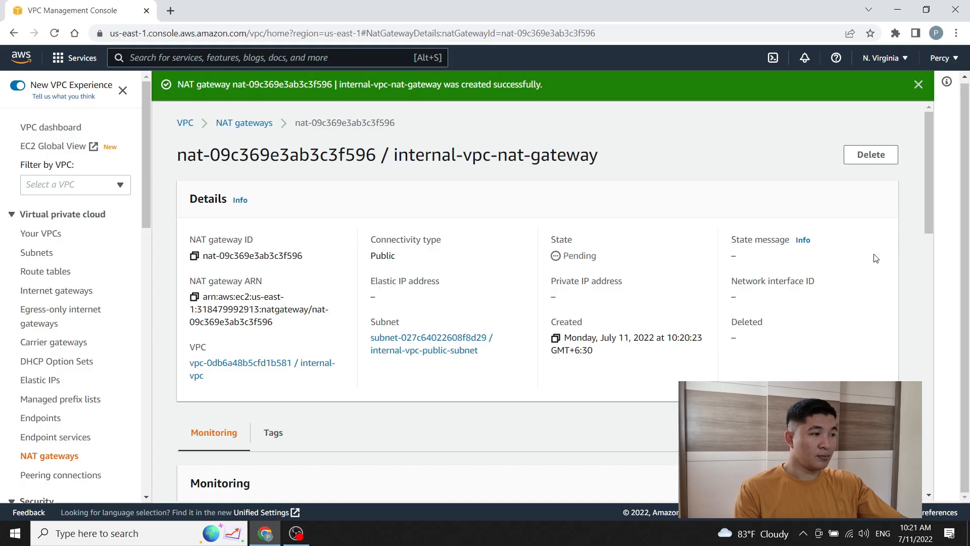
scroll(881, 256, down, 4)
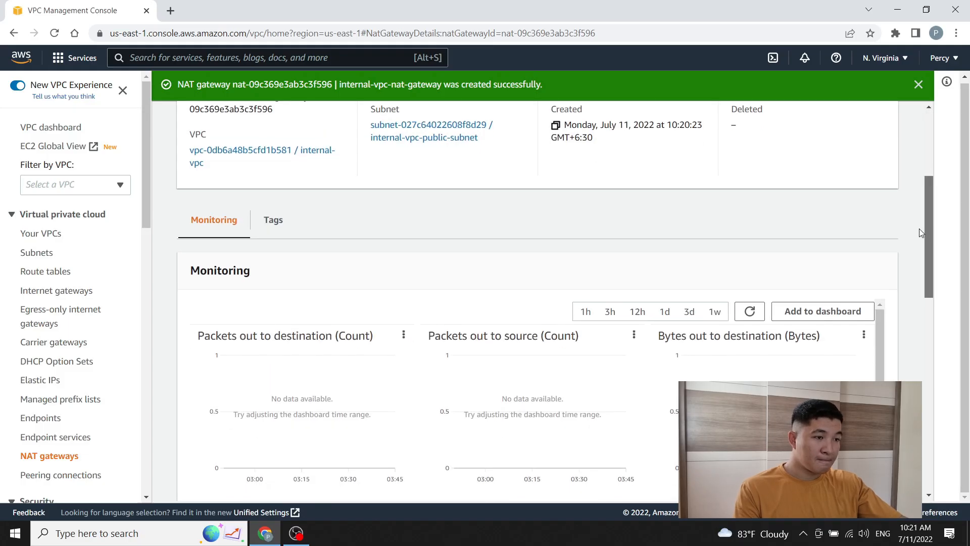
scroll(877, 253, up, 4)
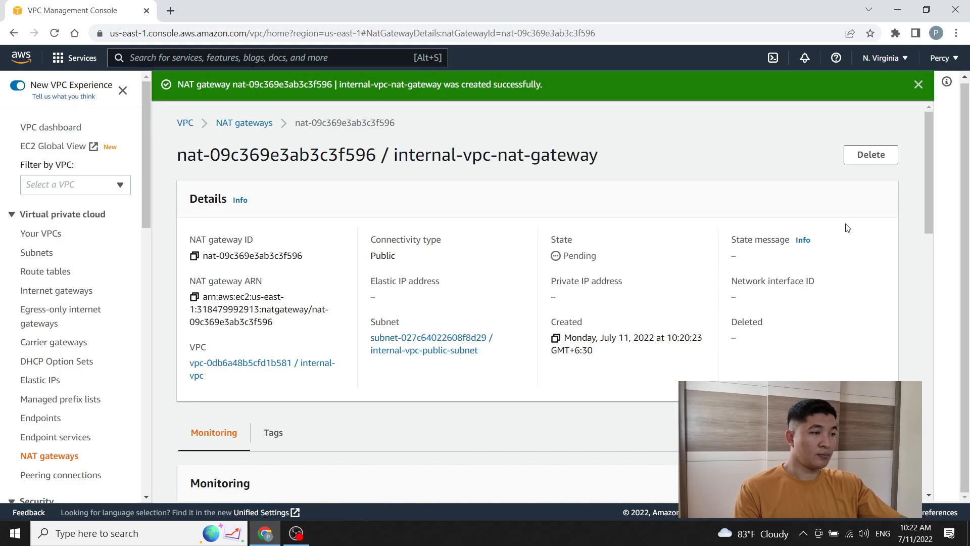
mouse_move(926, 153)
mouse_down()
mouse_move(916, 349)
mouse_move(922, 153)
mouse_up()
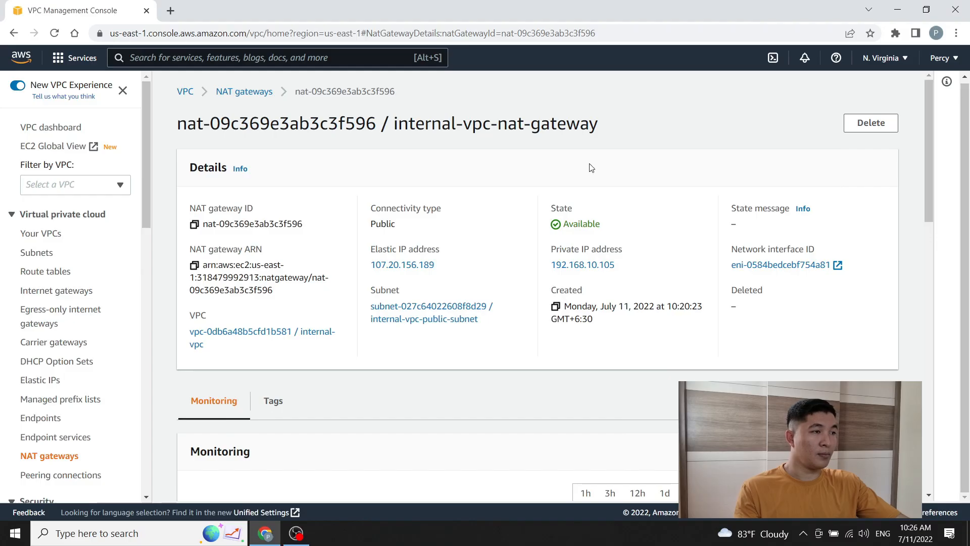
double_click(563, 209)
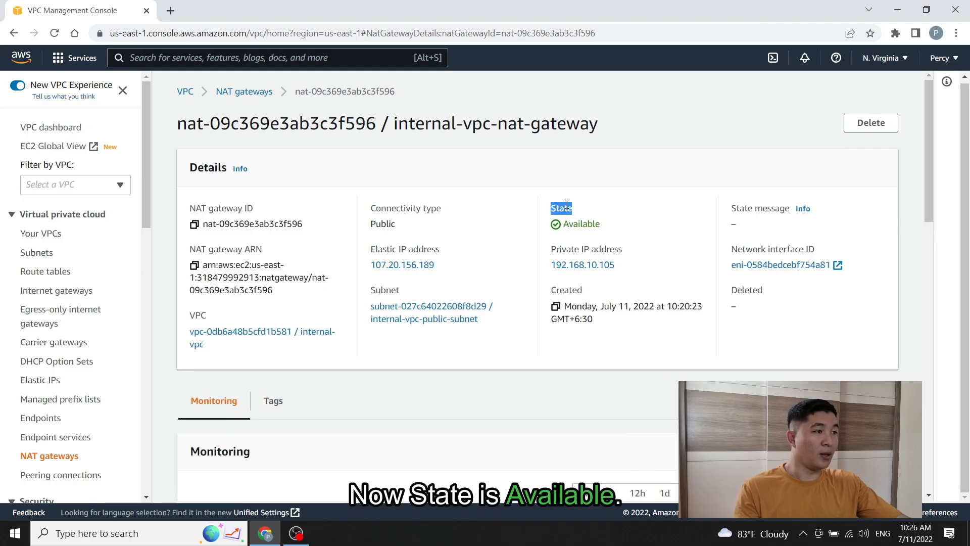
click(586, 223)
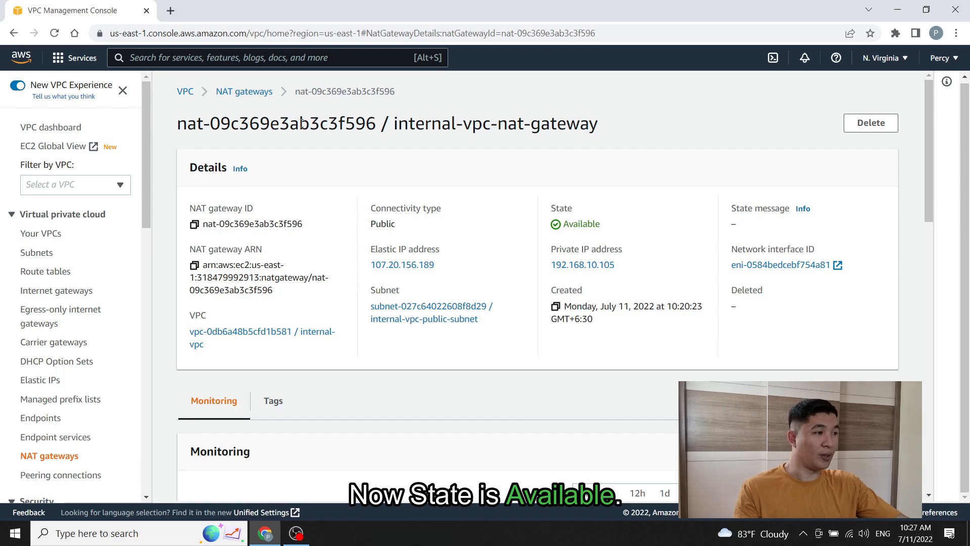
Step: In the NAT gateways list, widen the Name column and check internal-vpc-nat-gateway is Public and Available
click(261, 98)
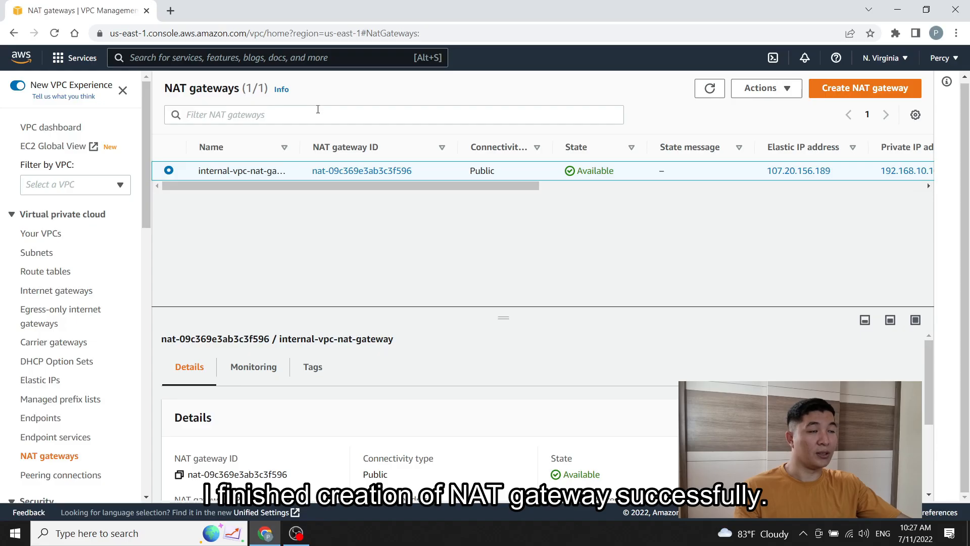
drag(300, 142, 337, 144)
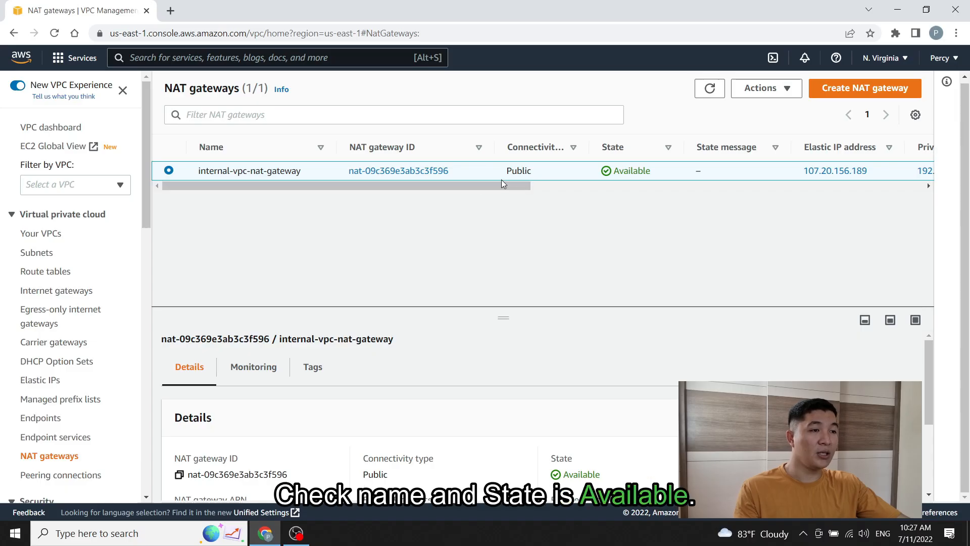
double_click(518, 170)
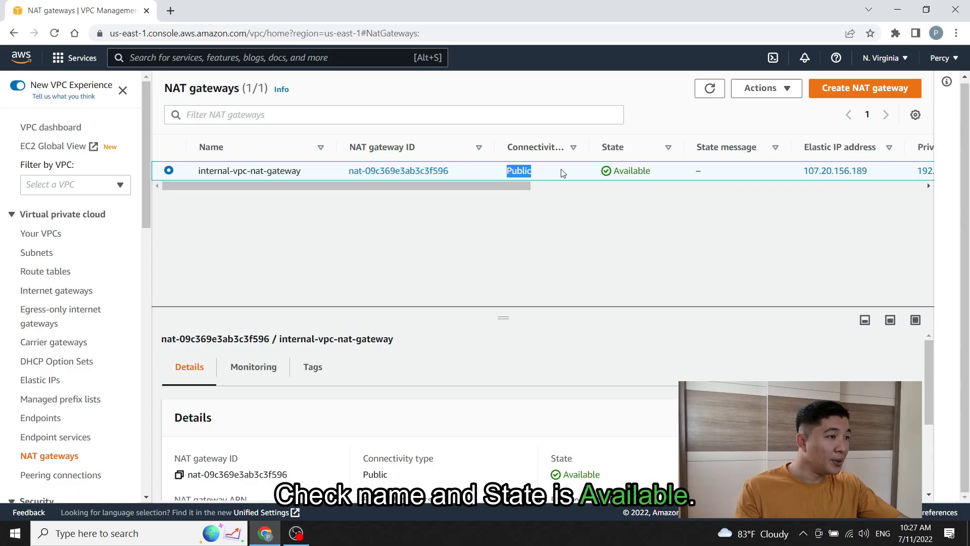
double_click(617, 174)
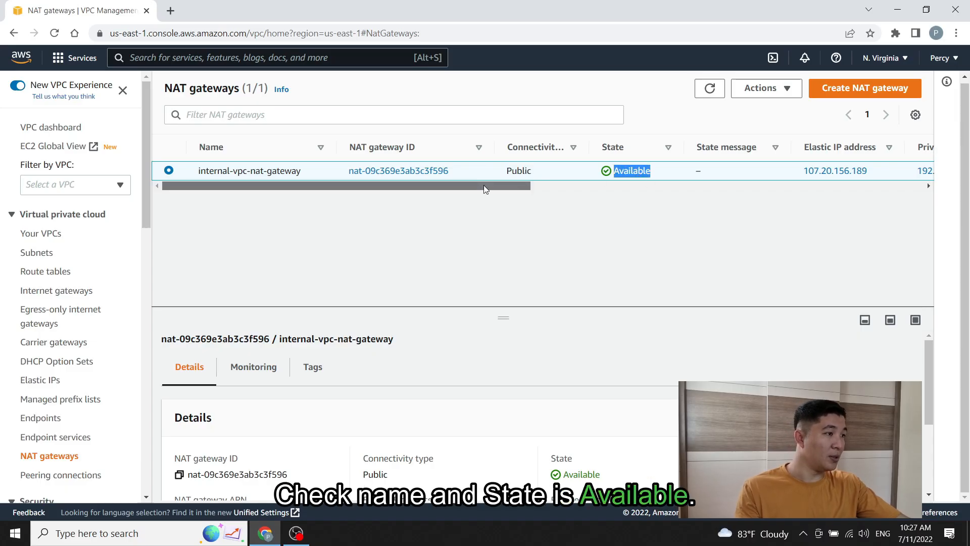
drag(484, 185, 740, 210)
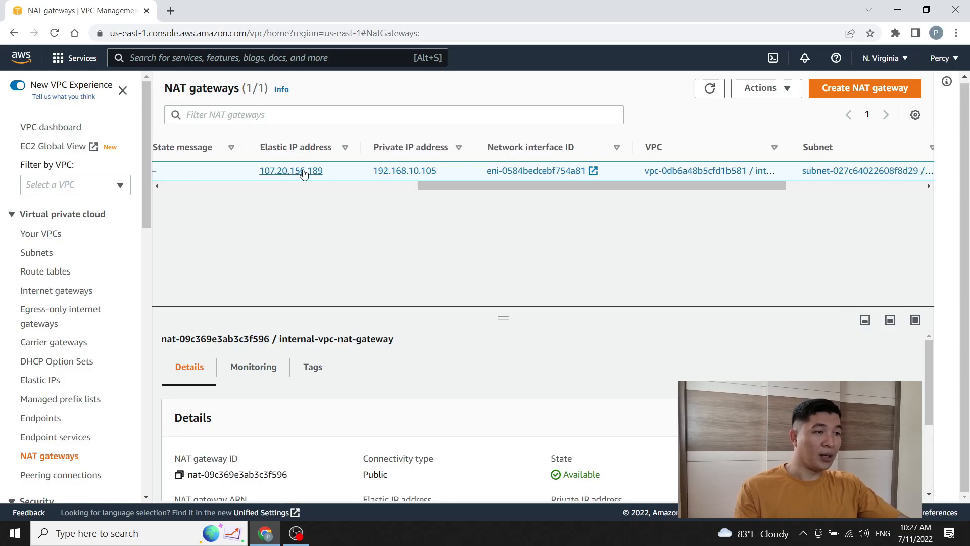
drag(525, 186, 243, 187)
click(617, 215)
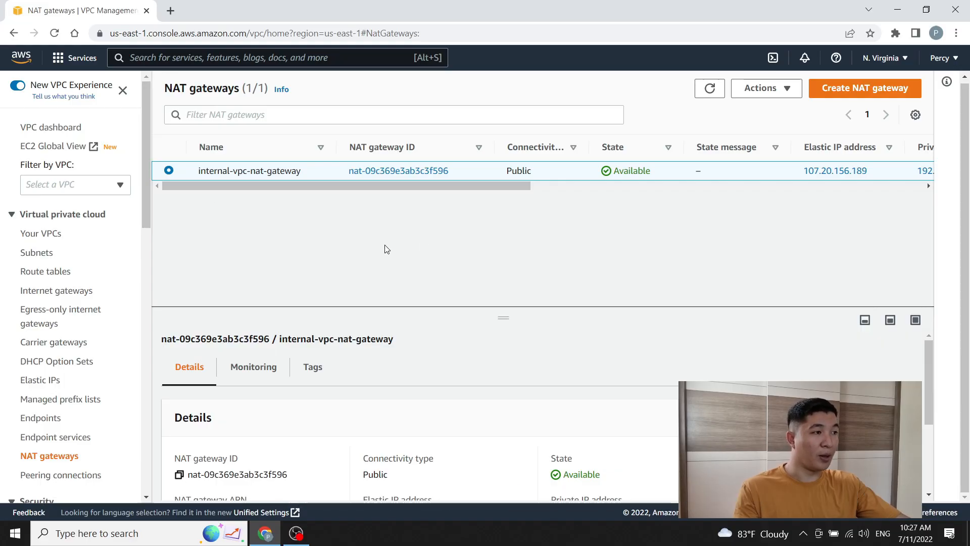
drag(147, 157, 134, 258)
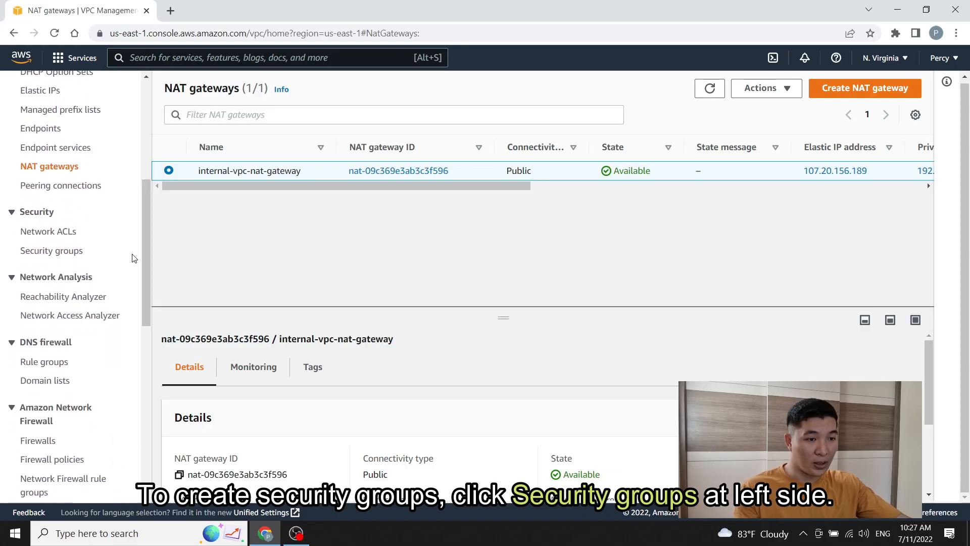
Step: Go to the Security Groups list and begin a new security group
click(57, 255)
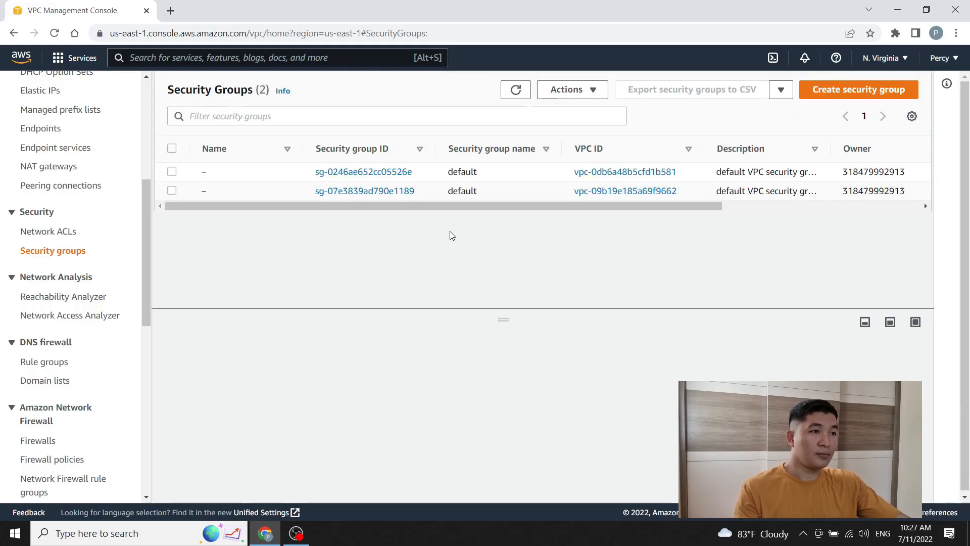
drag(444, 204, 443, 205)
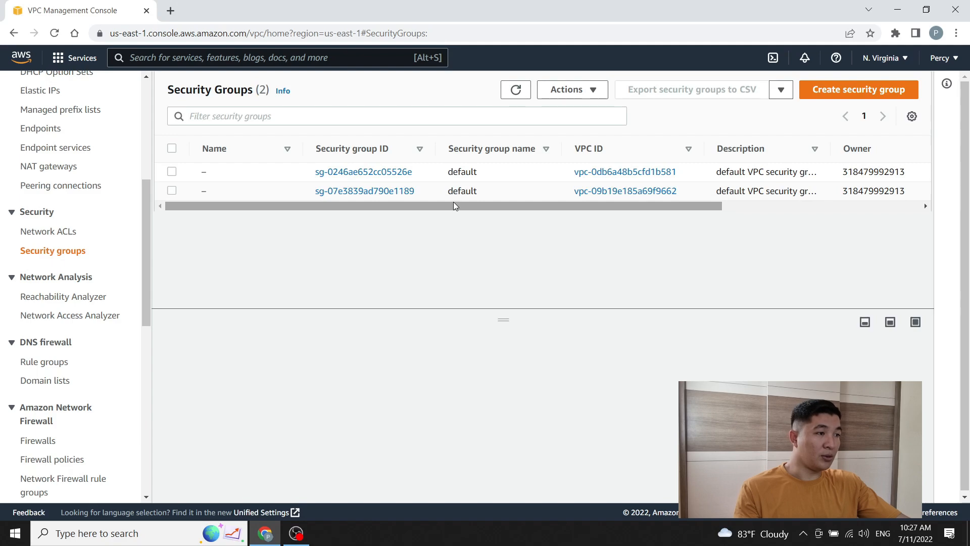
drag(444, 204, 418, 214)
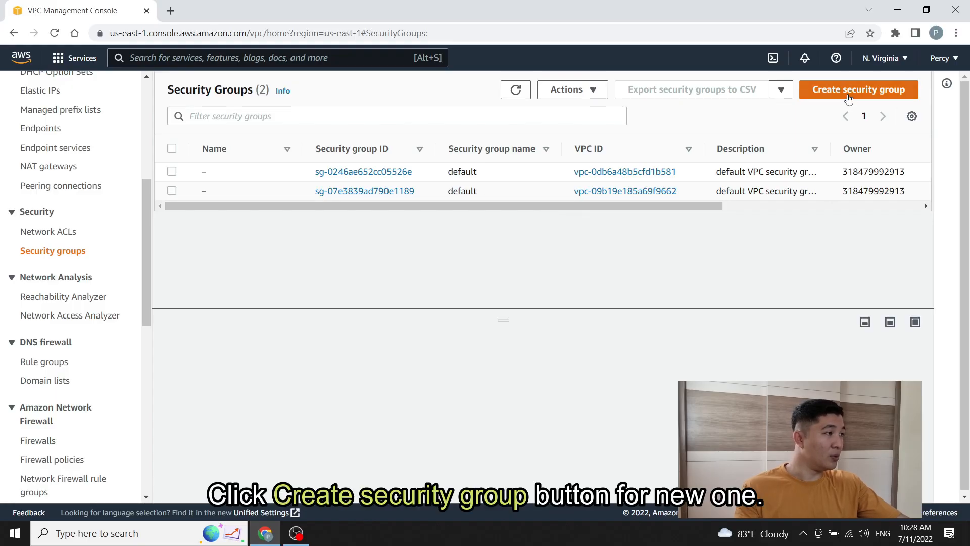
click(849, 96)
Step: Name the security group internal-vpc-security-group, described as 'Security group for Internal VPC'
click(184, 243)
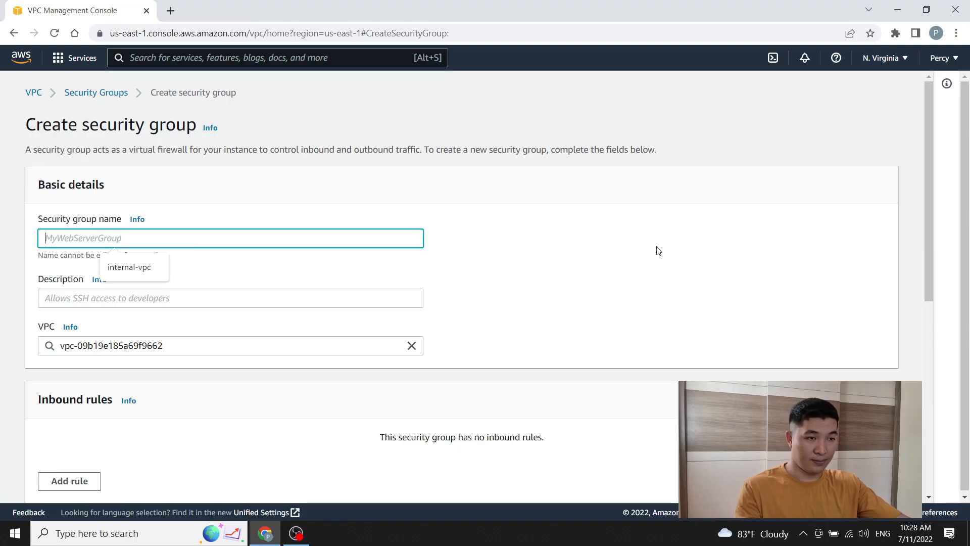
text(internal-v)
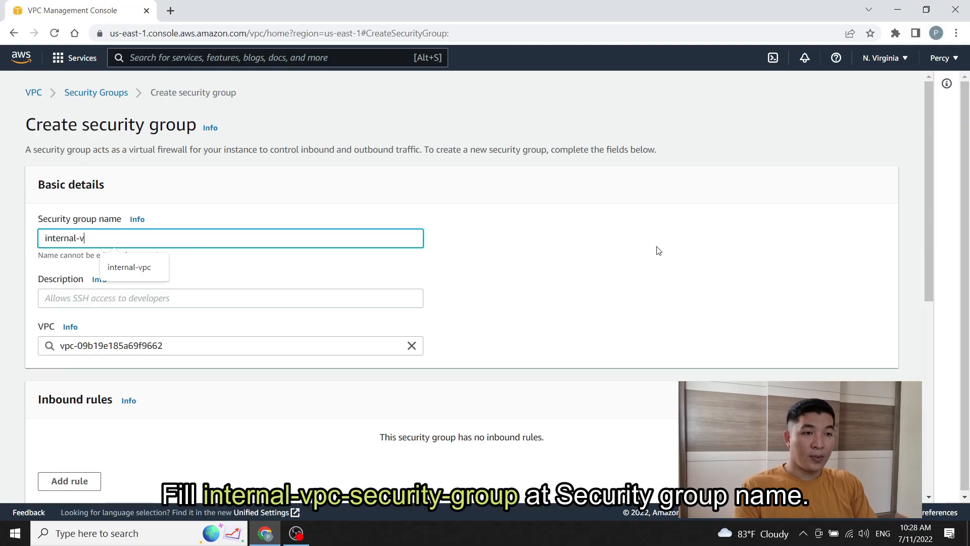
text(pc-sec)
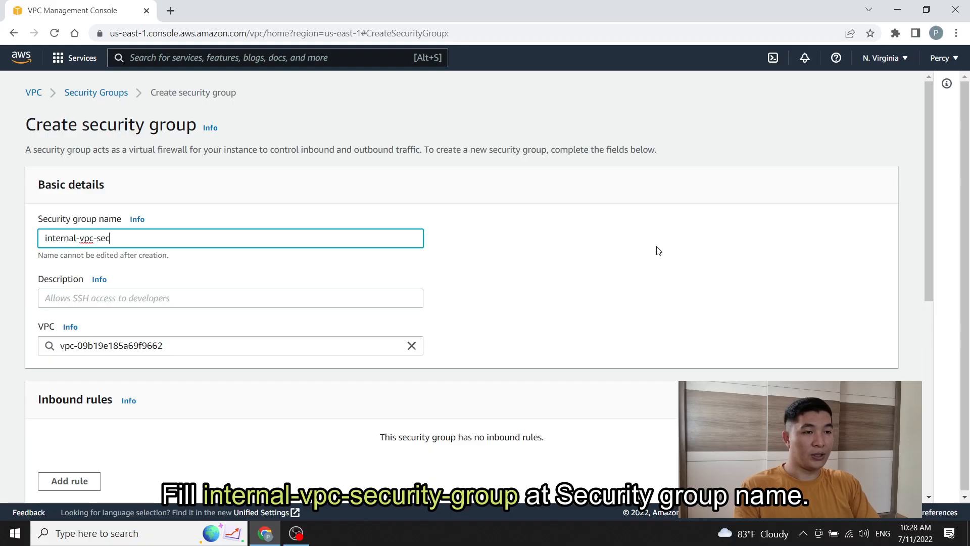
text(urity-group)
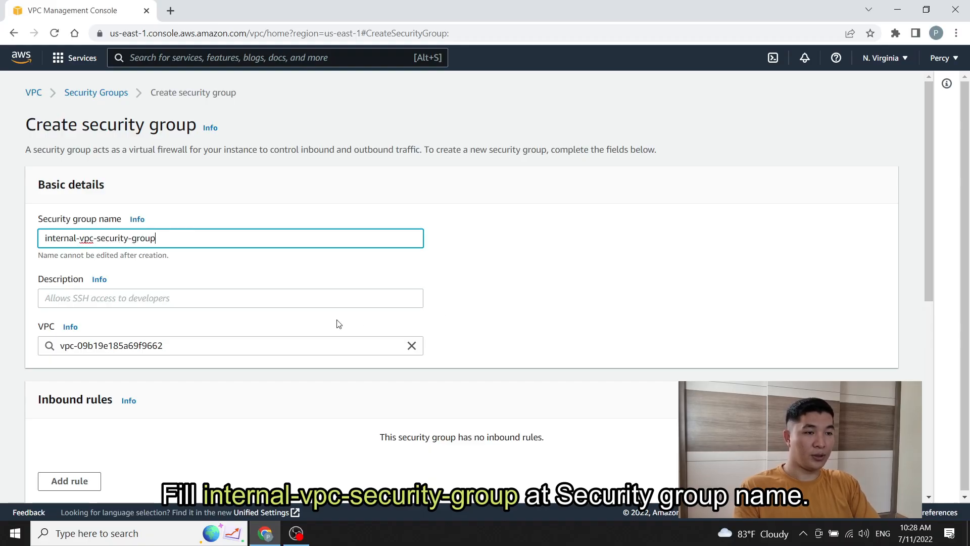
click(212, 300)
text(Secu)
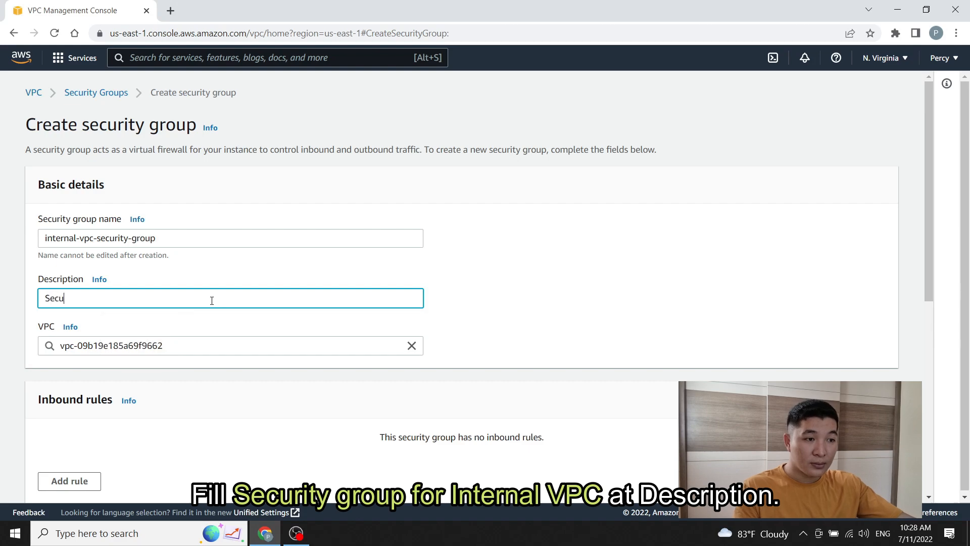
text(rity group for )
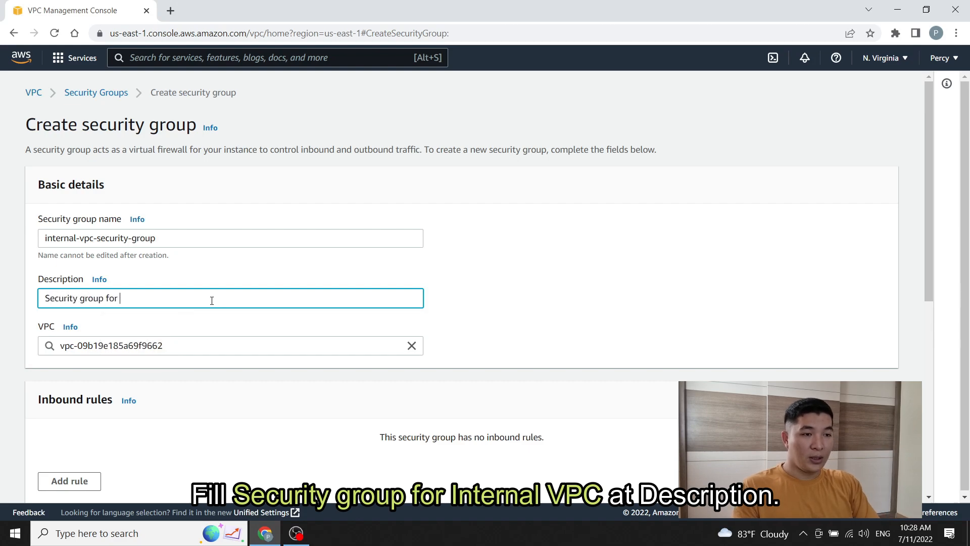
text(Internal )
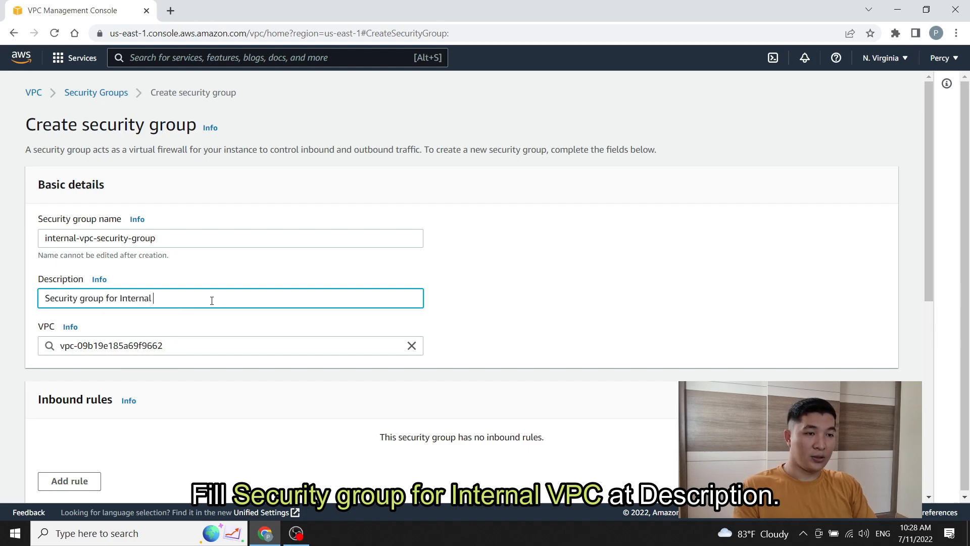
text(vp)
text(p)
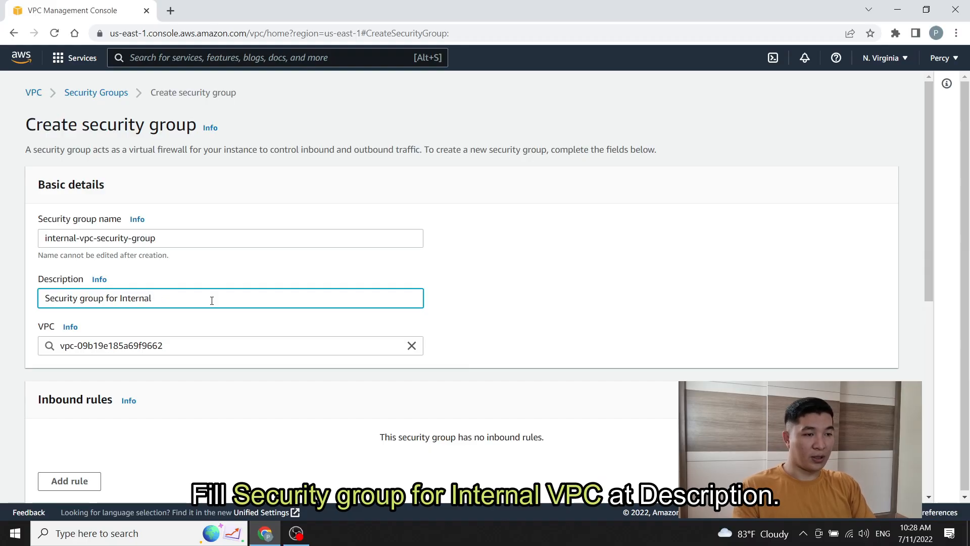
text(VPC)
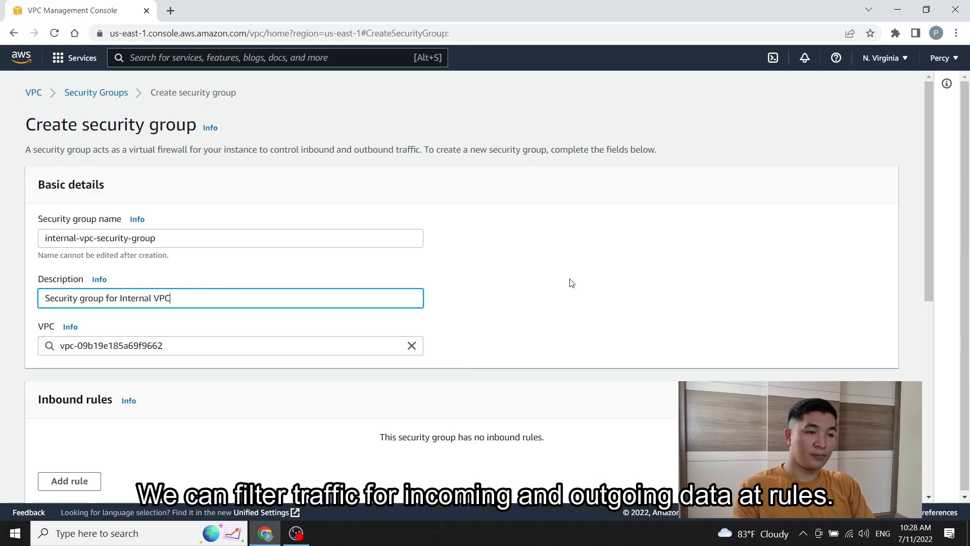
drag(928, 163, 918, 317)
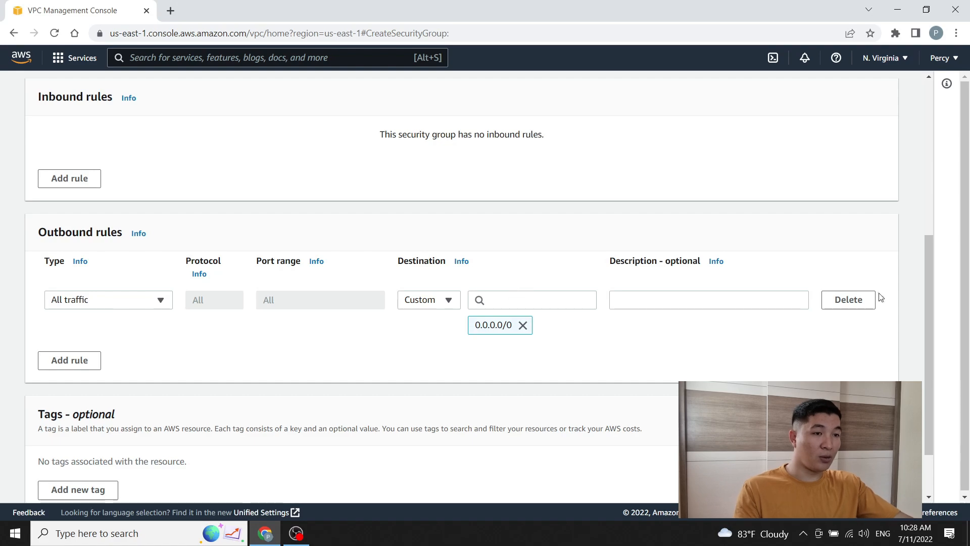
Step: Add an inbound rule of type All traffic with source Anywhere-IPv4 (0.0.0.0/0)
drag(926, 302, 929, 256)
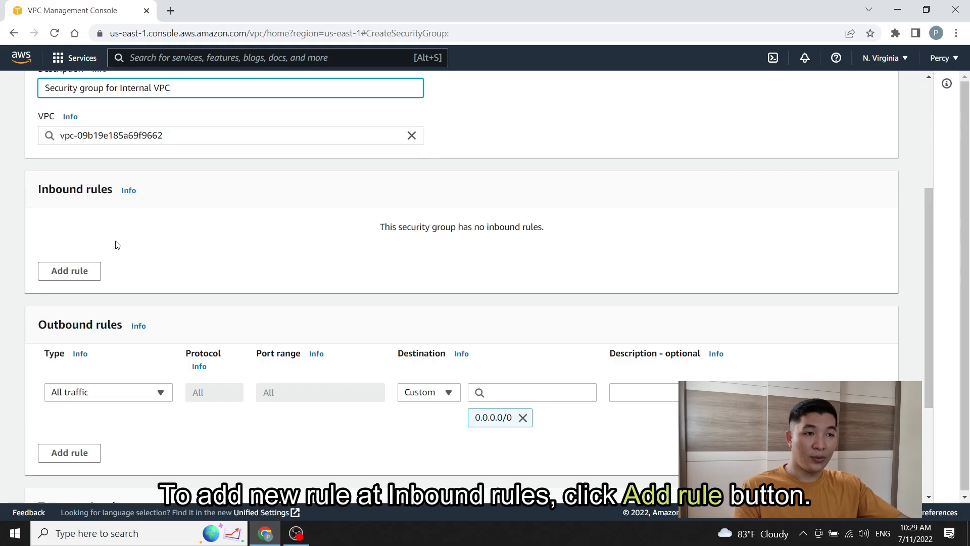
click(64, 281)
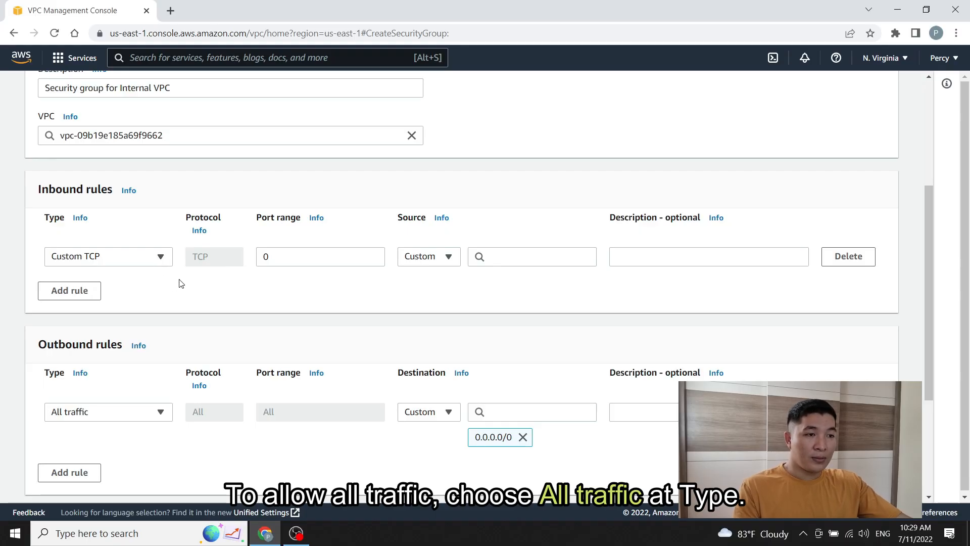
click(161, 257)
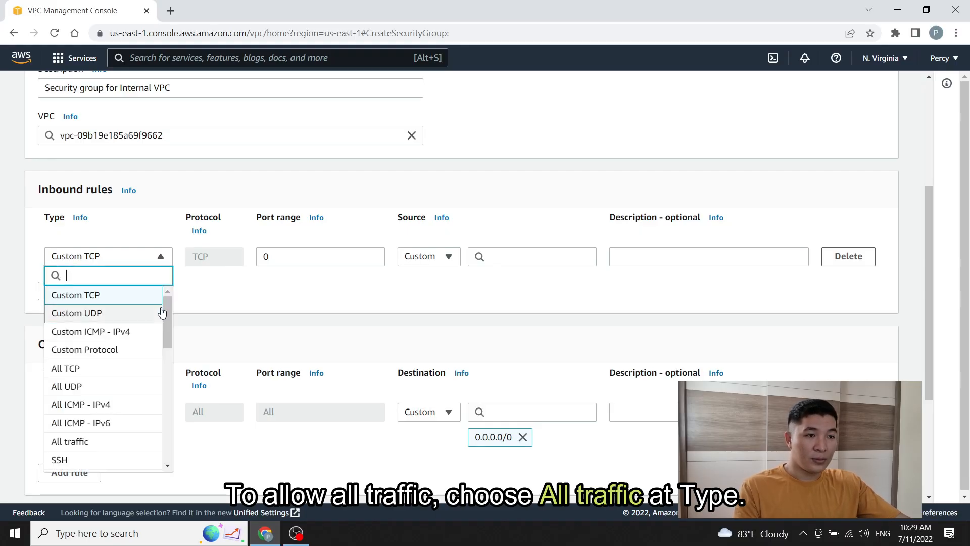
scroll(165, 320, down, 2)
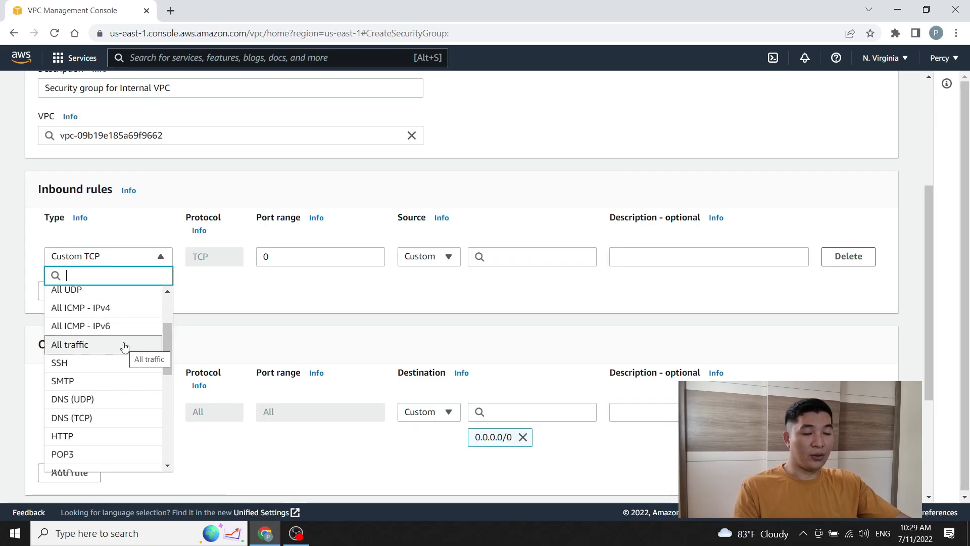
click(110, 349)
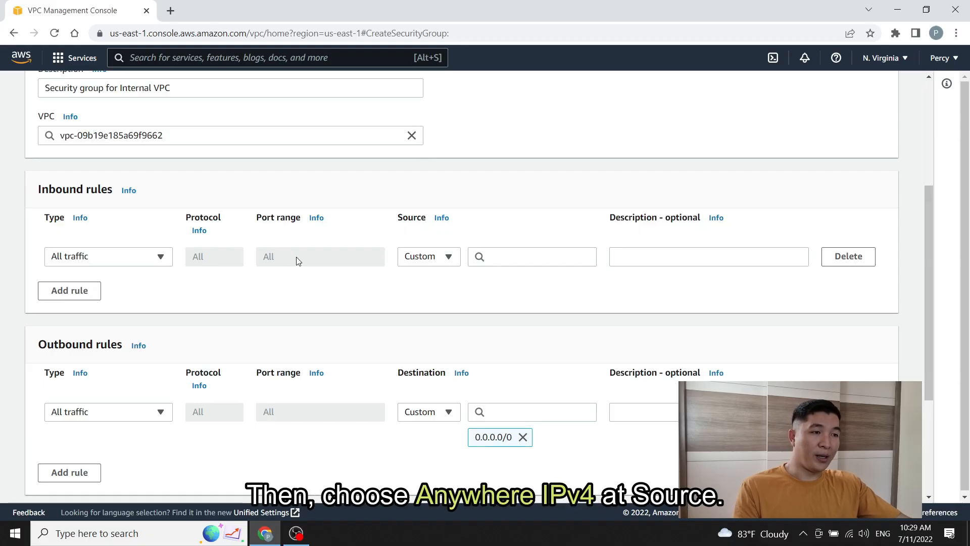
click(448, 257)
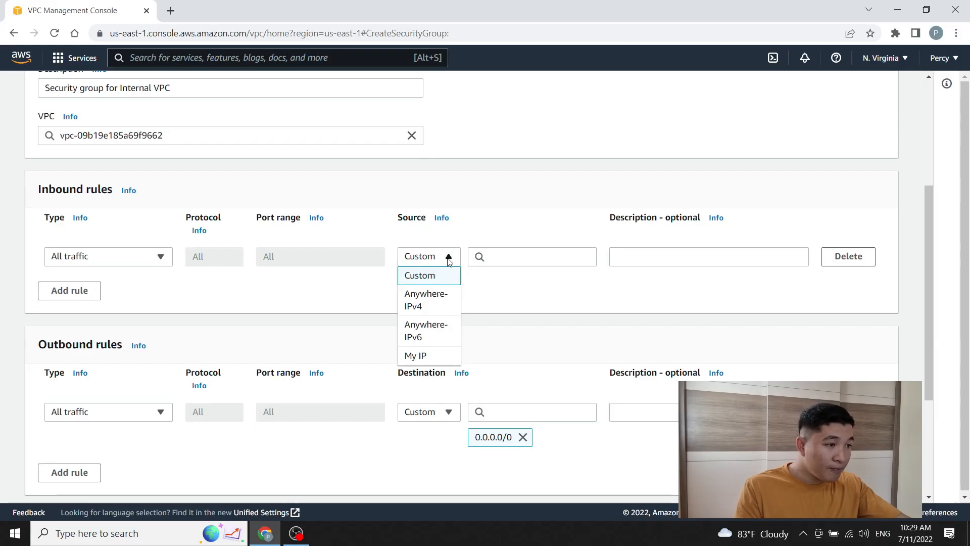
click(435, 307)
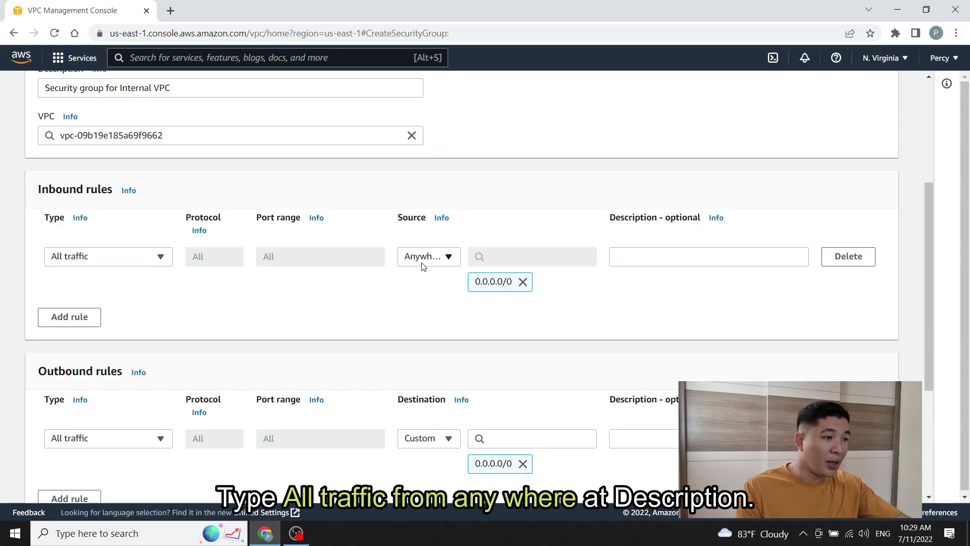
Step: Give the rule the description 'All traffic from any where' and create the security group
click(662, 252)
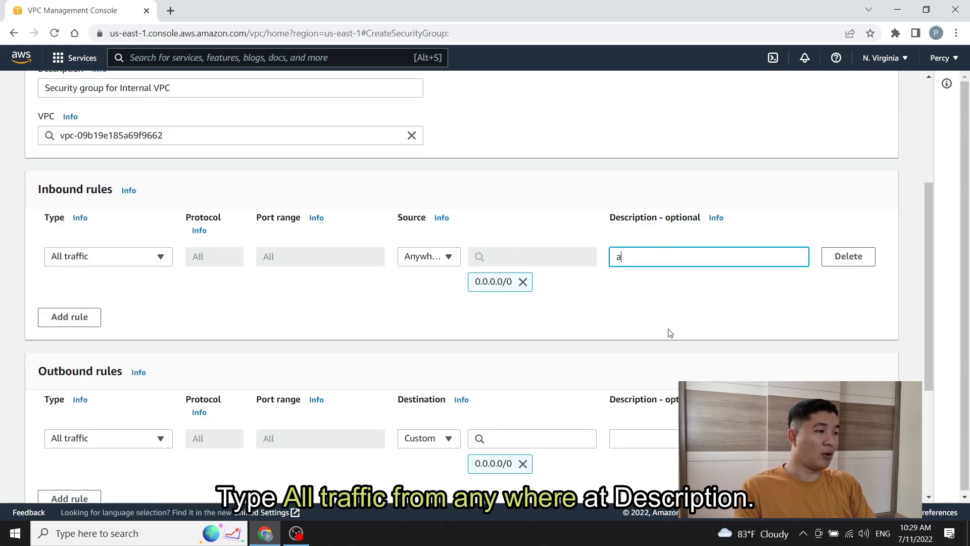
text(All traf)
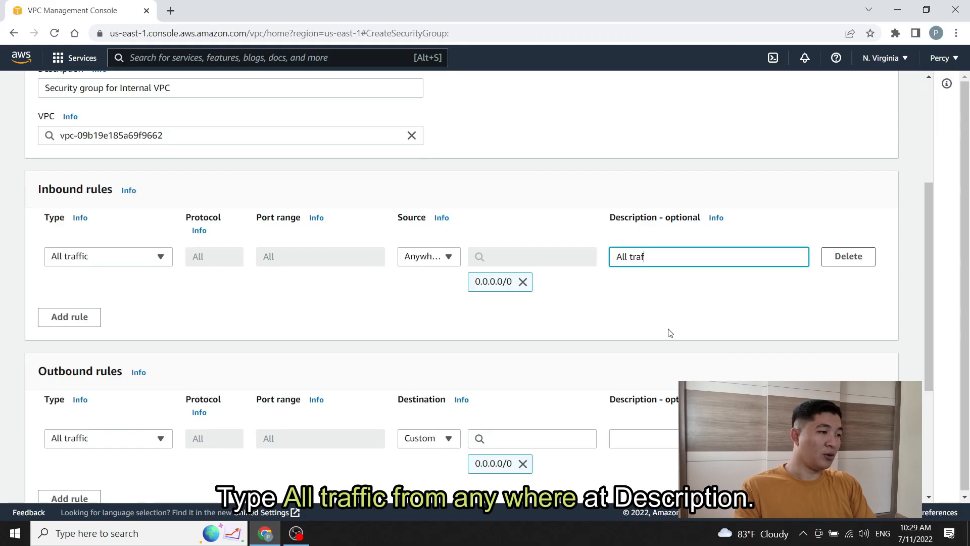
text(fic from )
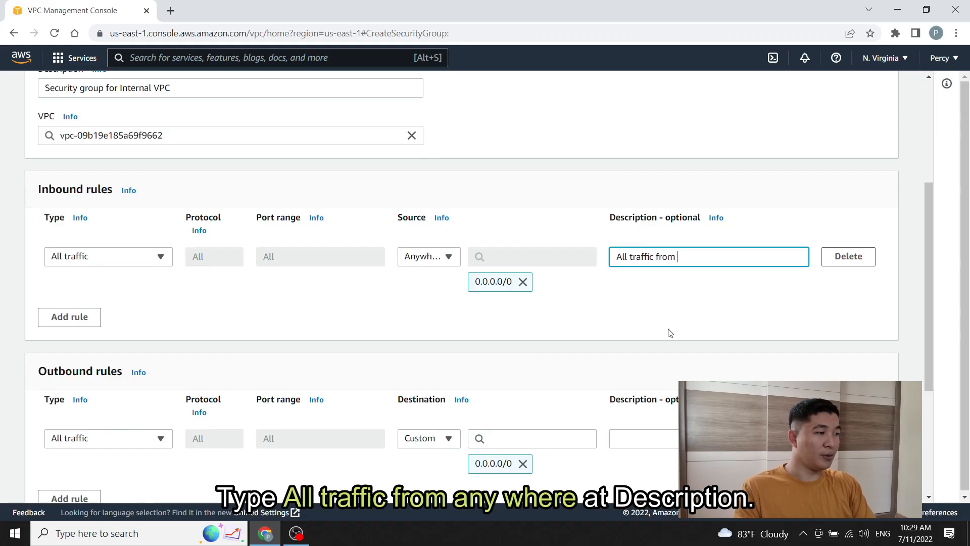
text(any where)
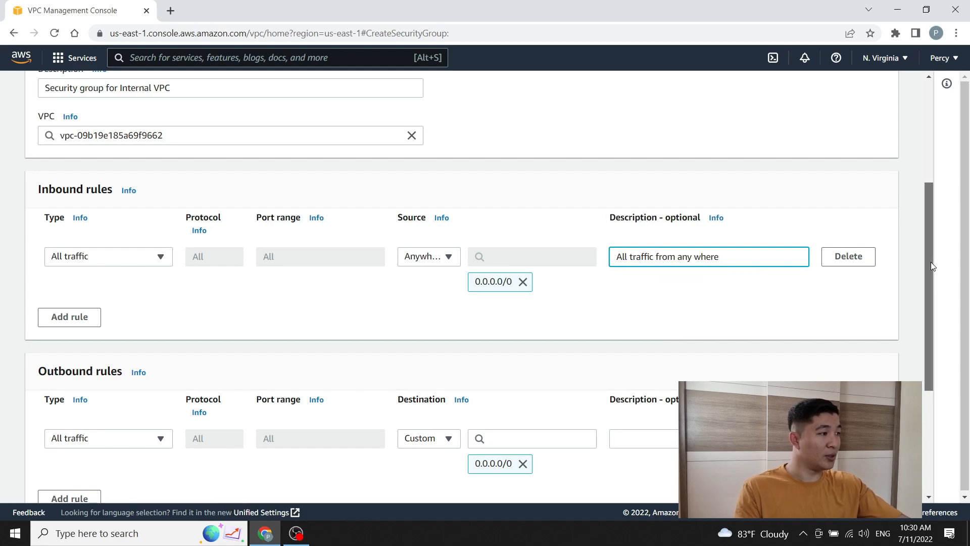
drag(931, 262, 928, 279)
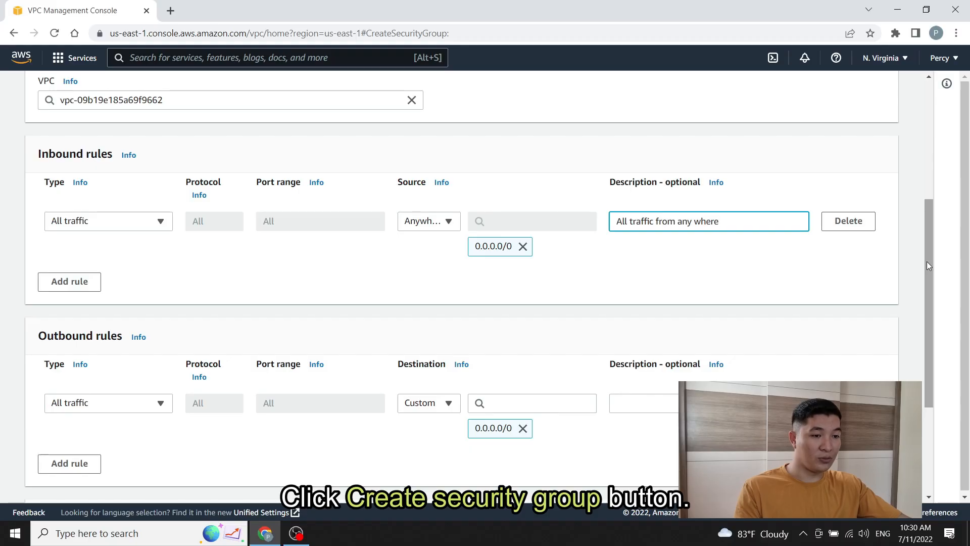
drag(926, 262, 921, 356)
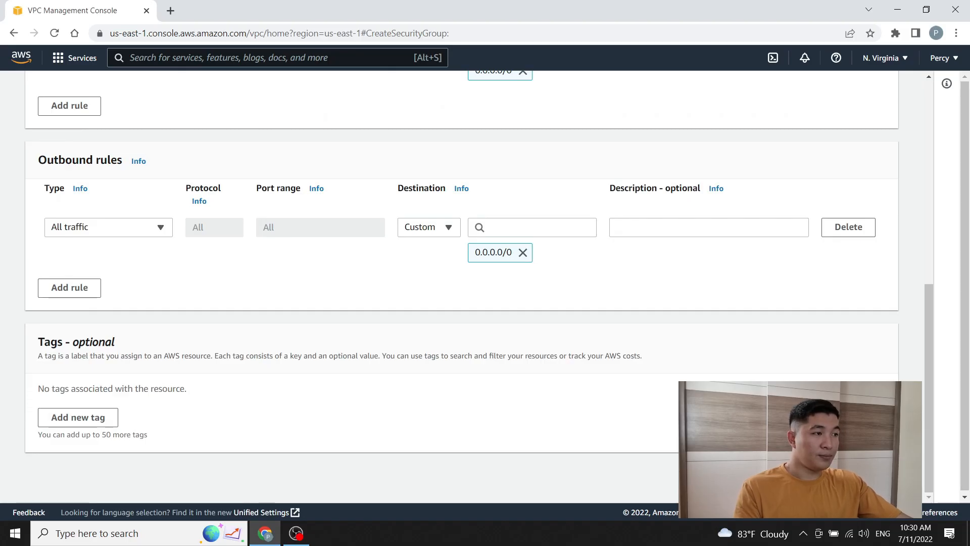
click(844, 475)
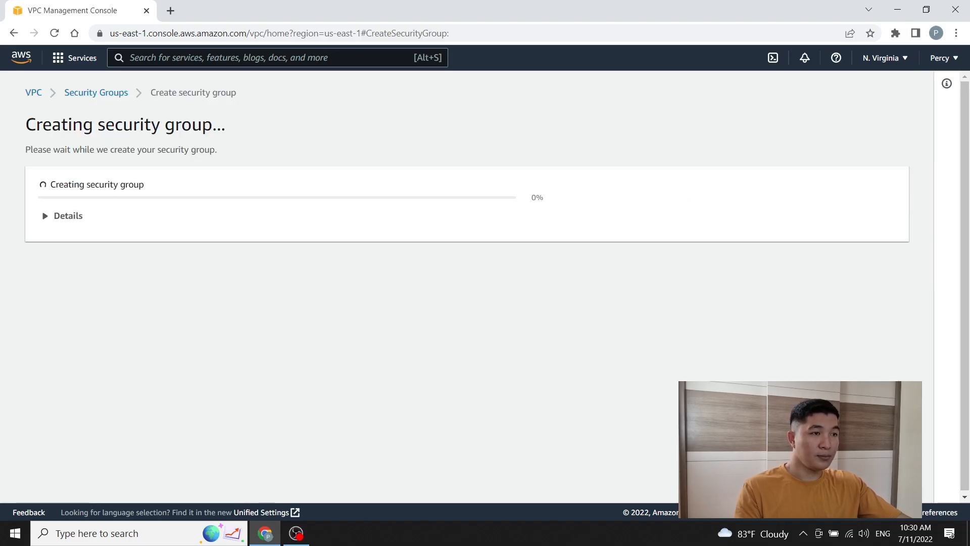